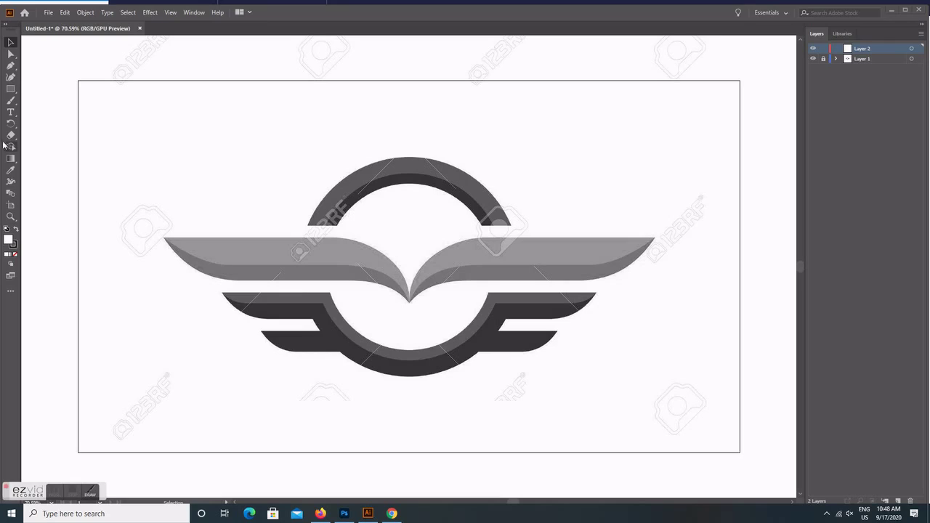
- Trace the left wing's top edge with the Pen tool from its tip to the curved centre point
{"action": "left_click", "coordinate": [10, 66]}
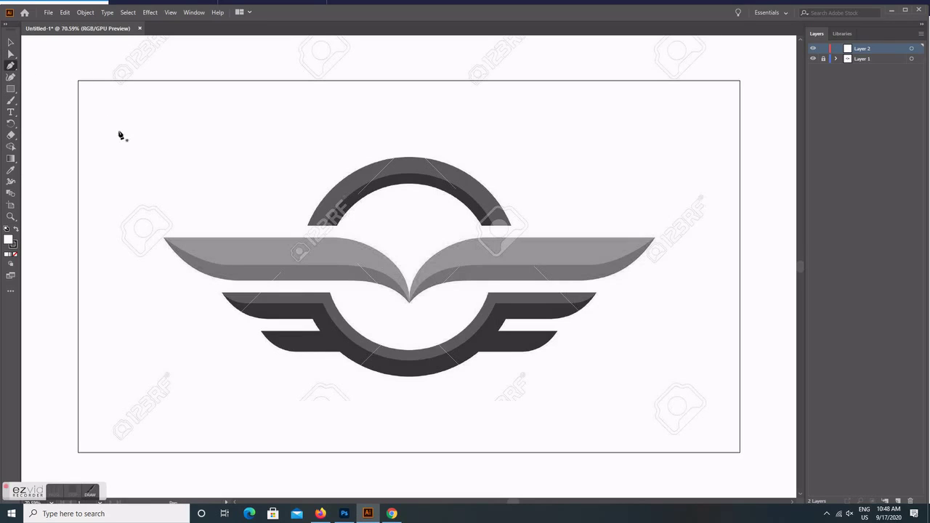
{"action": "left_click", "coordinate": [163, 239]}
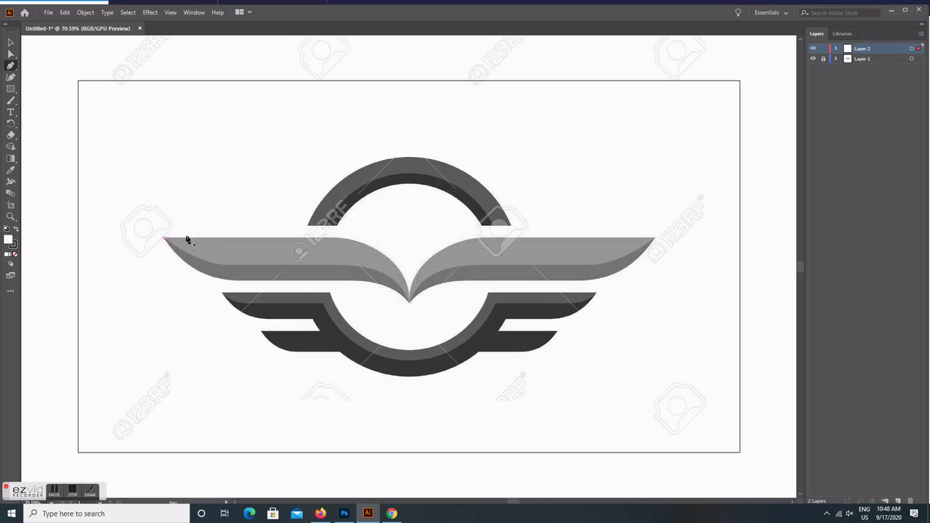
{"action": "left_click", "coordinate": [340, 238]}
{"action": "left_click_drag", "start_coordinate": [409, 301], "coordinate": [413, 360]}
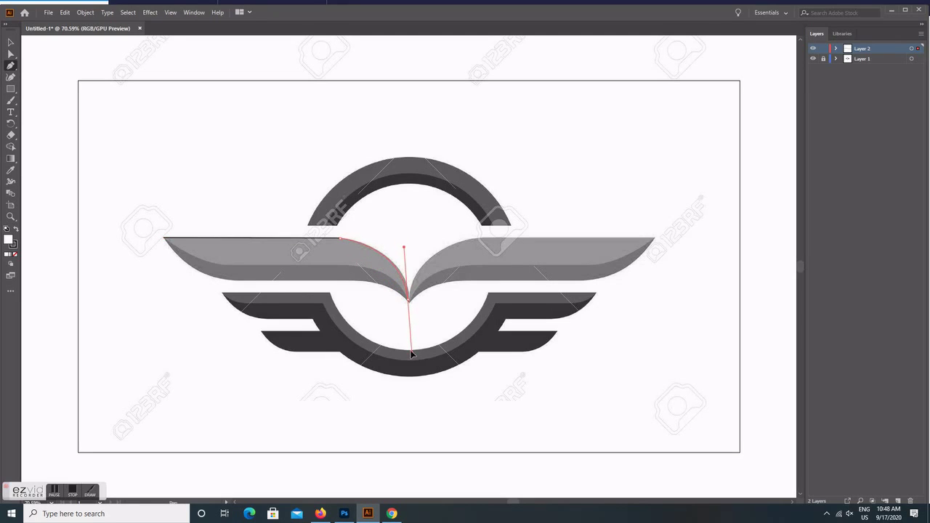
{"action": "left_click_drag", "start_coordinate": [413, 360], "coordinate": [409, 352]}
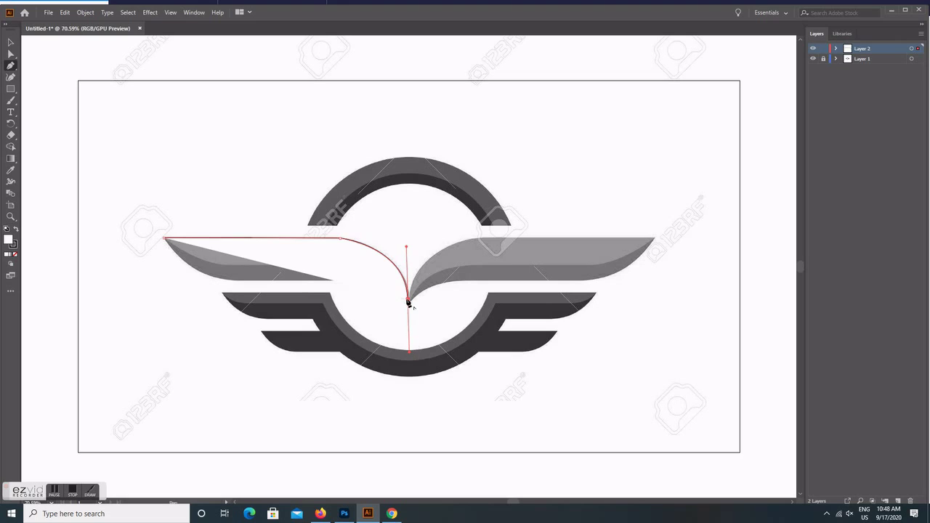
{"action": "left_click", "coordinate": [409, 301]}
- Set the fill to None and close the outline along the wing's lower edge back to the tip
{"action": "left_click", "coordinate": [15, 255]}
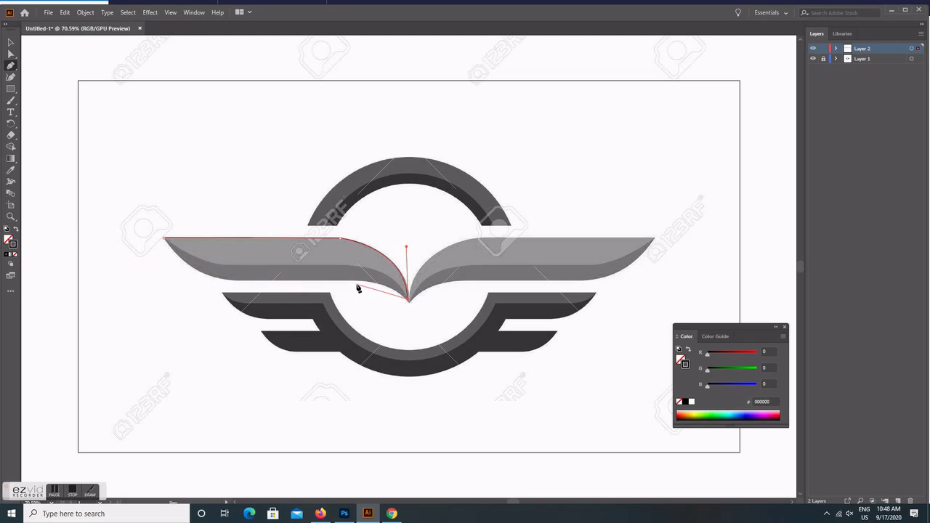
{"action": "mouse_move", "coordinate": [349, 265]}
{"action": "left_mouse_down"}
{"action": "mouse_move", "coordinate": [316, 267]}
{"action": "mouse_move", "coordinate": [289, 254]}
{"action": "left_mouse_up"}
{"action": "left_click", "coordinate": [349, 265]}
{"action": "left_click", "coordinate": [224, 266]}
{"action": "left_click", "coordinate": [163, 240]}
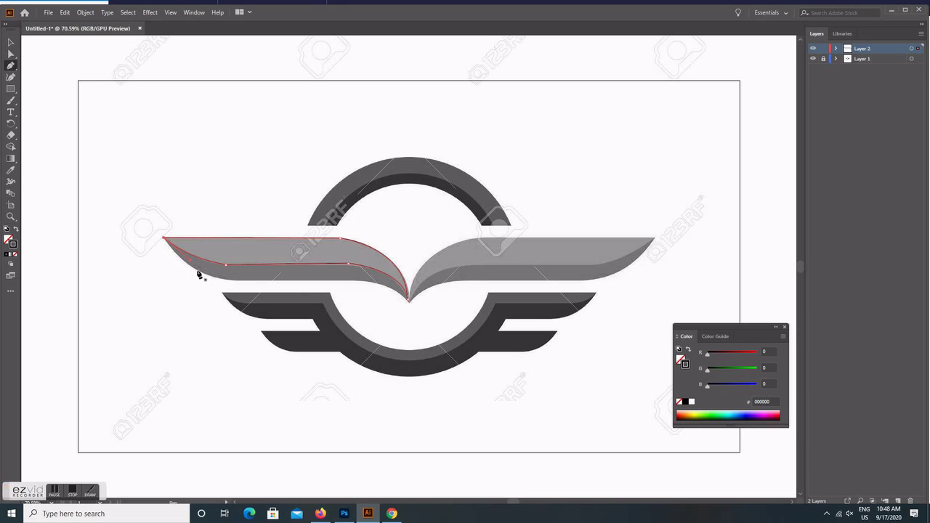
- Start a new outline at the centre tip, running along the wing's lower edge to the wing tip
{"action": "left_click", "coordinate": [407, 302]}
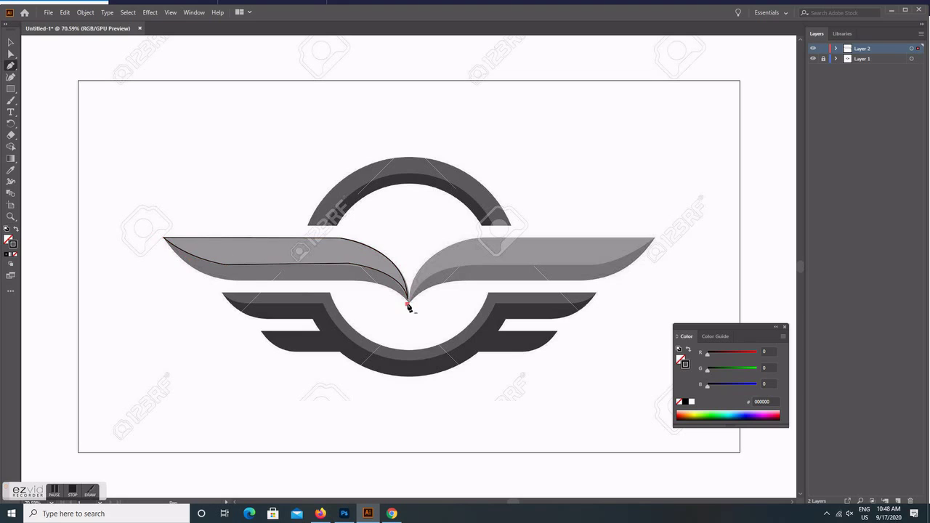
{"action": "left_click_drag", "start_coordinate": [354, 283], "coordinate": [302, 287]}
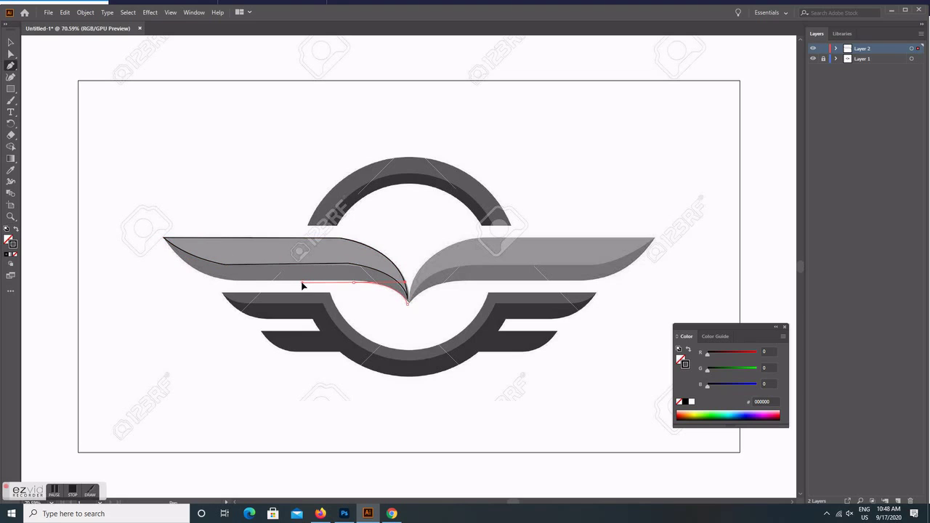
{"action": "left_click", "coordinate": [354, 282]}
{"action": "left_click", "coordinate": [236, 283]}
{"action": "left_click_drag", "start_coordinate": [164, 241], "coordinate": [158, 231]}
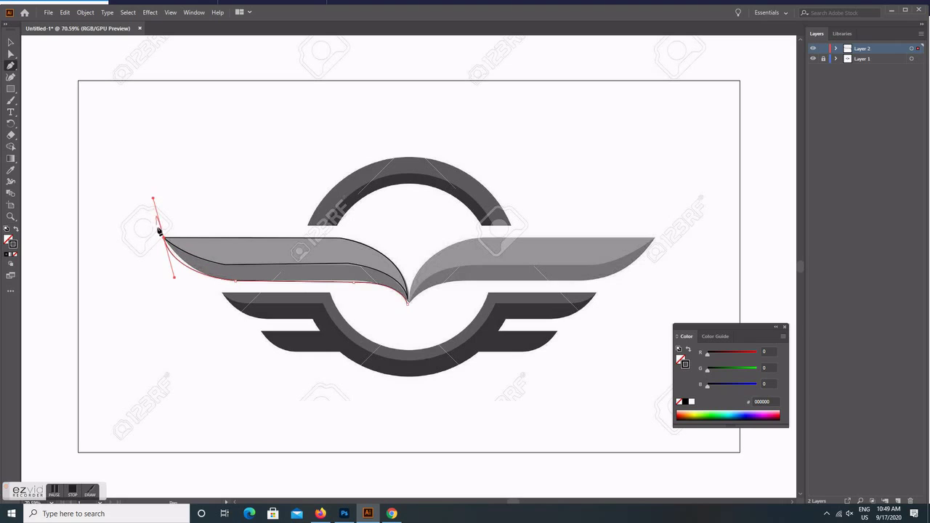
{"action": "left_click", "coordinate": [165, 241]}
{"action": "left_click", "coordinate": [165, 242]}
{"action": "left_click", "coordinate": [165, 242]}
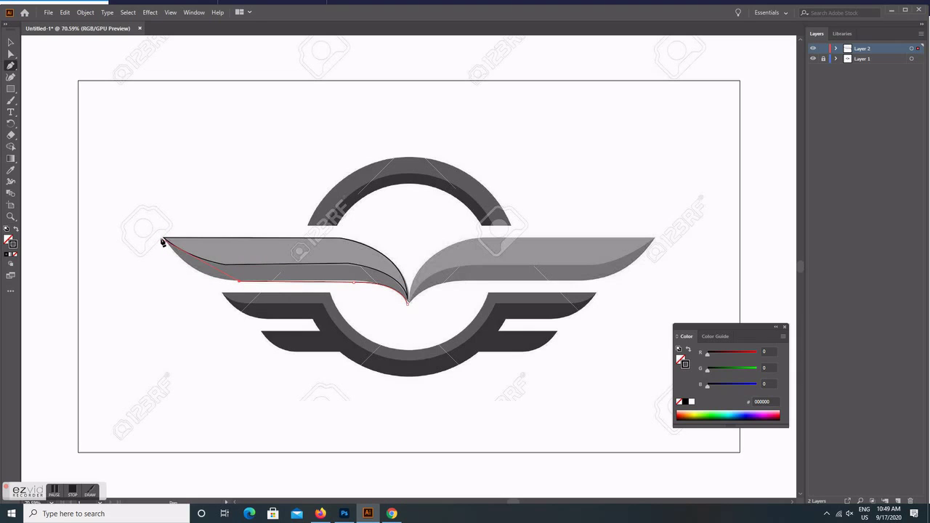
- Reshape the wing-tip anchor and trace the top edge back to a smooth centre point
{"action": "left_click_drag", "start_coordinate": [163, 239], "coordinate": [152, 198]}
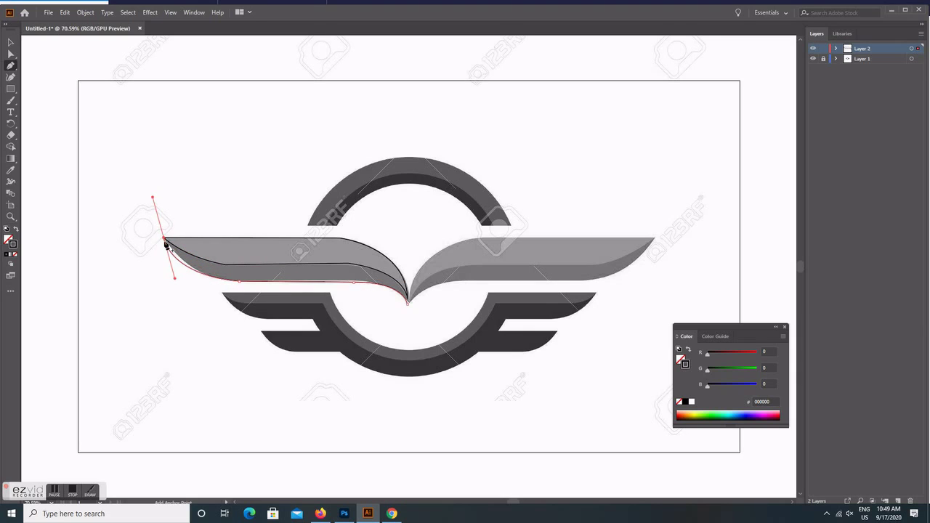
{"action": "left_click", "coordinate": [165, 241]}
{"action": "left_click", "coordinate": [339, 241]}
{"action": "left_click_drag", "start_coordinate": [408, 304], "coordinate": [410, 356]}
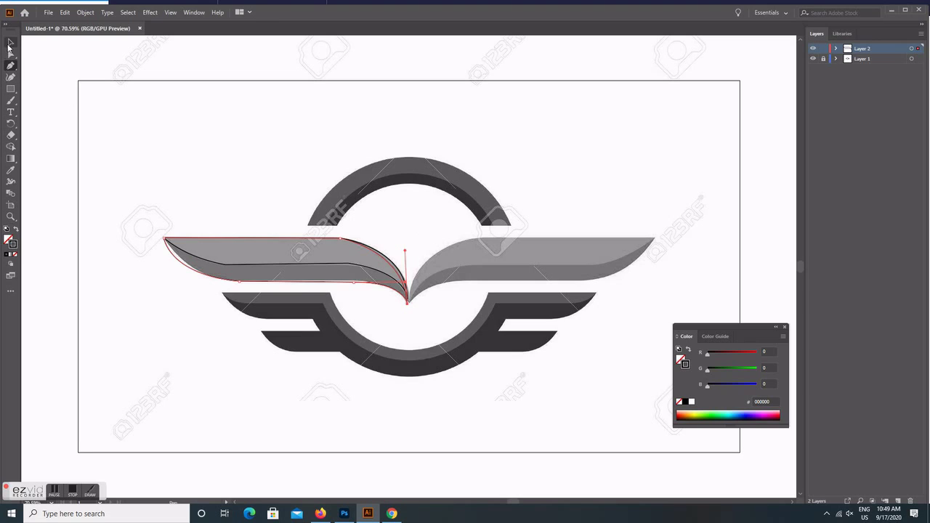
{"action": "left_click", "coordinate": [10, 43]}
- Fill the full-wing outline with near-black 160404 and move it down-left off the grey wing
{"action": "double_click", "coordinate": [7, 238]}
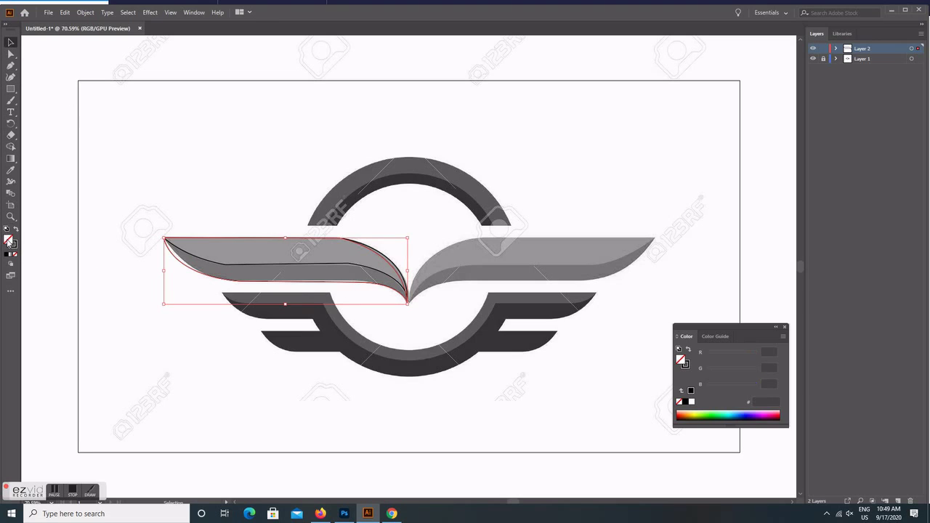
{"action": "left_click", "coordinate": [179, 446]}
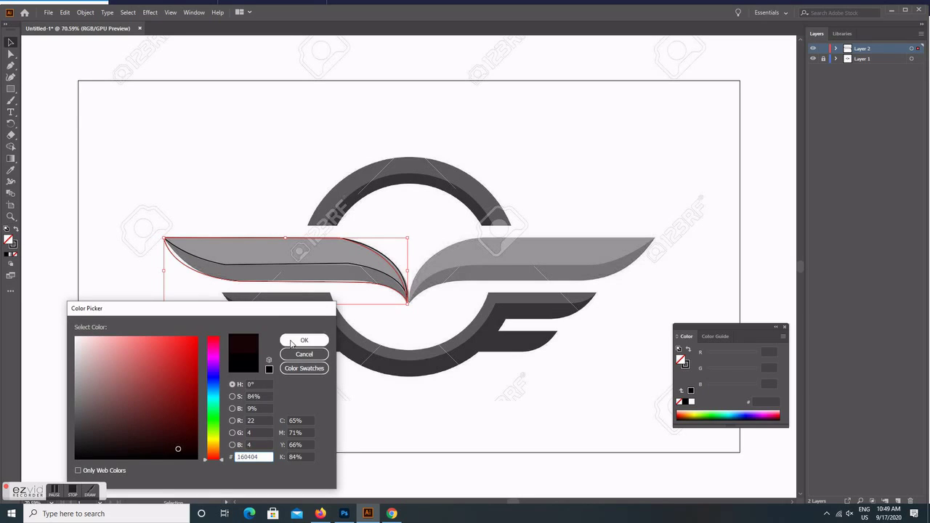
{"action": "left_click", "coordinate": [290, 343]}
{"action": "left_click_drag", "start_coordinate": [302, 273], "coordinate": [286, 320]}
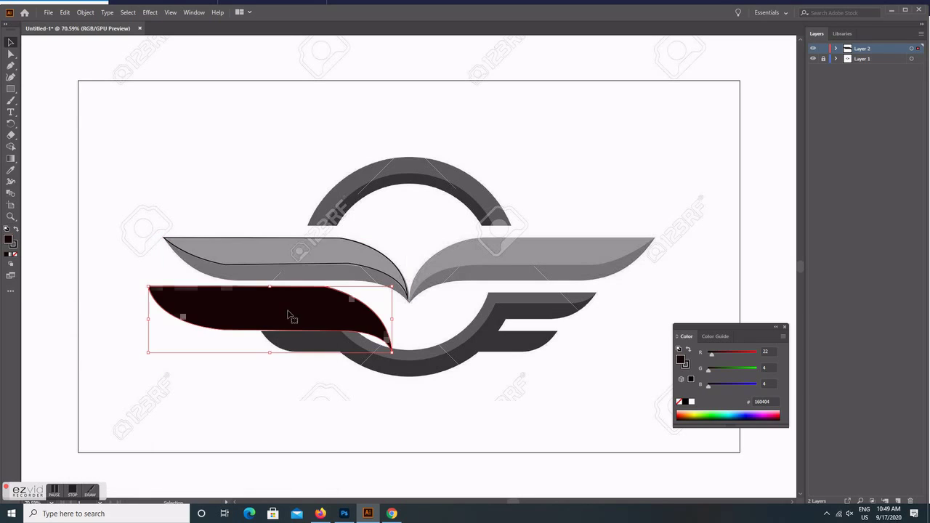
- Fill the upper wing shape with dark grey 494949 and move it onto the dark wing
{"action": "left_click", "coordinate": [309, 261]}
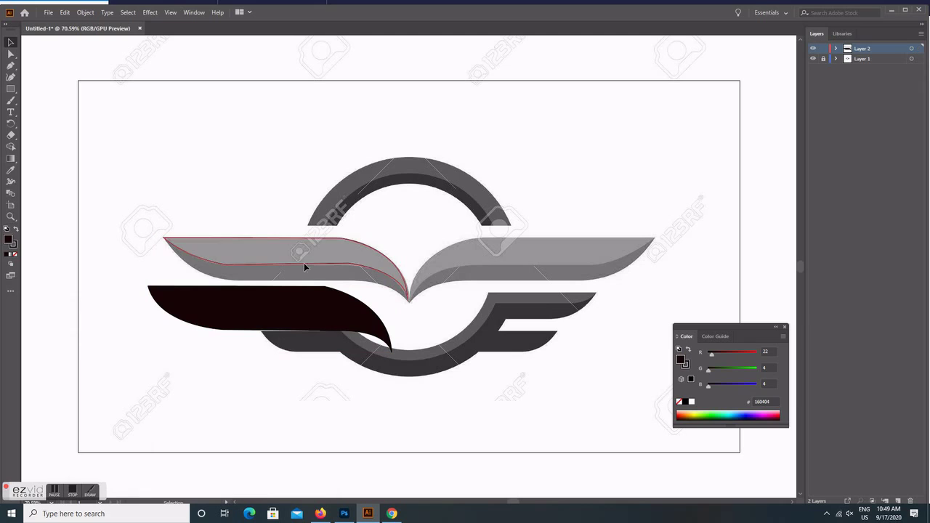
{"action": "double_click", "coordinate": [11, 243]}
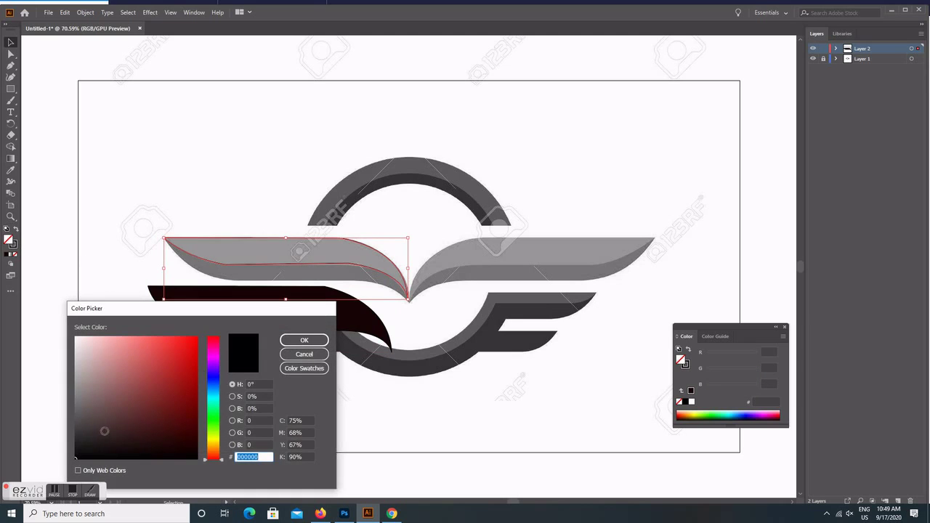
{"action": "type", "text": "3f3f3f"}
{"action": "left_click", "coordinate": [298, 343]}
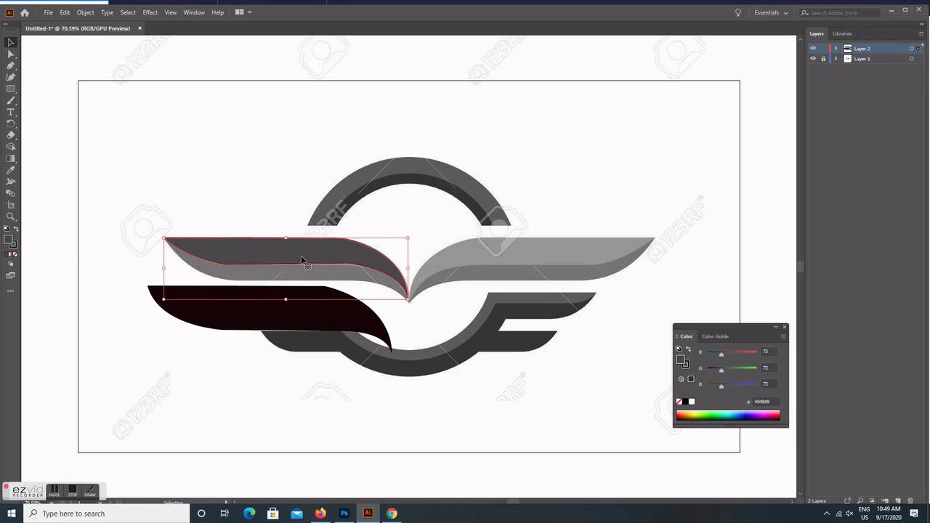
{"action": "mouse_move", "coordinate": [301, 260]}
{"action": "left_mouse_down"}
{"action": "mouse_move", "coordinate": [279, 306]}
{"action": "mouse_move", "coordinate": [289, 313]}
{"action": "left_mouse_up"}
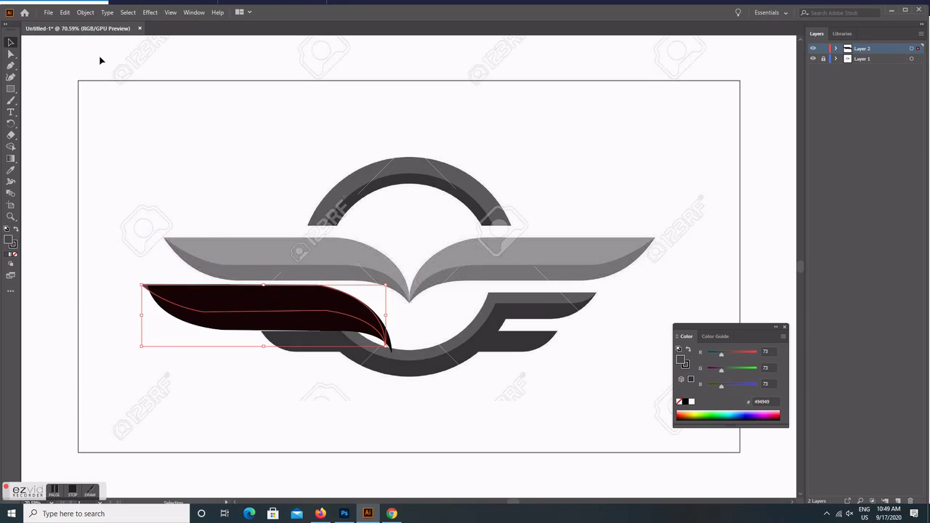
- Bring the grey piece to the front and remove the stroke from both wing pieces
{"action": "left_click", "coordinate": [85, 13]}
{"action": "mouse_move", "coordinate": [117, 34]}
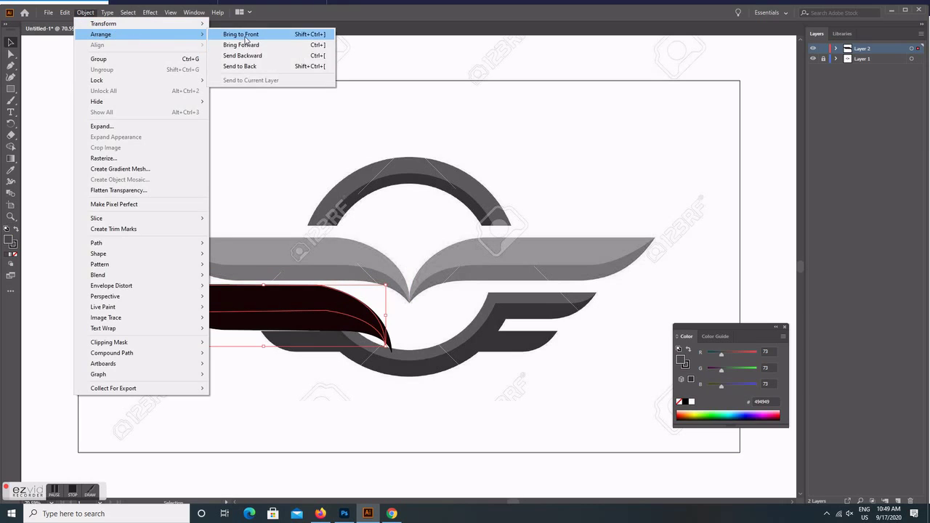
{"action": "left_click", "coordinate": [245, 36]}
{"action": "left_click_drag", "start_coordinate": [179, 294], "coordinate": [185, 296]}
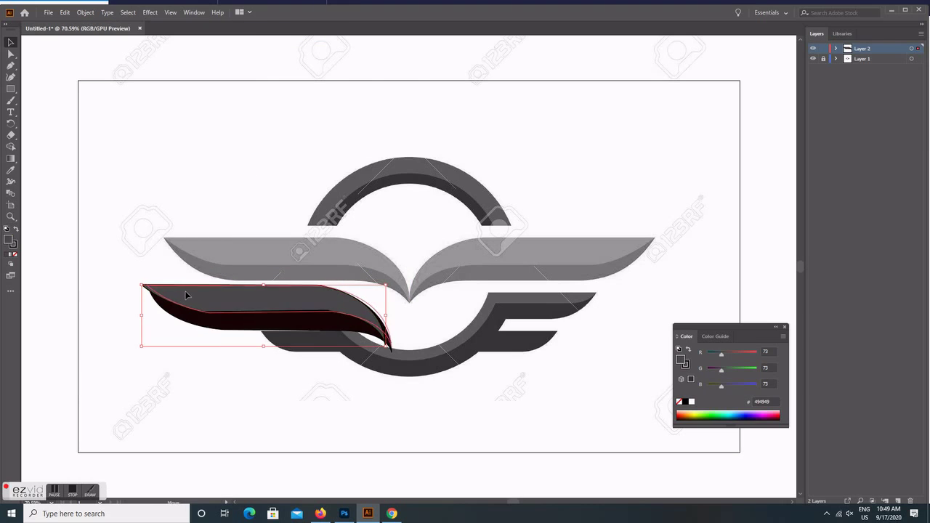
{"action": "left_click", "coordinate": [279, 393]}
{"action": "left_click", "coordinate": [256, 328]}
{"action": "left_click", "coordinate": [258, 331], "text": "shift"}
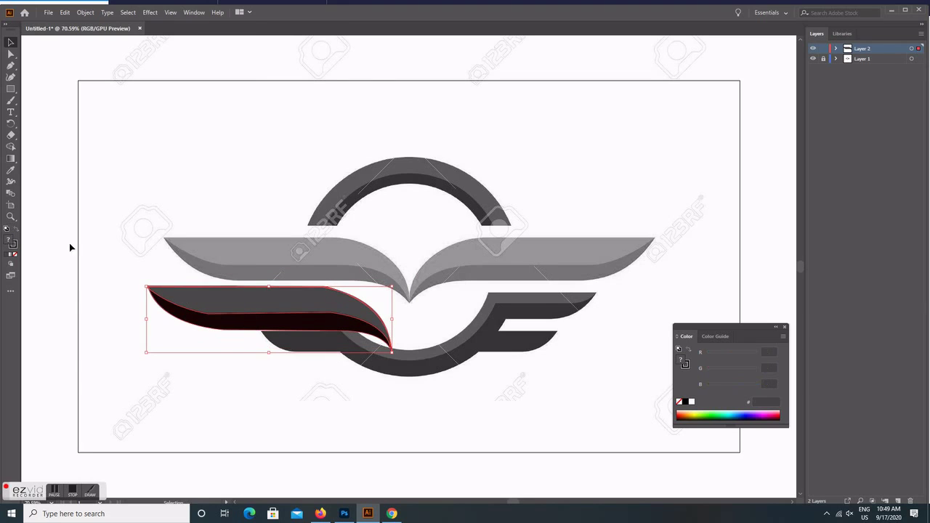
{"action": "left_click", "coordinate": [14, 249]}
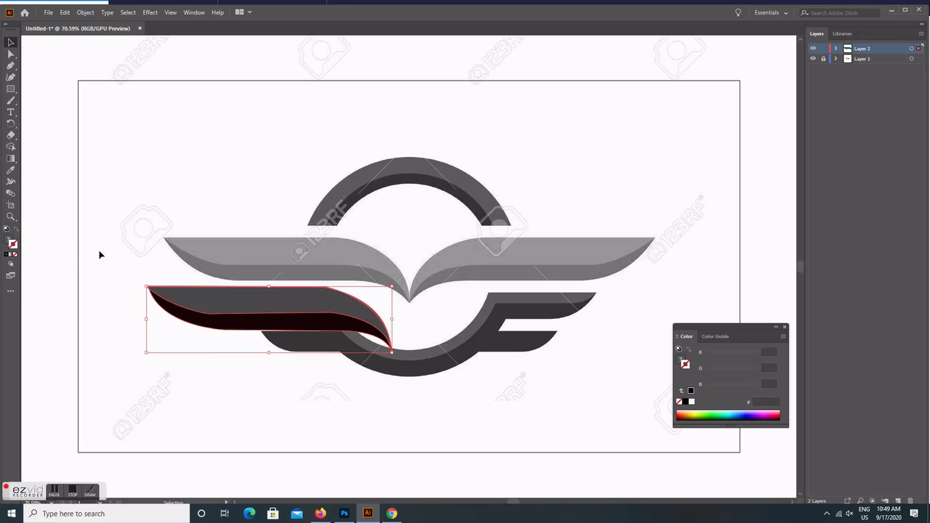
{"action": "left_click", "coordinate": [63, 247]}
{"action": "left_click", "coordinate": [9, 241]}
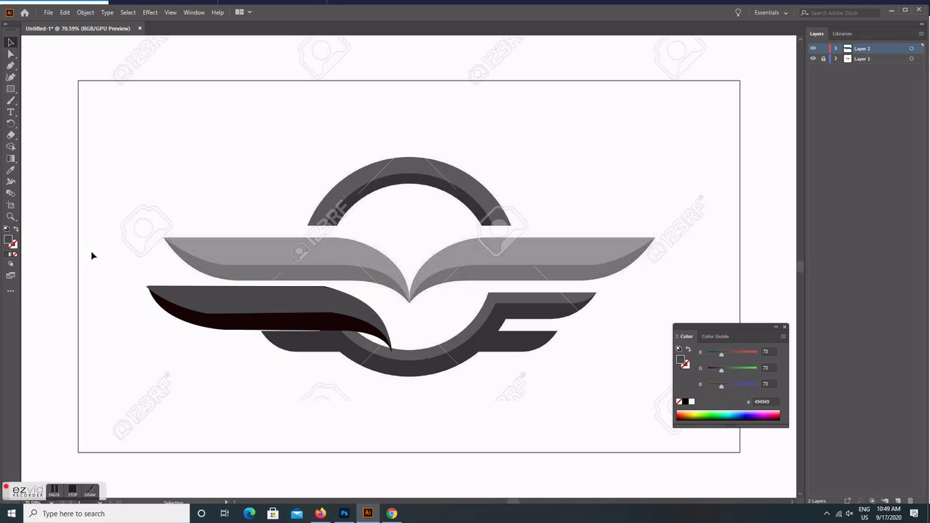
- Select the two-tone wing and paste a duplicate of it
{"action": "left_click", "coordinate": [223, 304]}
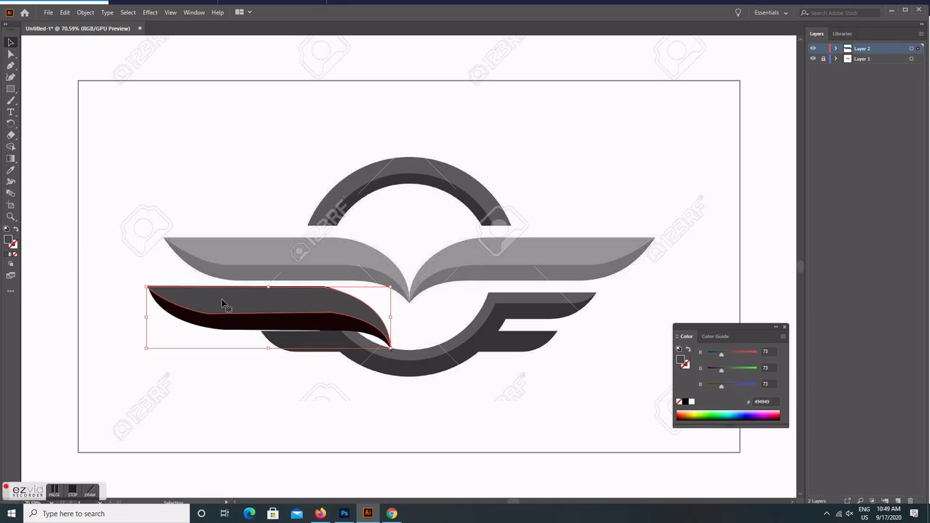
{"action": "left_click", "coordinate": [145, 266]}
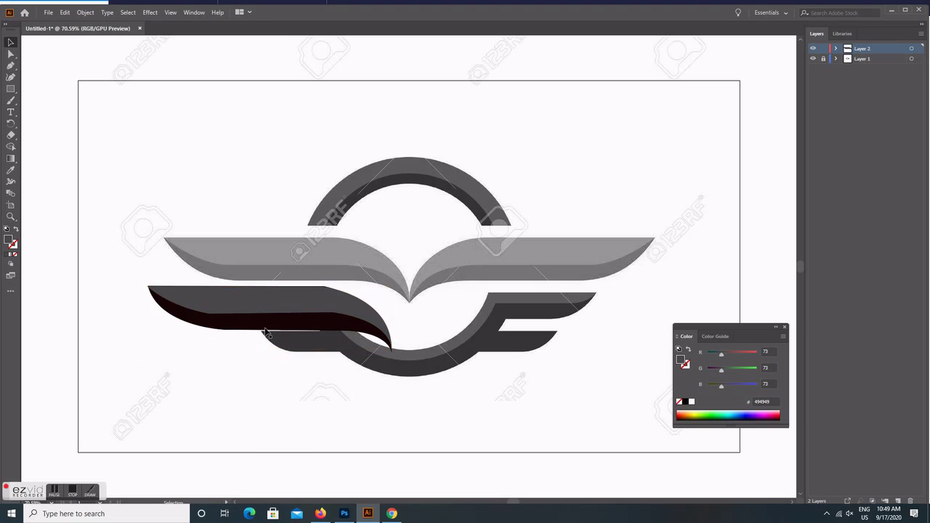
{"action": "left_click", "coordinate": [279, 311]}
{"action": "key", "text": "ctrl+c"}
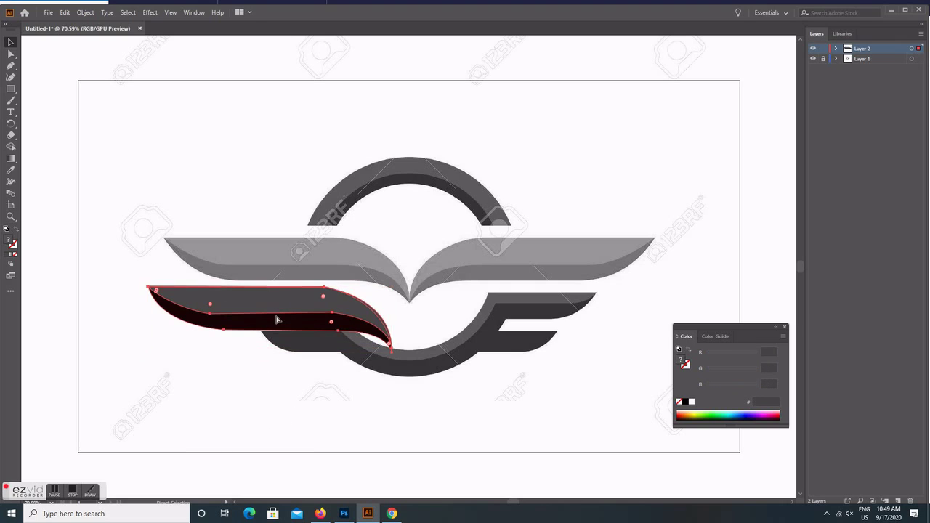
{"action": "key", "text": "ctrl+v"}
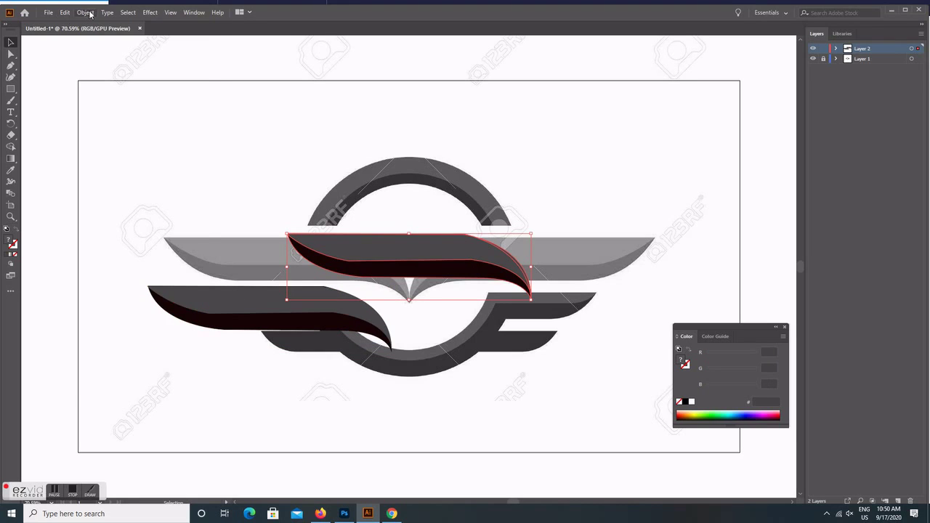
- Reflect the duplicate wing across the horizontal axis and move it to the right side
{"action": "left_click", "coordinate": [85, 13]}
{"action": "mouse_move", "coordinate": [138, 23]}
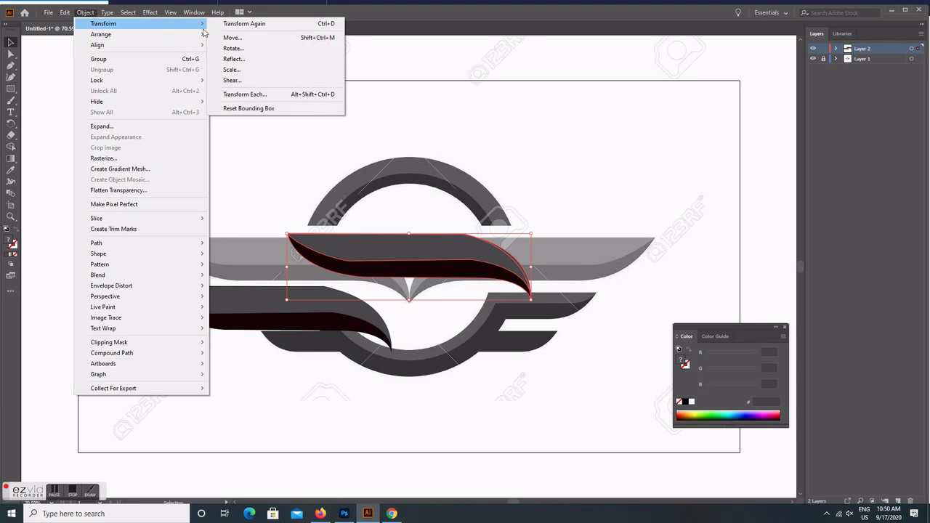
{"action": "left_click", "coordinate": [248, 59]}
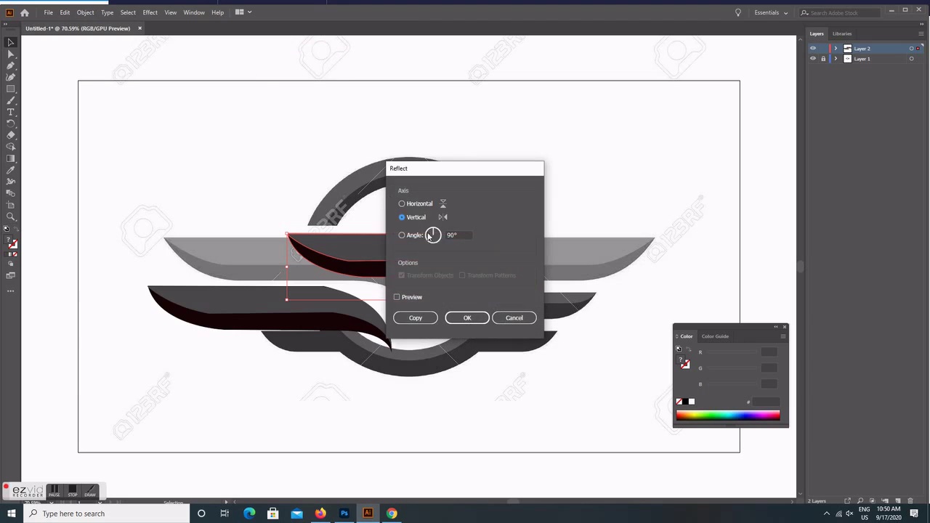
{"action": "left_click", "coordinate": [429, 205]}
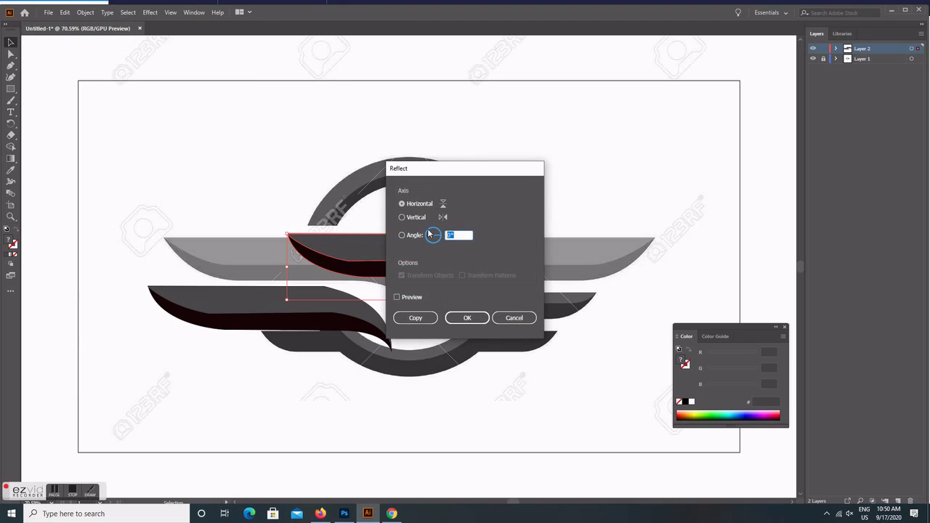
{"action": "left_click", "coordinate": [459, 234]}
{"action": "type", "text": "90"}
{"action": "key", "text": "Return"}
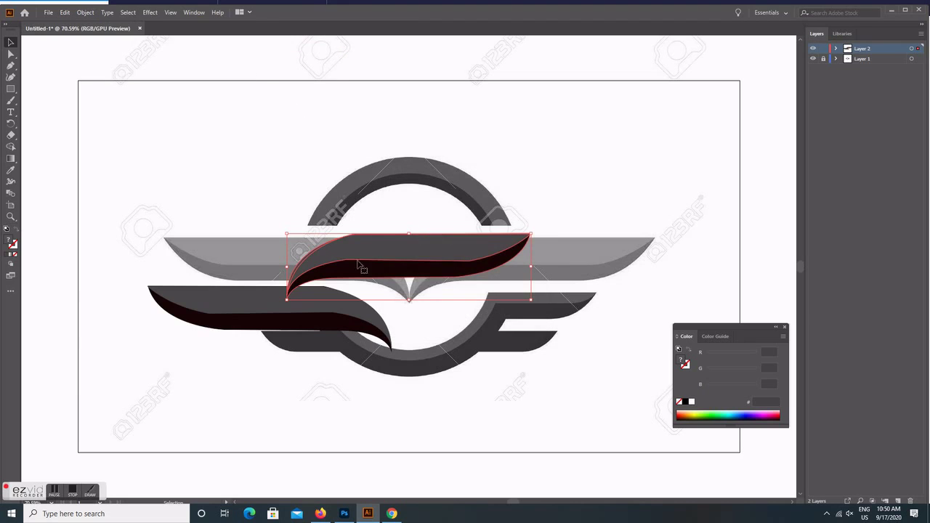
{"action": "mouse_move", "coordinate": [350, 258]}
{"action": "left_mouse_down"}
{"action": "mouse_move", "coordinate": [469, 307]}
{"action": "mouse_move", "coordinate": [450, 312]}
{"action": "mouse_move", "coordinate": [501, 142]}
{"action": "left_mouse_up"}
- Move both wings together to the top of the artboard above the circle emblem
{"action": "left_click", "coordinate": [364, 313], "text": "shift"}
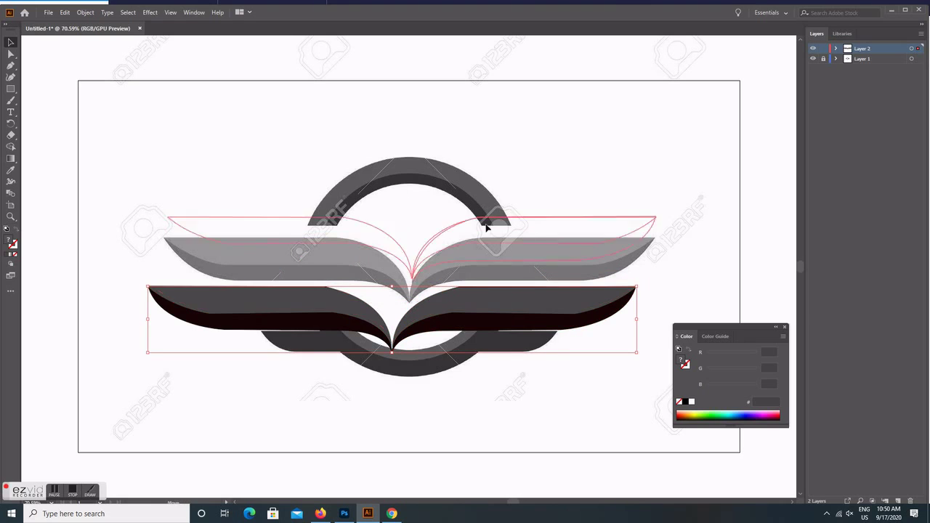
{"action": "key", "text": "ctrl+z"}
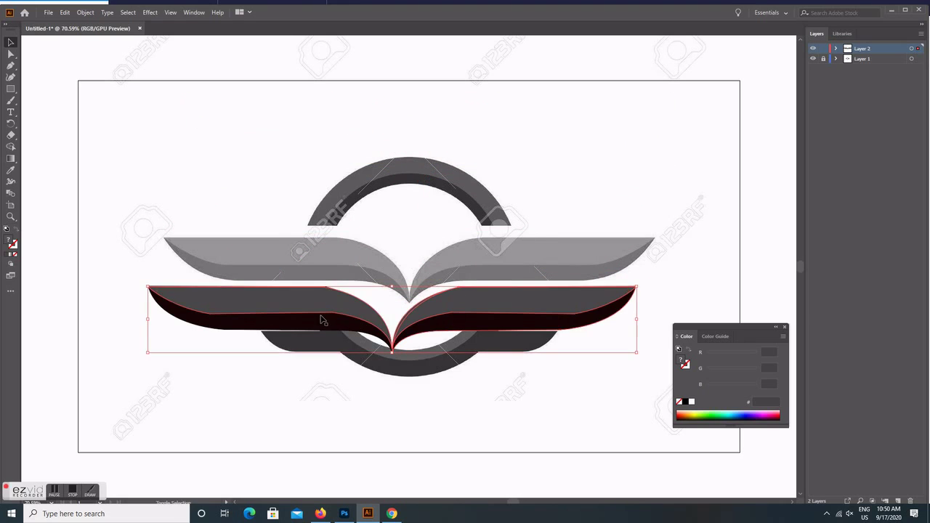
{"action": "left_click_drag", "start_coordinate": [415, 336], "coordinate": [492, 114]}
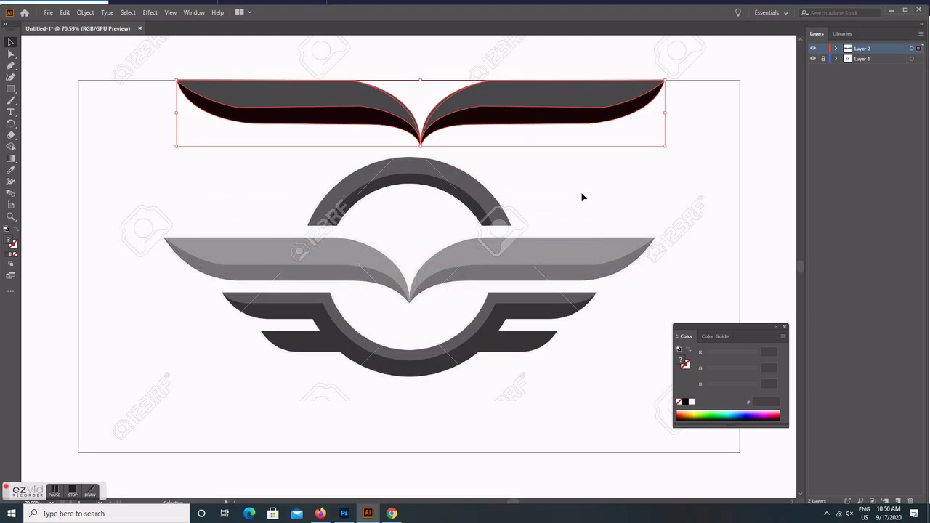
{"action": "left_click", "coordinate": [560, 197]}
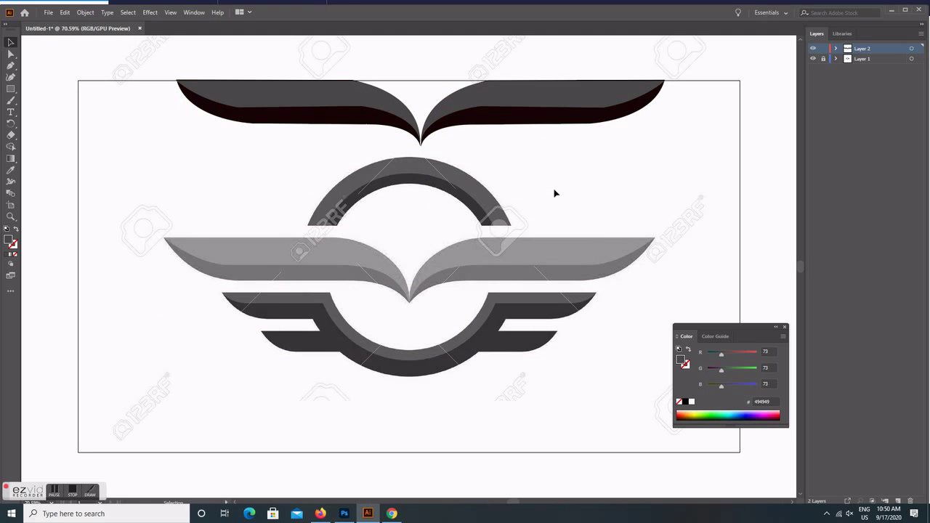
- Pen-trace the lower wing's left top edge, curving down around the arc and up its right side
{"action": "left_click", "coordinate": [10, 66]}
{"action": "left_click", "coordinate": [222, 293]}
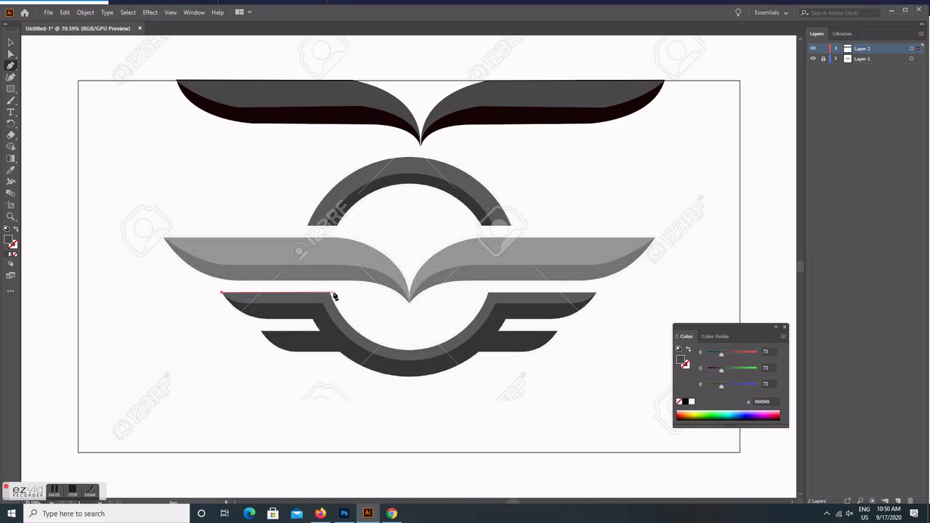
{"action": "left_click", "coordinate": [330, 293]}
{"action": "left_click_drag", "start_coordinate": [410, 350], "coordinate": [472, 349]}
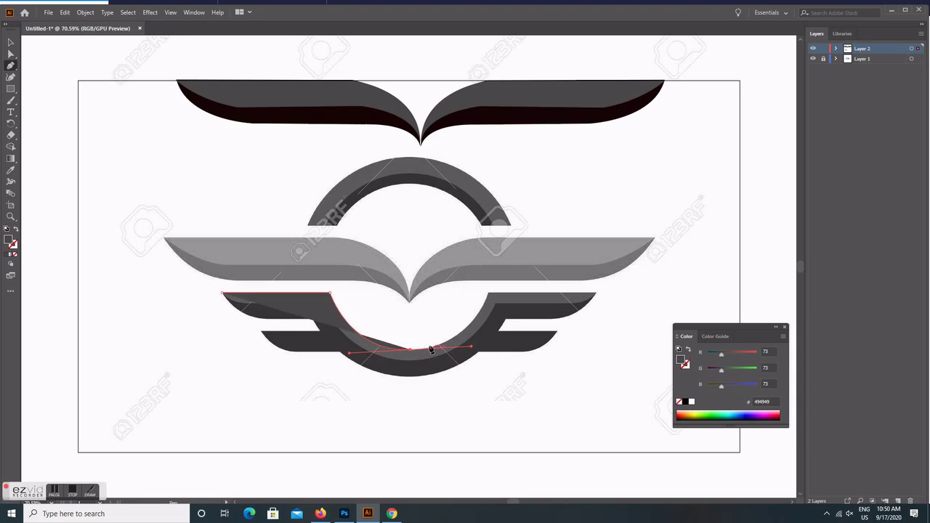
{"action": "left_click", "coordinate": [411, 350]}
{"action": "left_click_drag", "start_coordinate": [488, 292], "coordinate": [511, 232]}
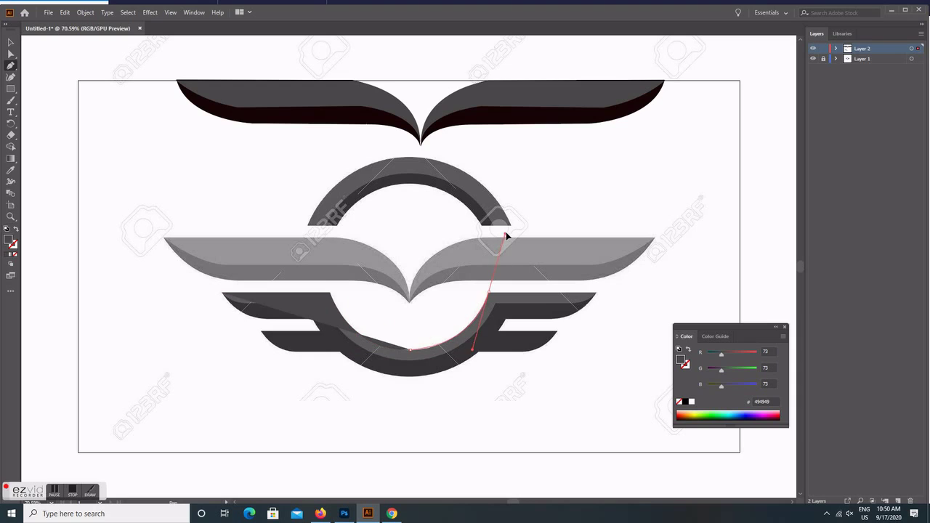
{"action": "left_click", "coordinate": [488, 293]}
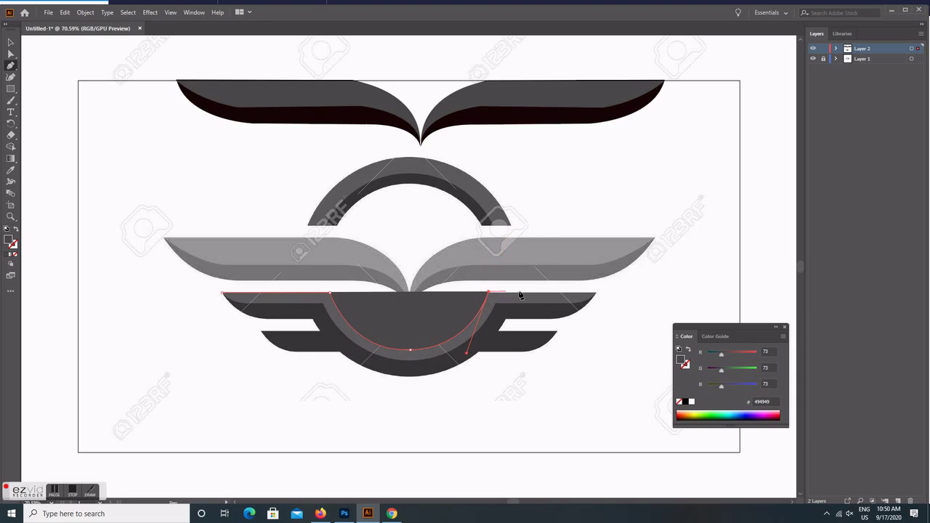
- Continue the path to the right wing tip, along its underside and around the arc bottom
{"action": "left_click", "coordinate": [595, 294]}
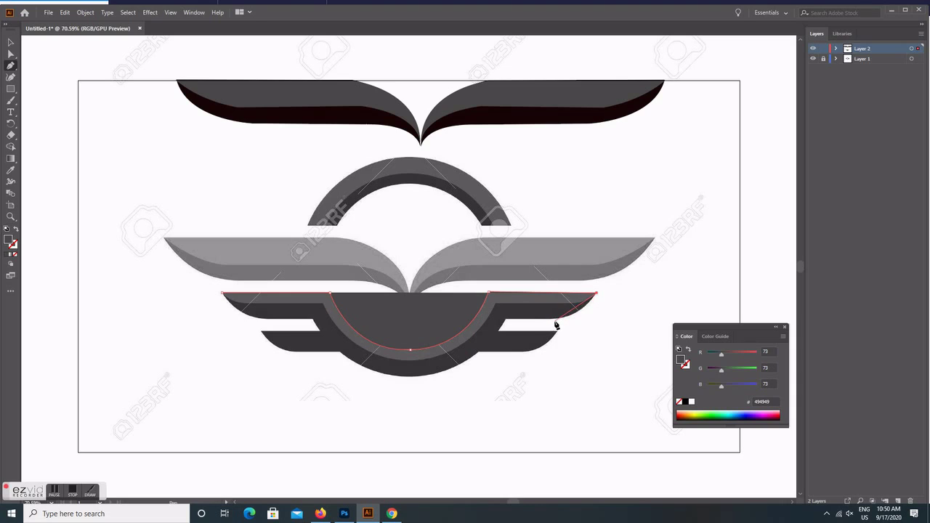
{"action": "left_click_drag", "start_coordinate": [554, 319], "coordinate": [527, 319]}
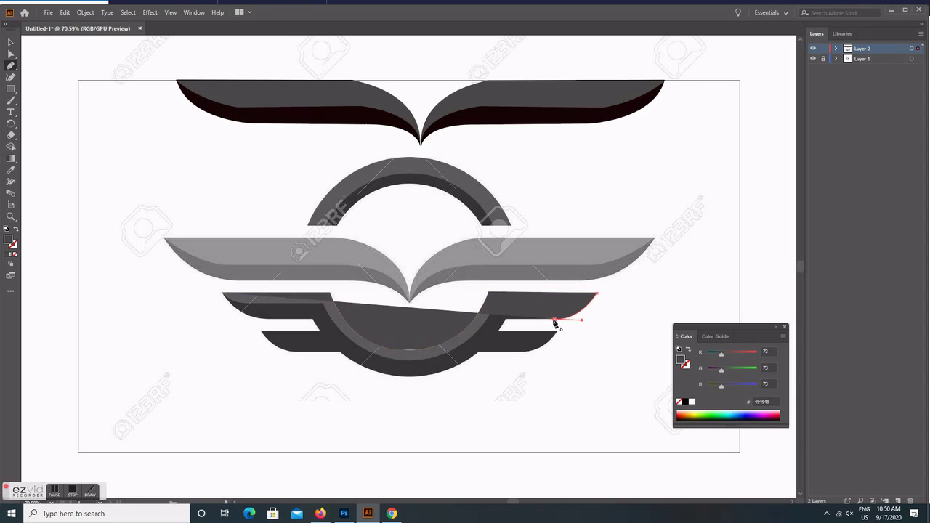
{"action": "left_click", "coordinate": [553, 319]}
{"action": "left_click", "coordinate": [505, 319]}
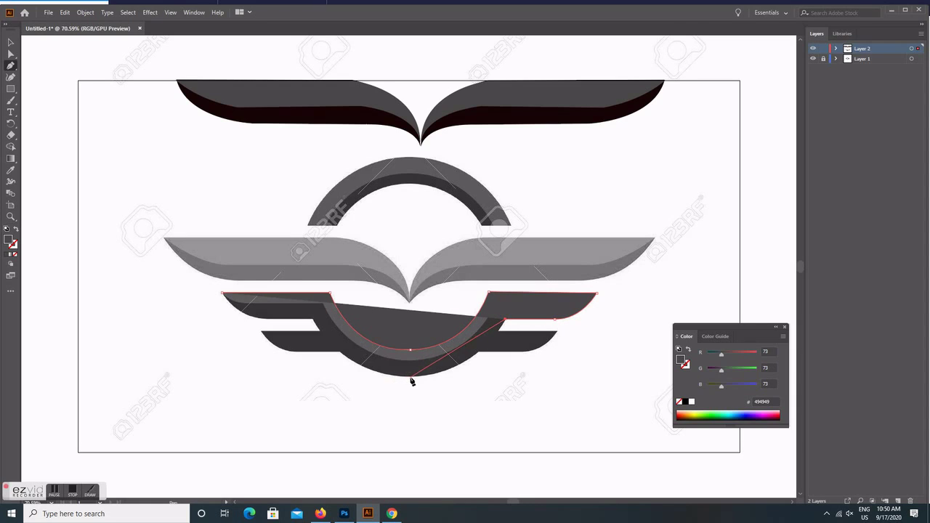
{"action": "left_click_drag", "start_coordinate": [411, 378], "coordinate": [346, 380]}
{"action": "left_click", "coordinate": [411, 378]}
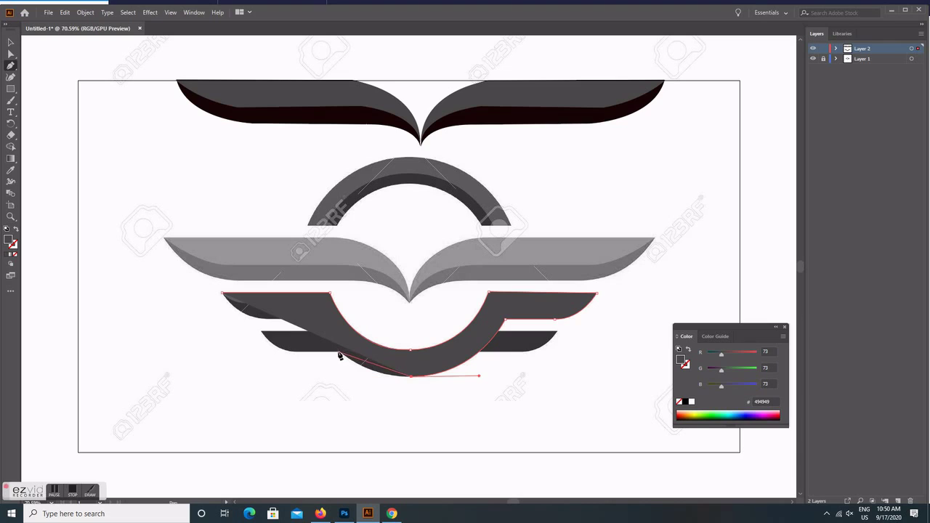
- Give the traced path no fill and a dark red #3a0606 stroke
{"action": "left_click", "coordinate": [12, 254]}
{"action": "double_click", "coordinate": [11, 242]}
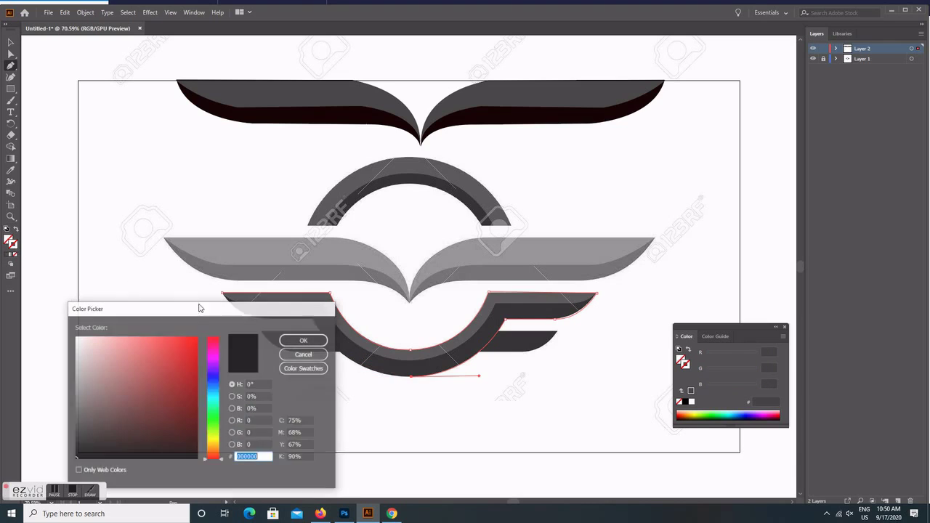
{"action": "left_click", "coordinate": [186, 432]}
{"action": "left_click", "coordinate": [305, 342]}
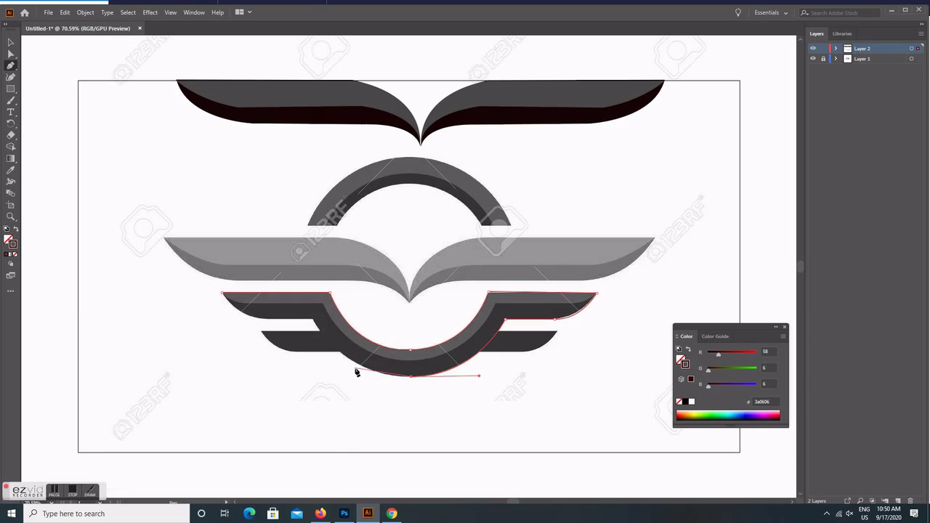
- Trace up the arc's left side and along the lower-left bar, closing the path at its start
{"action": "left_click_drag", "start_coordinate": [340, 352], "coordinate": [308, 326]}
{"action": "left_click", "coordinate": [339, 352]}
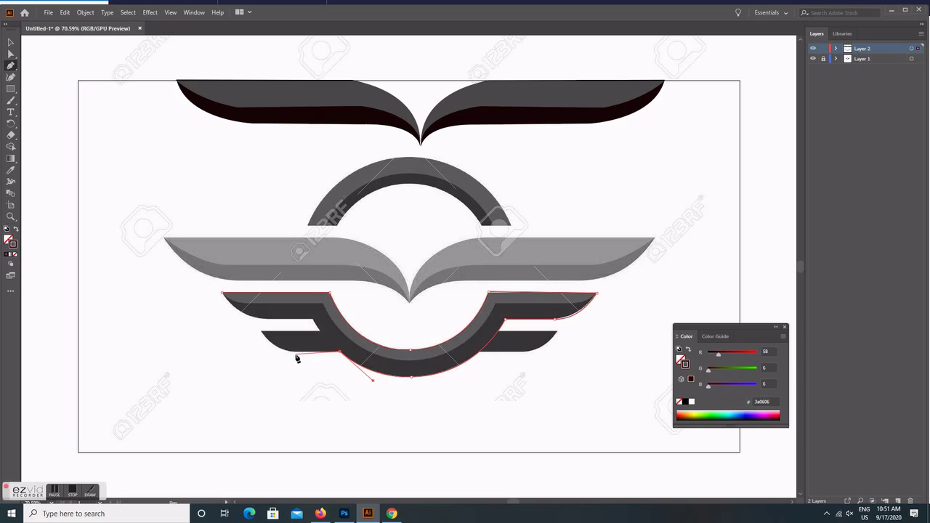
{"action": "mouse_move", "coordinate": [295, 353]}
{"action": "left_mouse_down"}
{"action": "mouse_move", "coordinate": [264, 338]}
{"action": "mouse_move", "coordinate": [266, 346]}
{"action": "left_mouse_up"}
{"action": "left_click", "coordinate": [262, 333]}
{"action": "left_click", "coordinate": [316, 328]}
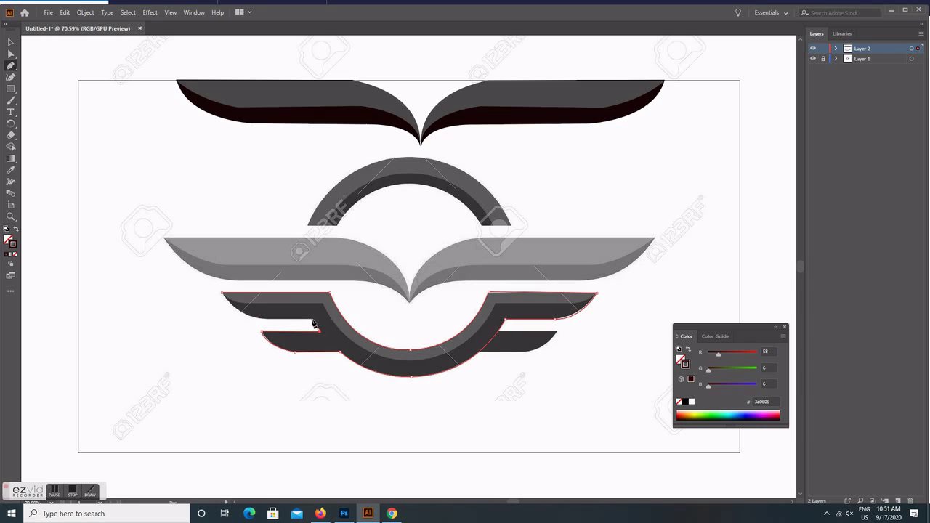
{"action": "left_click", "coordinate": [266, 319]}
{"action": "left_click_drag", "start_coordinate": [222, 294], "coordinate": [211, 270]}
- Set a darker red-brown stroke and a very dark brown #230b0b fill on the swoosh
{"action": "double_click", "coordinate": [11, 243]}
{"action": "left_click", "coordinate": [175, 440]}
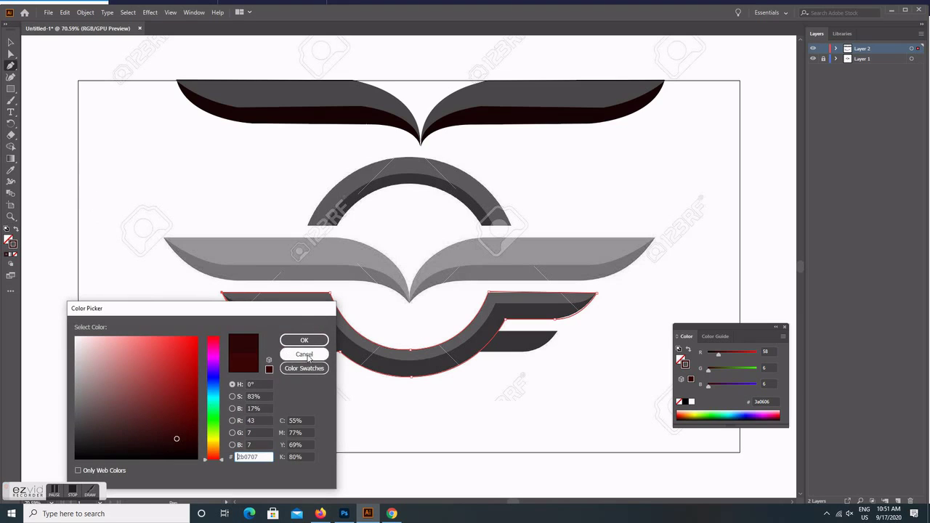
{"action": "left_click", "coordinate": [304, 340]}
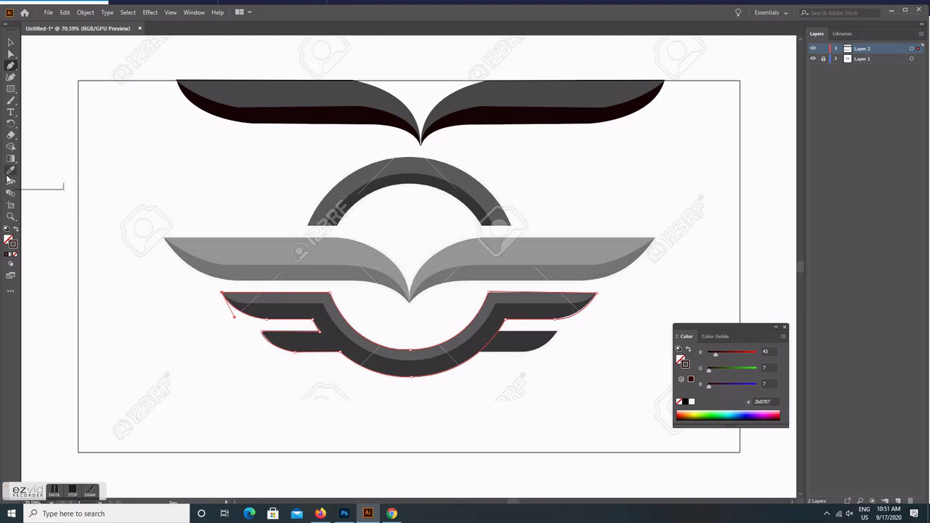
{"action": "left_click", "coordinate": [8, 240]}
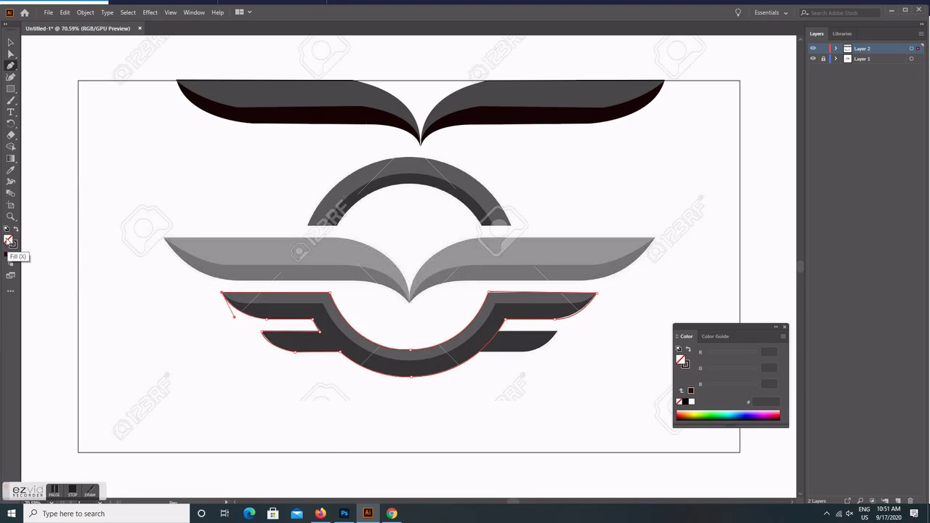
{"action": "double_click", "coordinate": [8, 239]}
{"action": "left_click_drag", "start_coordinate": [171, 399], "coordinate": [161, 442]}
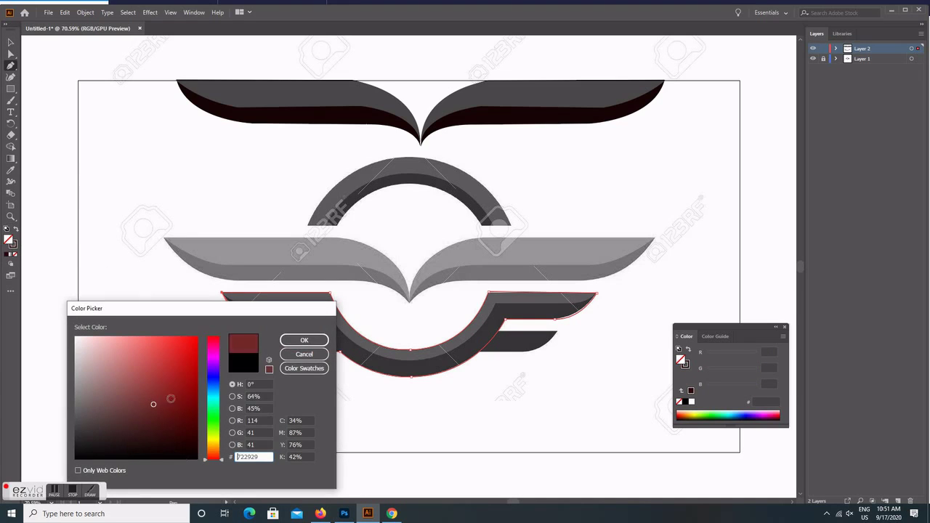
{"action": "left_click", "coordinate": [299, 340]}
- Remove the stroke and nudge the dark shape down three Shift+Down steps below the grey swoosh
{"action": "key", "text": "v"}
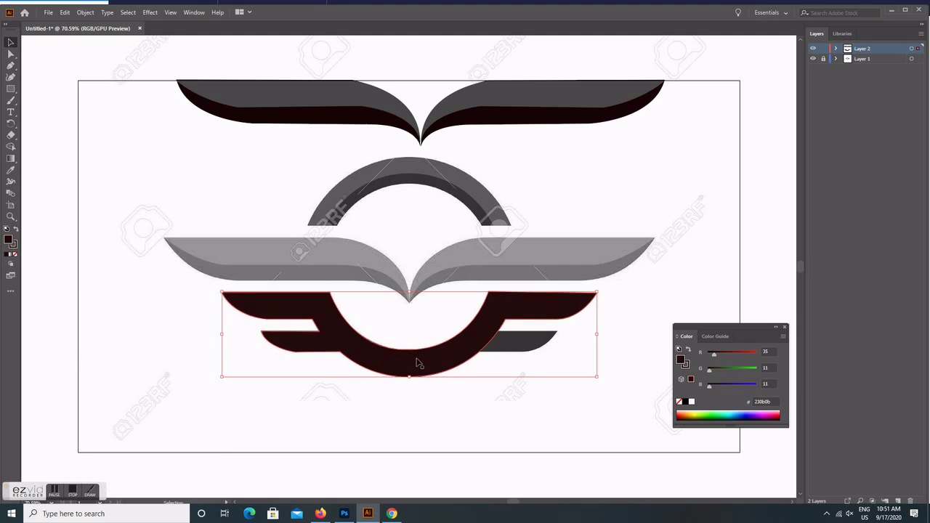
{"action": "left_click", "coordinate": [15, 255]}
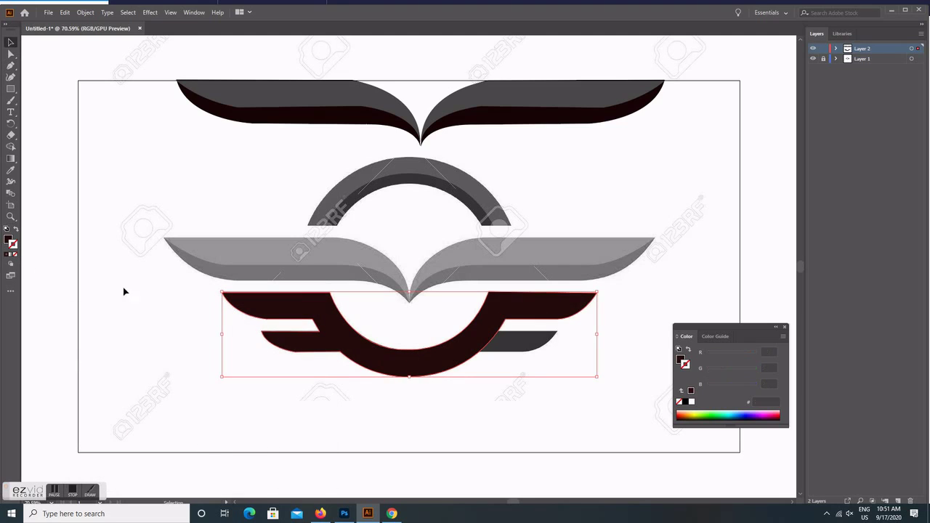
{"action": "key", "text": "shift+Down"}
{"action": "key", "text": "shift+Down"}
{"action": "key", "text": "shift+Down"}
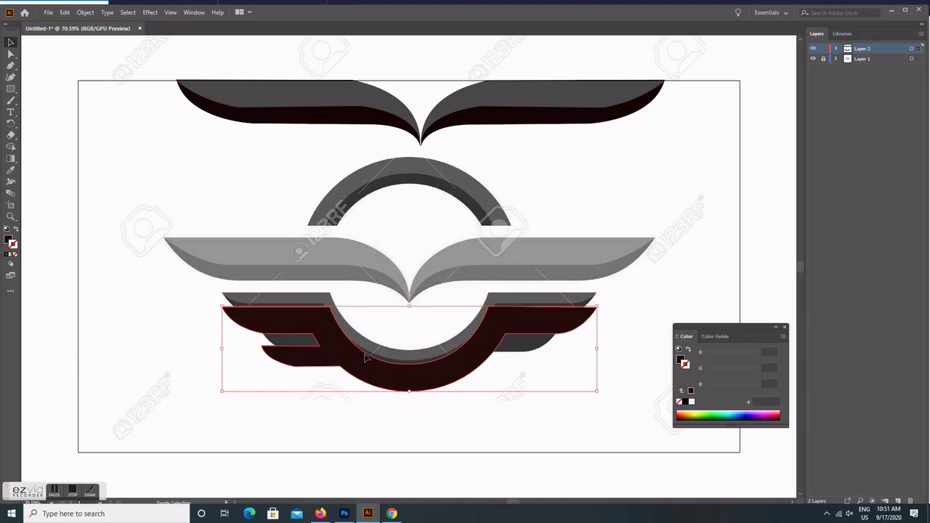
{"action": "key", "text": "shift+Down"}
{"action": "key", "text": "shift+Down"}
{"action": "key", "text": "shift+Down"}
{"action": "key", "text": "shift+Down"}
{"action": "key", "text": "shift+Down"}
{"action": "key", "text": "shift+Down"}
{"action": "key", "text": "shift+Down"}
{"action": "key", "text": "shift+Down"}
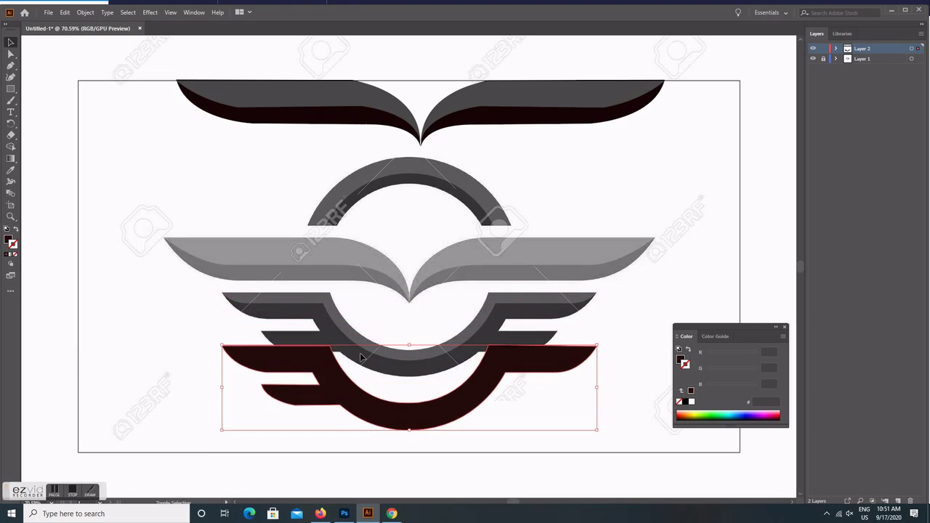
{"action": "key", "text": "shift+Down"}
{"action": "key", "text": "shift+Down"}
{"action": "key", "text": "shift+Down"}
{"action": "key", "text": "shift+Down"}
{"action": "key", "text": "shift+Down"}
{"action": "key", "text": "shift+Down"}
{"action": "key", "text": "shift+Down"}
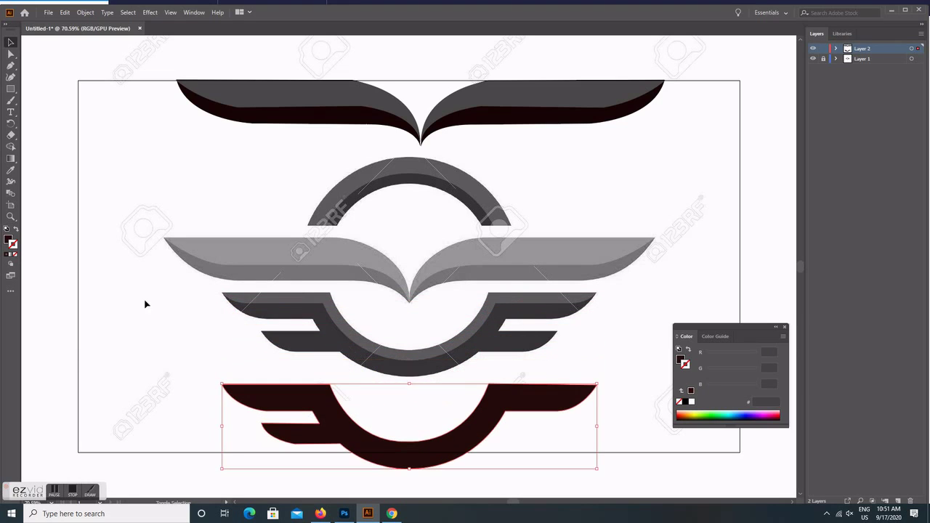
{"action": "left_click", "coordinate": [105, 286]}
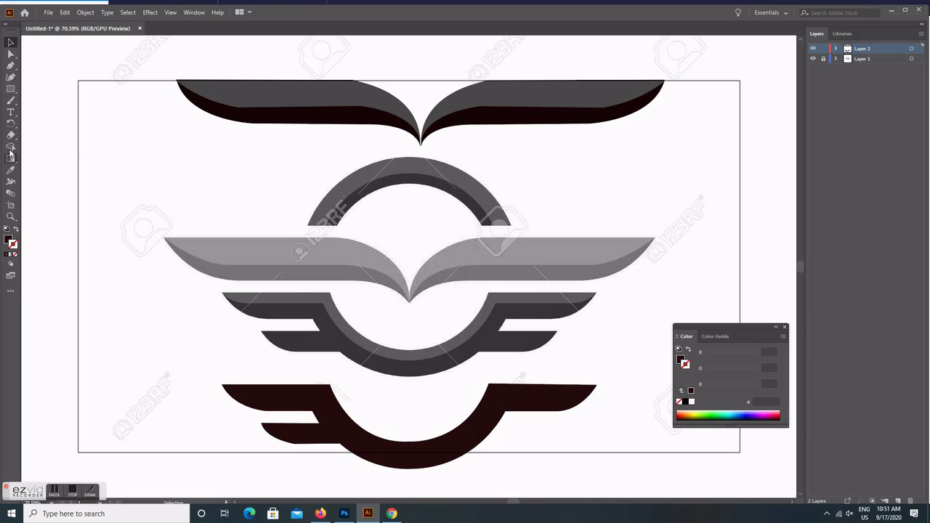
- Draw a small three-anchor feather piece and drag it onto the dark swoosh's lower right
{"action": "left_click", "coordinate": [10, 66]}
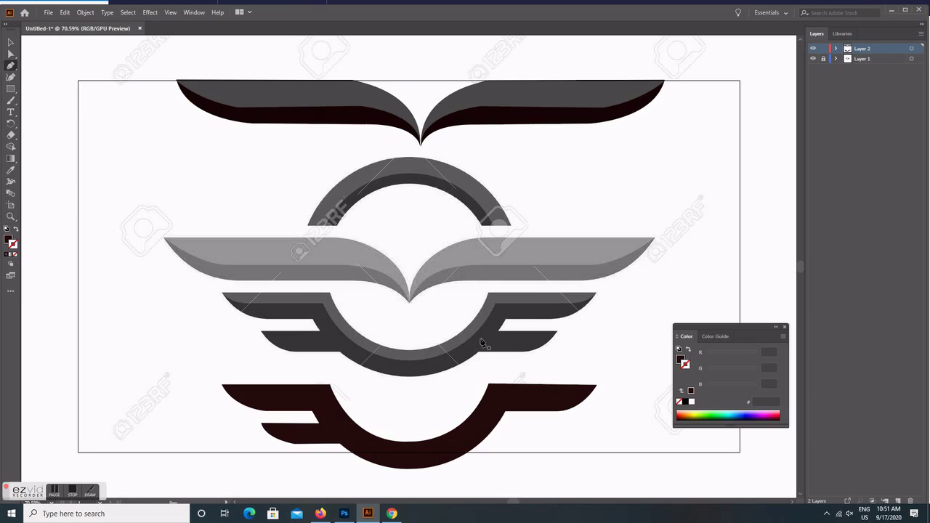
{"action": "left_click", "coordinate": [557, 332]}
{"action": "mouse_move", "coordinate": [553, 348]}
{"action": "left_mouse_down"}
{"action": "mouse_move", "coordinate": [500, 355]}
{"action": "mouse_move", "coordinate": [509, 354]}
{"action": "left_mouse_up"}
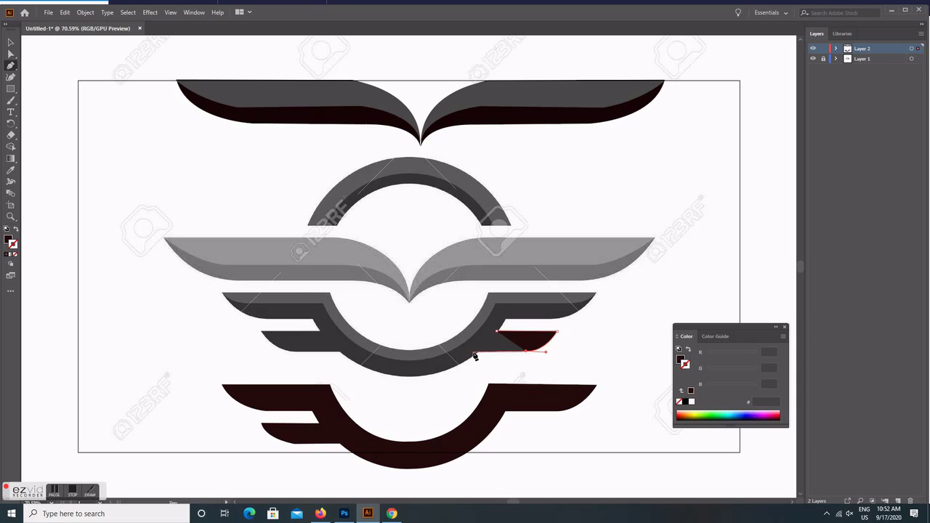
{"action": "left_click", "coordinate": [473, 351]}
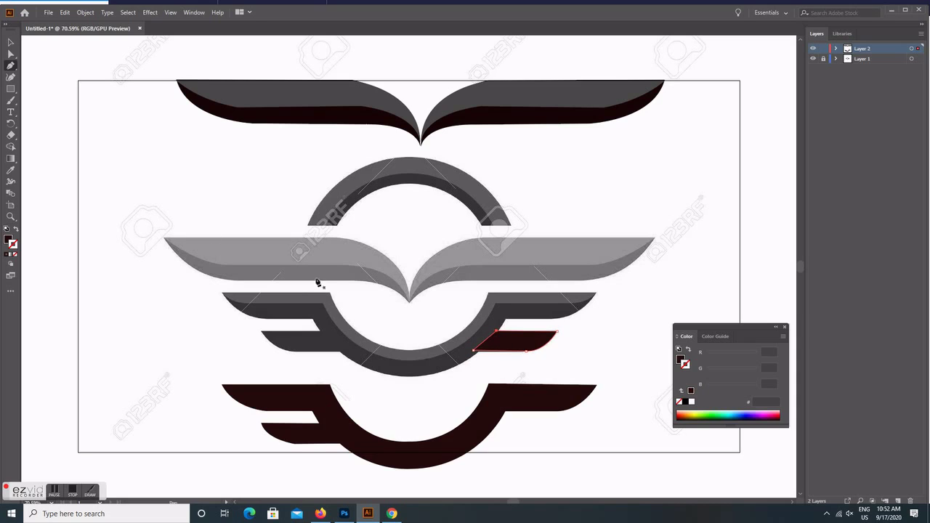
{"action": "left_click", "coordinate": [10, 42]}
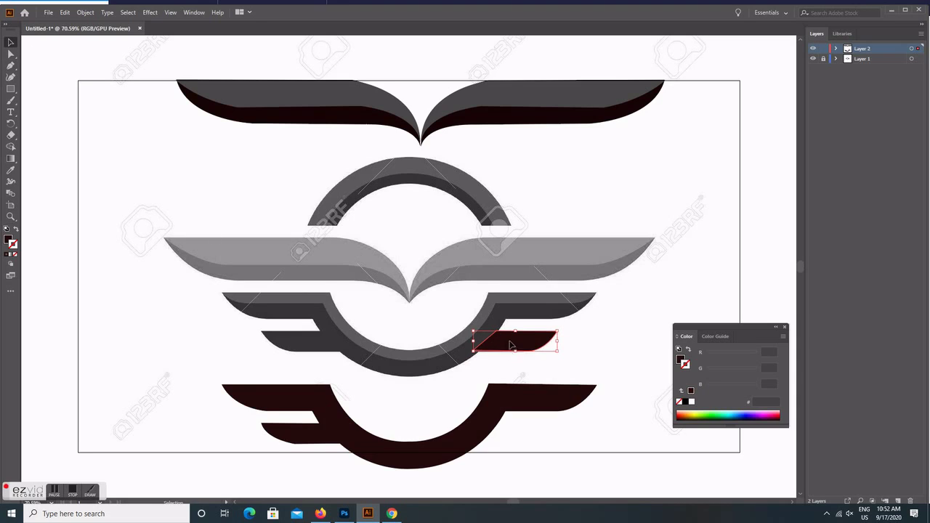
{"action": "left_click_drag", "start_coordinate": [511, 345], "coordinate": [504, 437]}
{"action": "left_click", "coordinate": [596, 439]}
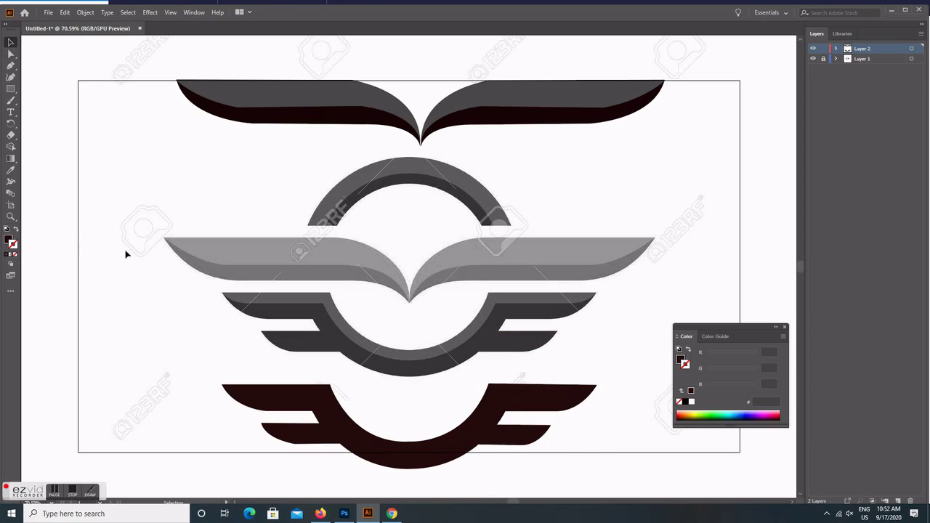
- Start a new path at the wing's top-left, curving down to the arc bottom and up its right side
{"action": "left_click", "coordinate": [11, 65]}
{"action": "left_click", "coordinate": [223, 294]}
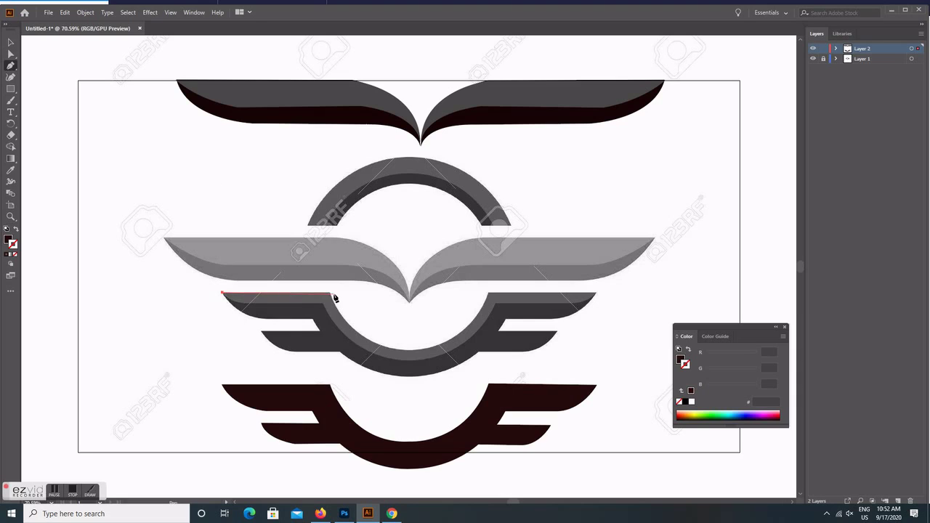
{"action": "left_click", "coordinate": [330, 295]}
{"action": "left_click_drag", "start_coordinate": [410, 350], "coordinate": [468, 351]}
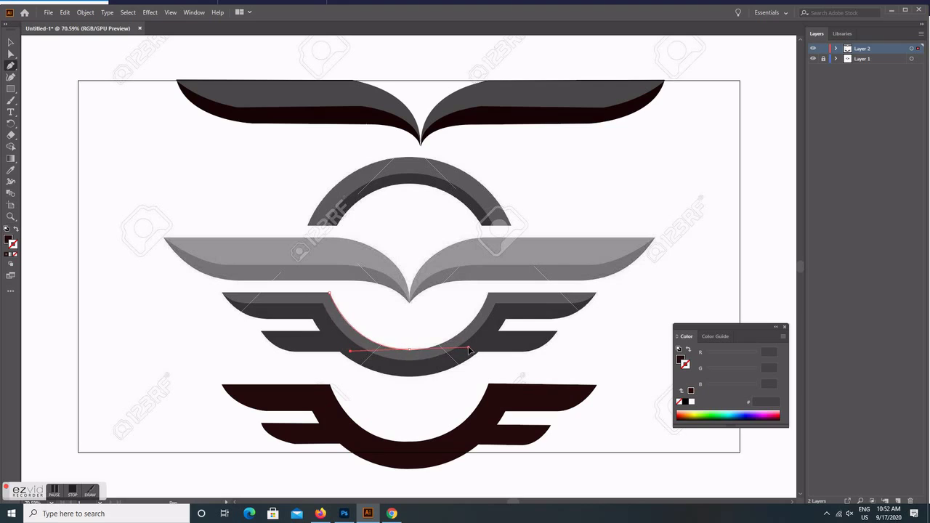
{"action": "left_click", "coordinate": [408, 351]}
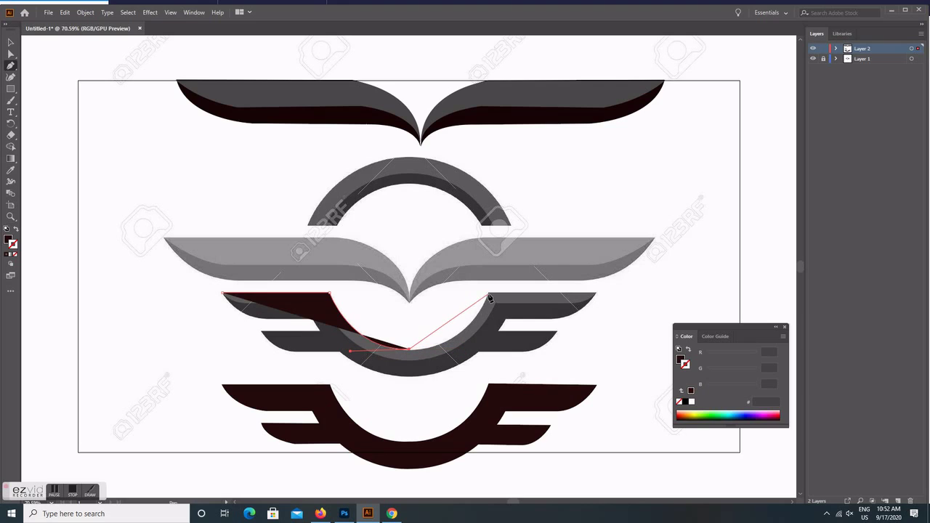
{"action": "left_click_drag", "start_coordinate": [489, 293], "coordinate": [517, 238]}
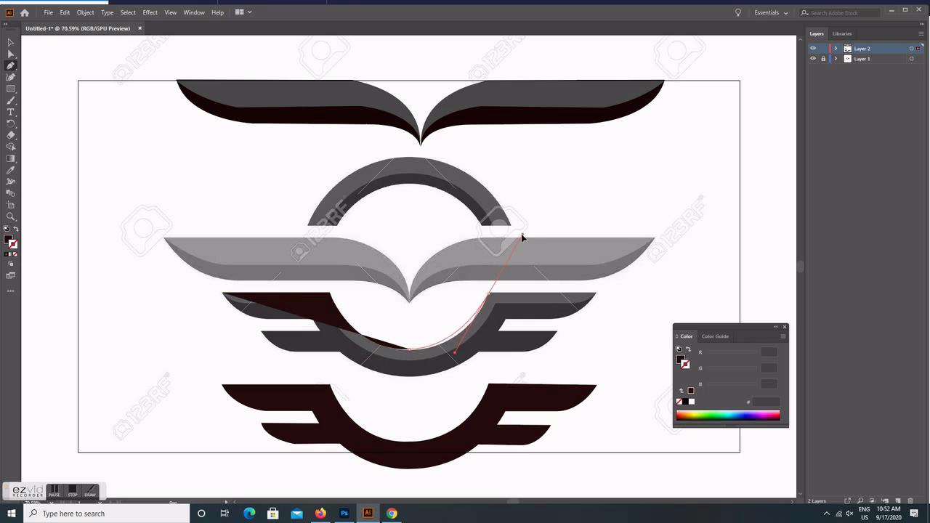
{"action": "left_click", "coordinate": [489, 295]}
- Trace the right wing tip, underside, inner arc and left inner edge, closing the path
{"action": "left_click", "coordinate": [597, 294]}
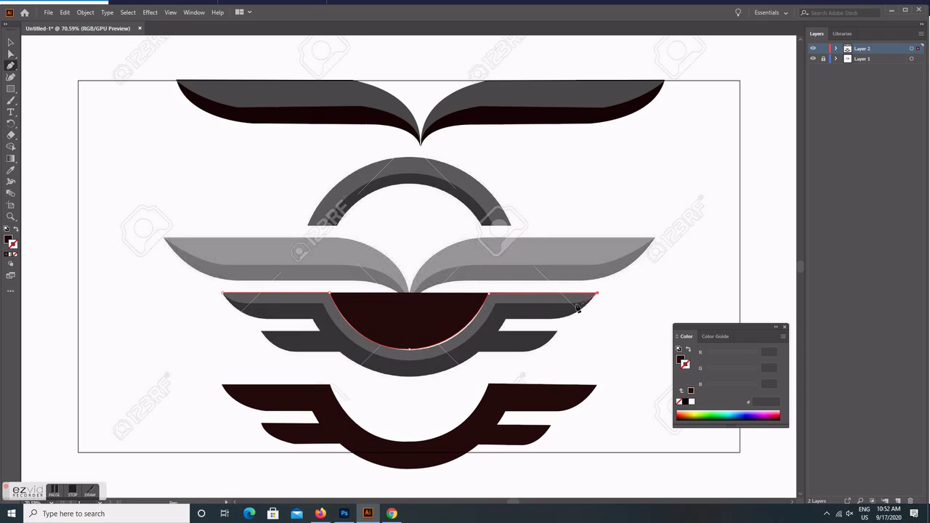
{"action": "left_click_drag", "start_coordinate": [567, 305], "coordinate": [564, 308]}
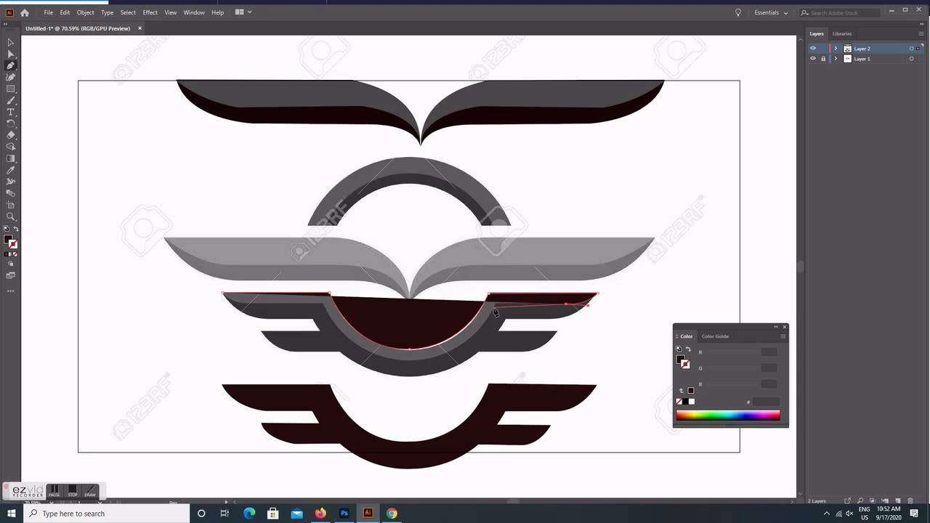
{"action": "left_click", "coordinate": [497, 303]}
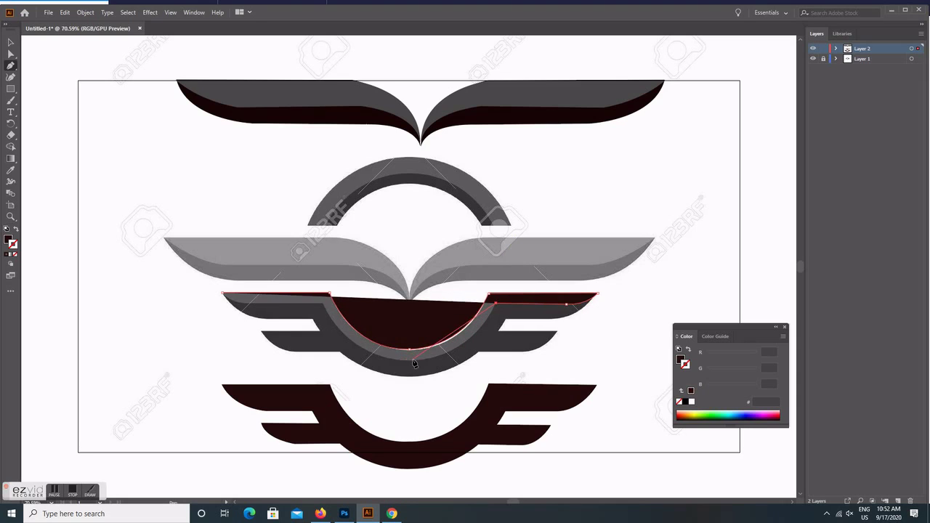
{"action": "left_click_drag", "start_coordinate": [412, 359], "coordinate": [348, 359]}
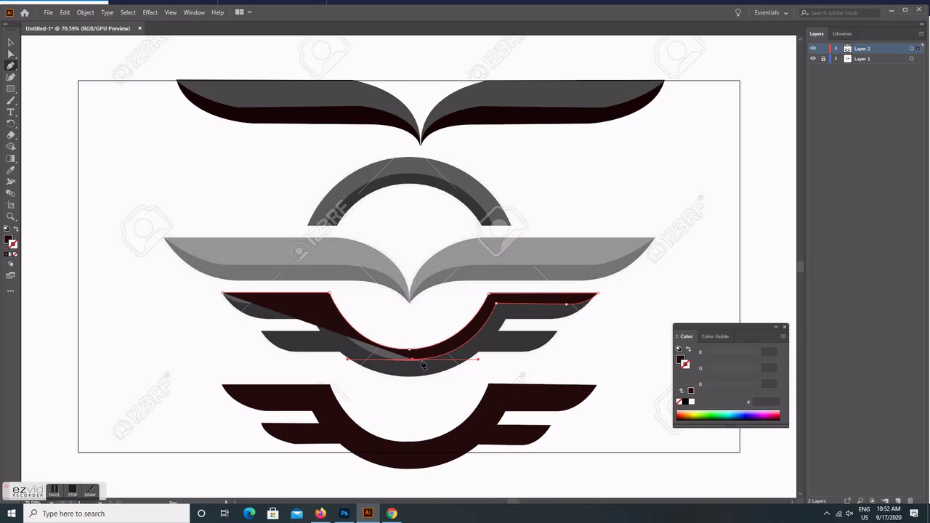
{"action": "left_click", "coordinate": [326, 310]}
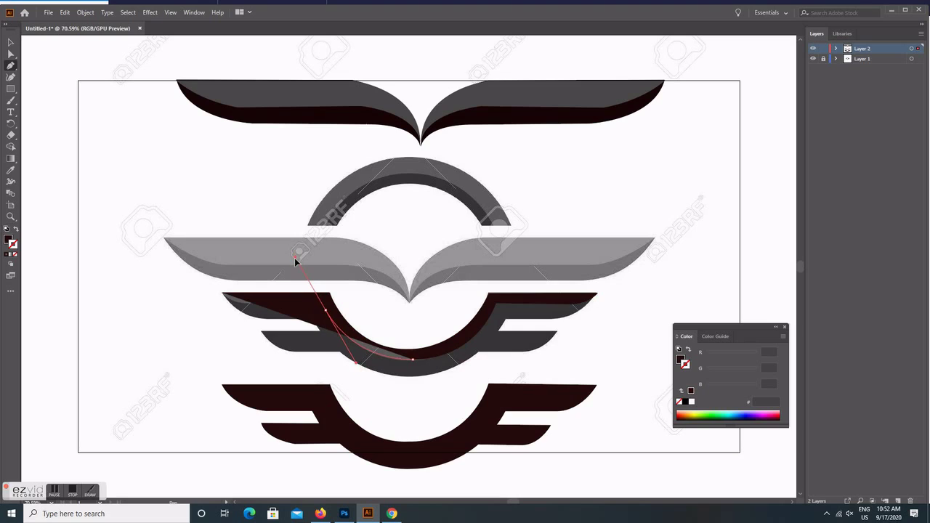
{"action": "left_click_drag", "start_coordinate": [294, 258], "coordinate": [296, 257]}
{"action": "left_click", "coordinate": [326, 311]}
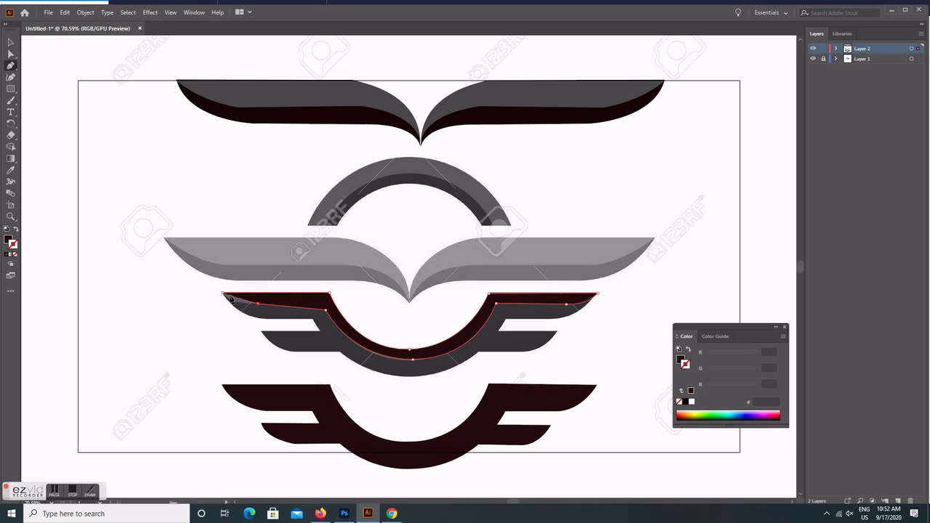
{"action": "left_click", "coordinate": [223, 293]}
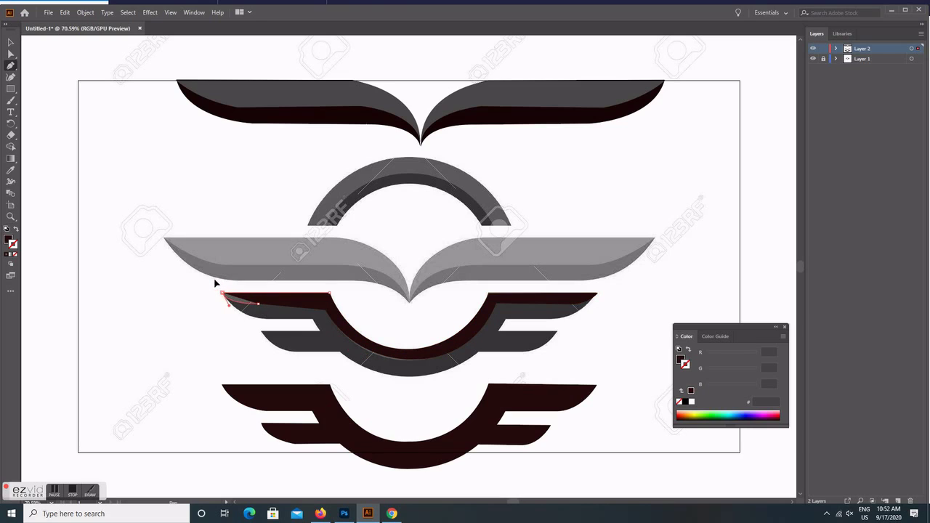
- Adjust the left inner curve's anchor handles with Direct Selection
{"action": "left_click", "coordinate": [10, 53]}
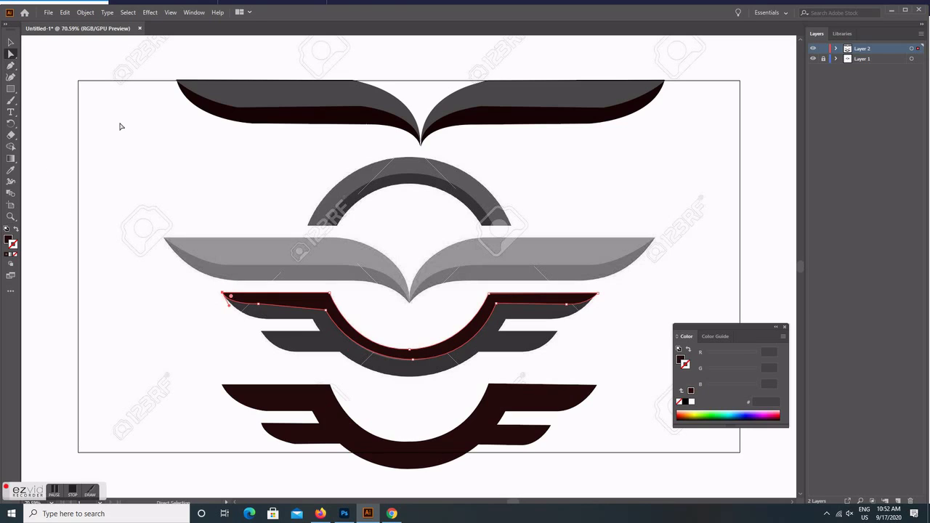
{"action": "left_click", "coordinate": [326, 311]}
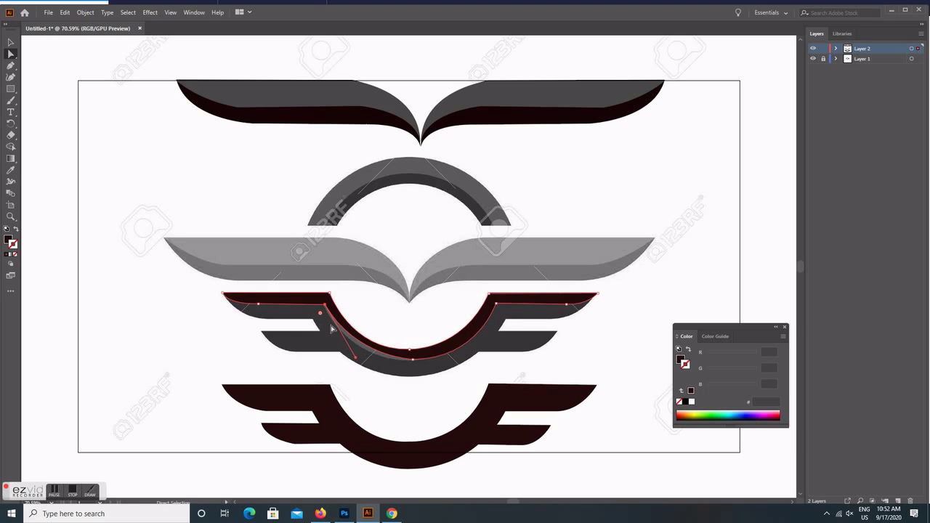
{"action": "left_click_drag", "start_coordinate": [356, 360], "coordinate": [354, 365]}
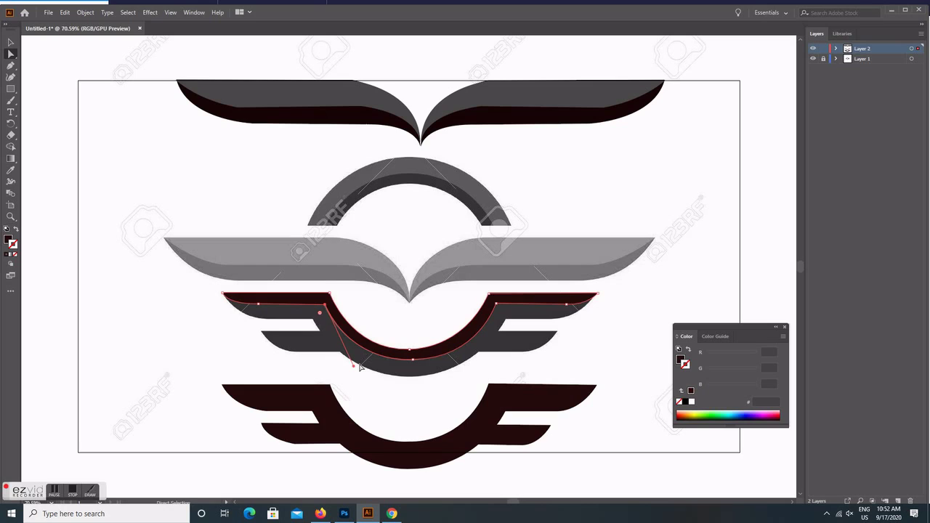
{"action": "left_click", "coordinate": [412, 359]}
- Fill the traced path with dark grey 3a3131
{"action": "double_click", "coordinate": [6, 240]}
{"action": "left_click", "coordinate": [94, 431]}
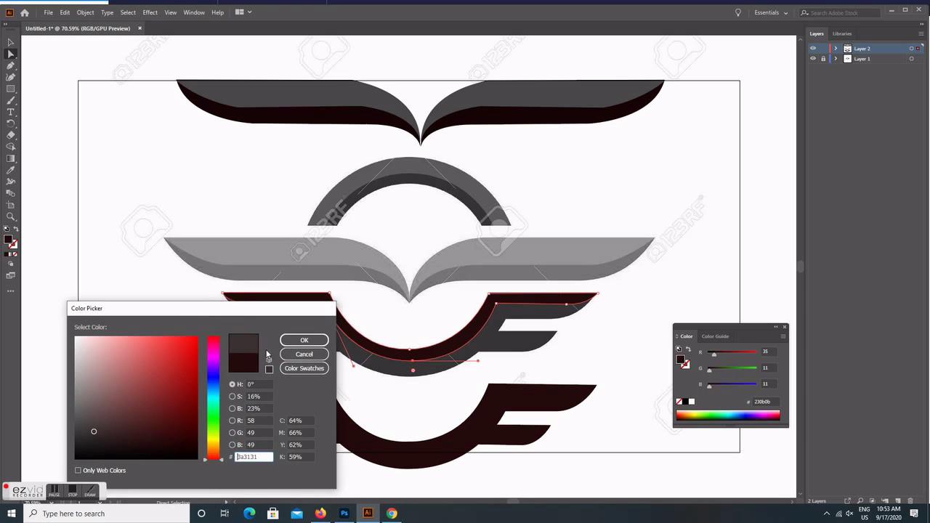
{"action": "left_click", "coordinate": [304, 340]}
- Nudge the bottom dark brown wing up with arrow keys until it sits beneath the grey wing
{"action": "key", "text": "v"}
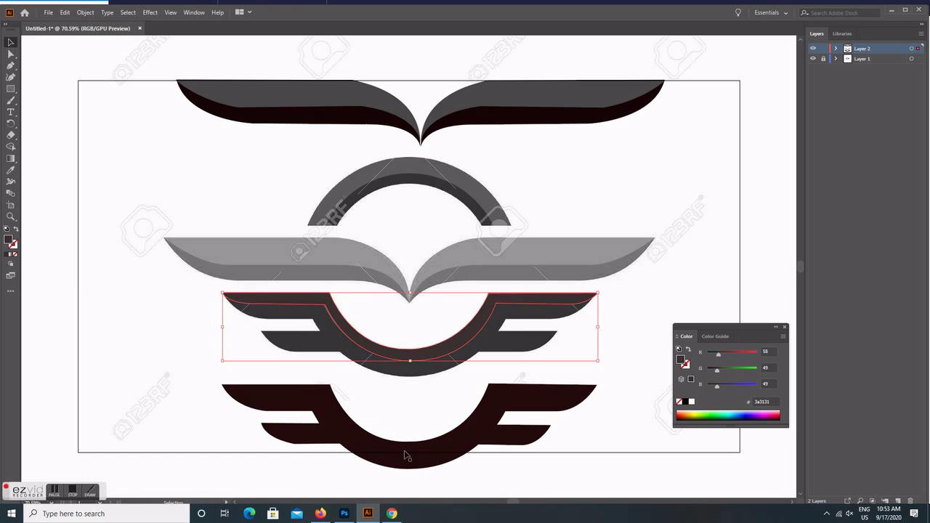
{"action": "left_click", "coordinate": [407, 456]}
{"action": "key", "text": "a"}
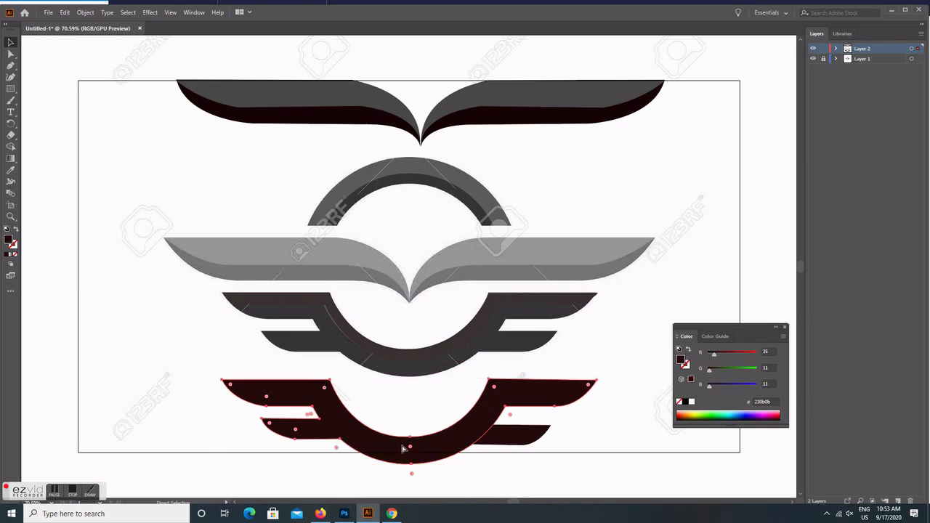
{"action": "key", "text": "v"}
{"action": "key", "text": "Up"}
{"action": "key", "text": "Up"}
{"action": "key", "text": "Up"}
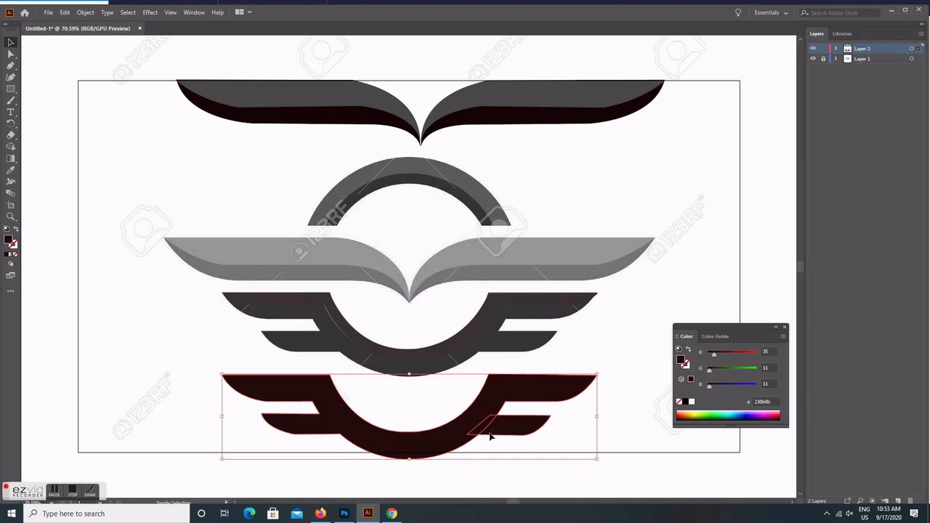
{"action": "key", "text": "shift+Up"}
{"action": "key", "text": "shift+Up"}
{"action": "key", "text": "shift+Up"}
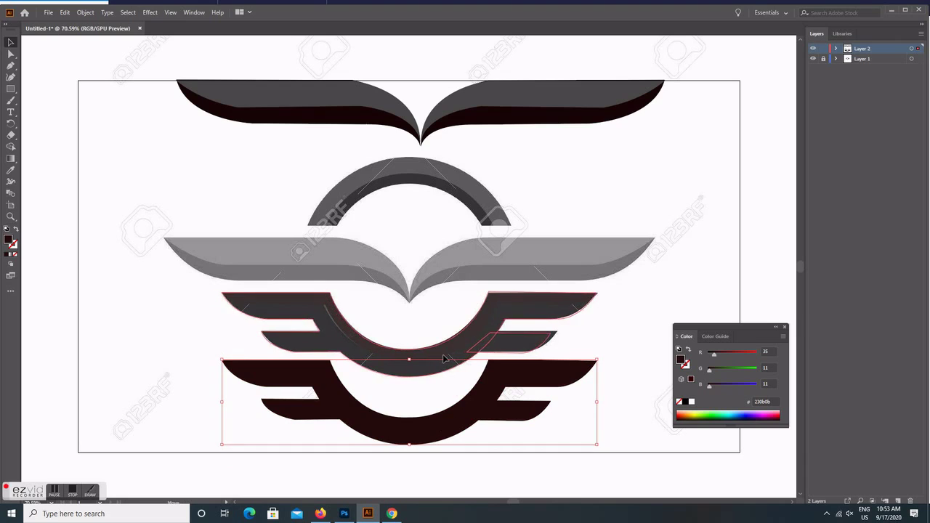
{"action": "key", "text": "shift+Up"}
{"action": "key", "text": "shift+Up"}
{"action": "key", "text": "shift+Up"}
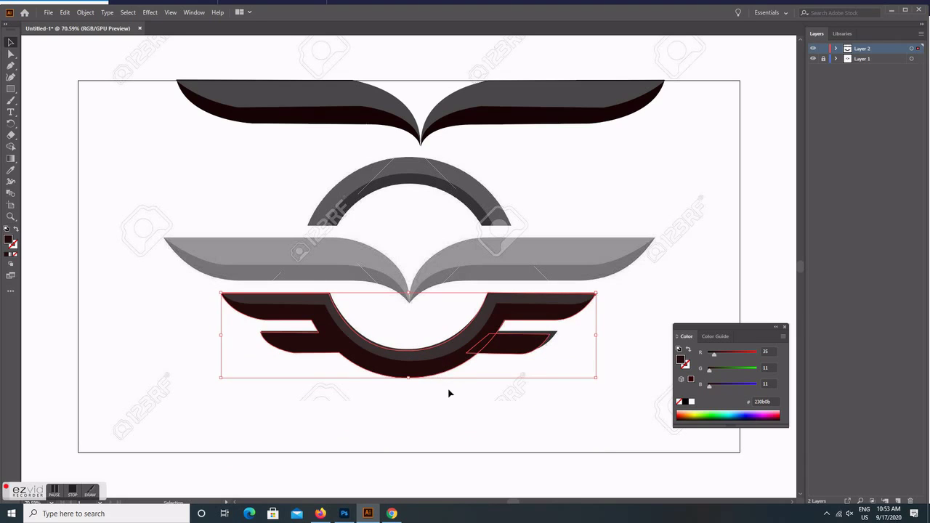
{"action": "key", "text": "Up"}
- Nudge the small lower-right feather piece slightly to the right
{"action": "left_click", "coordinate": [490, 407]}
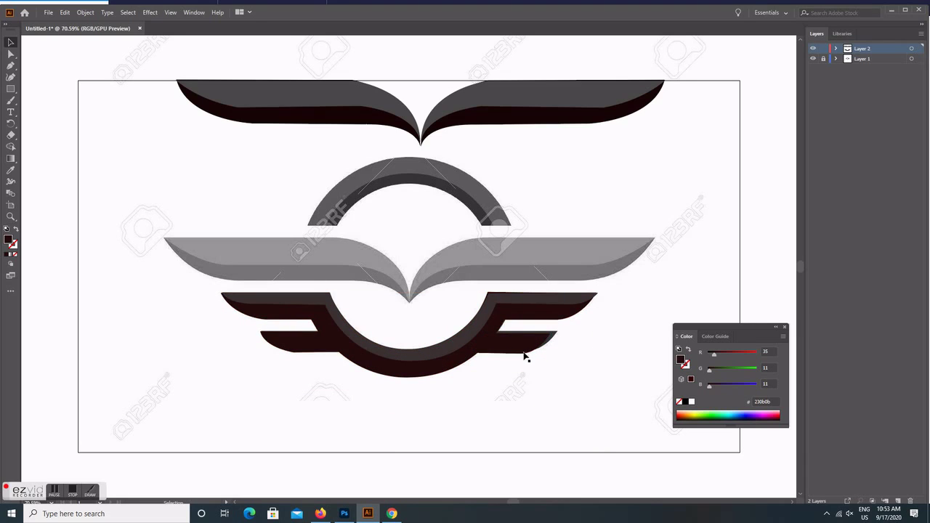
{"action": "left_click", "coordinate": [526, 351]}
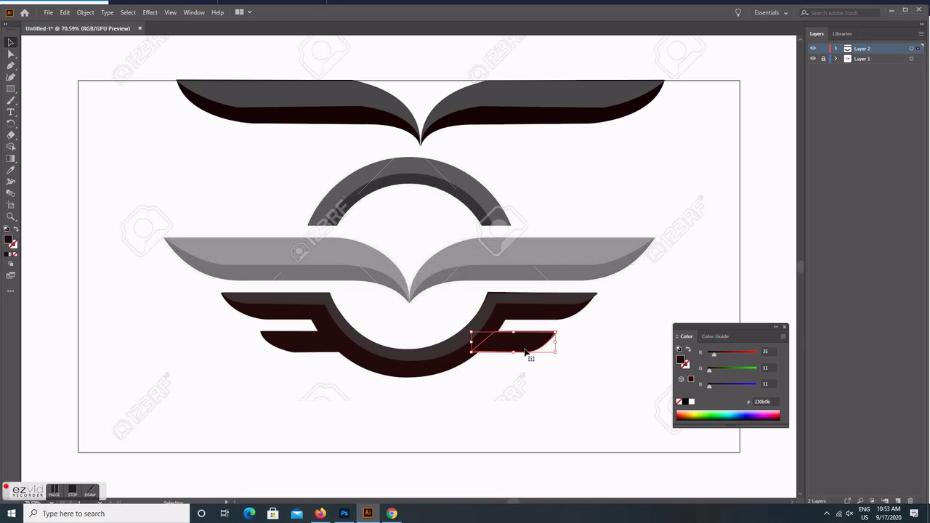
{"action": "key", "text": "Right"}
{"action": "key", "text": "Right"}
{"action": "left_click", "coordinate": [530, 393]}
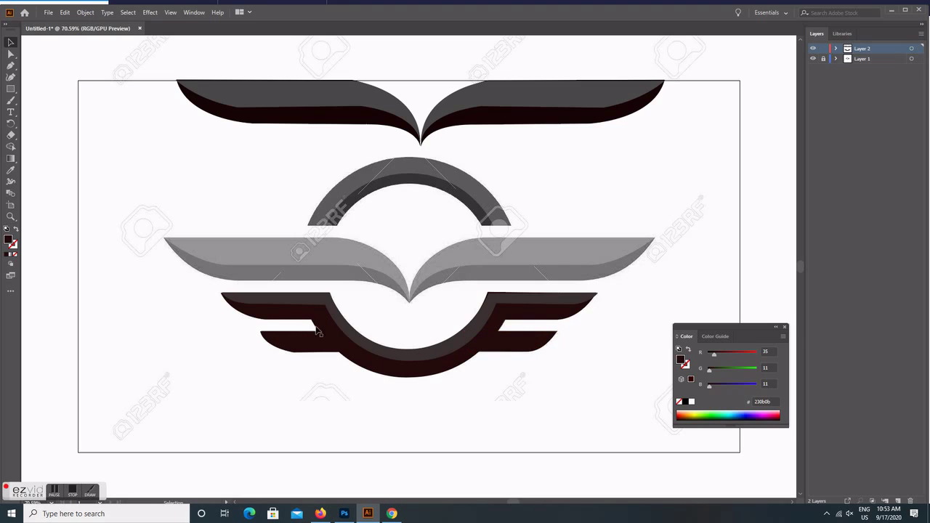
{"action": "scroll", "coordinate": [301, 332], "scroll_direction": "up", "scroll_amount": 2}
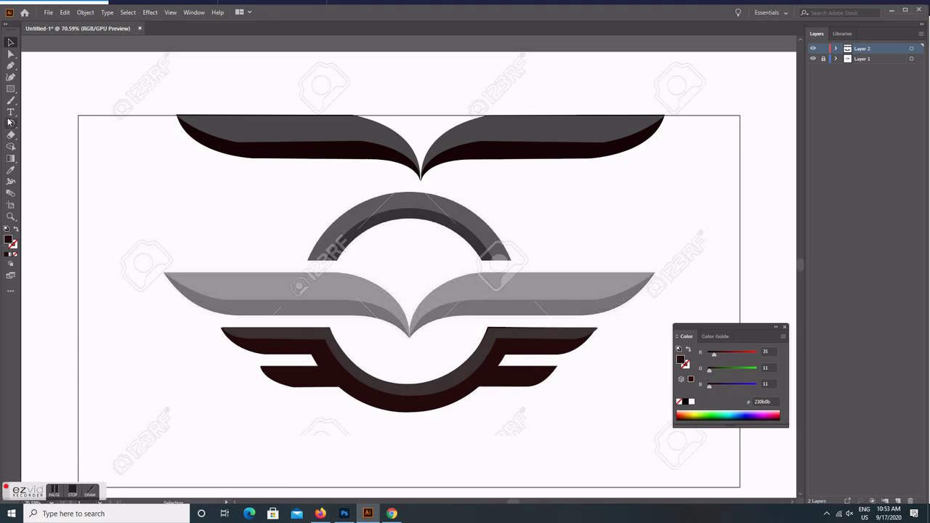
- Pen-trace the upper arc's outer curve and inner edge over the reference, with no fill
{"action": "left_click", "coordinate": [11, 65]}
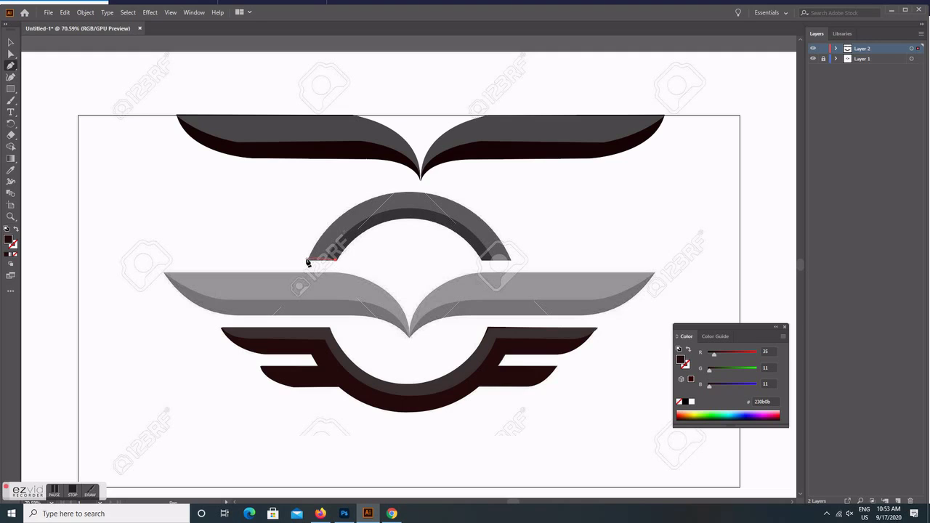
{"action": "left_click_drag", "start_coordinate": [416, 193], "coordinate": [508, 190]}
{"action": "left_click", "coordinate": [418, 193]}
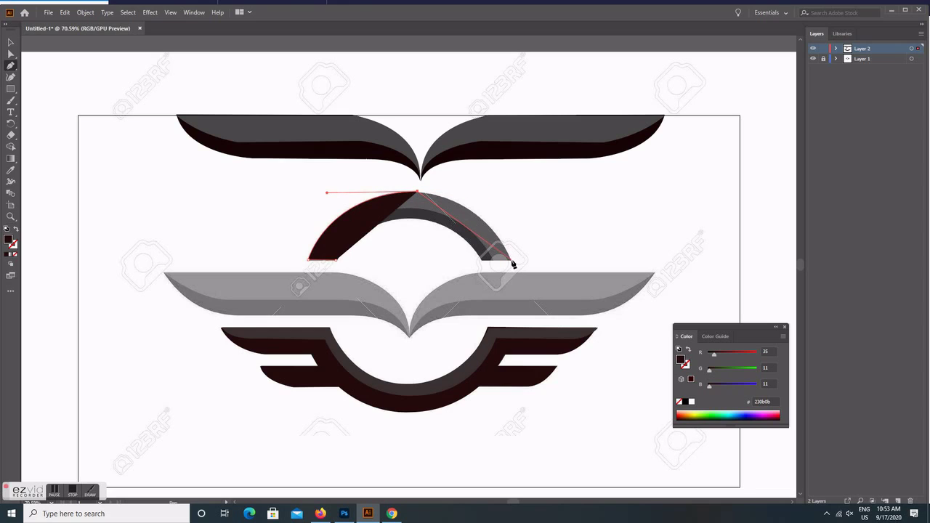
{"action": "left_click_drag", "start_coordinate": [511, 260], "coordinate": [536, 327]}
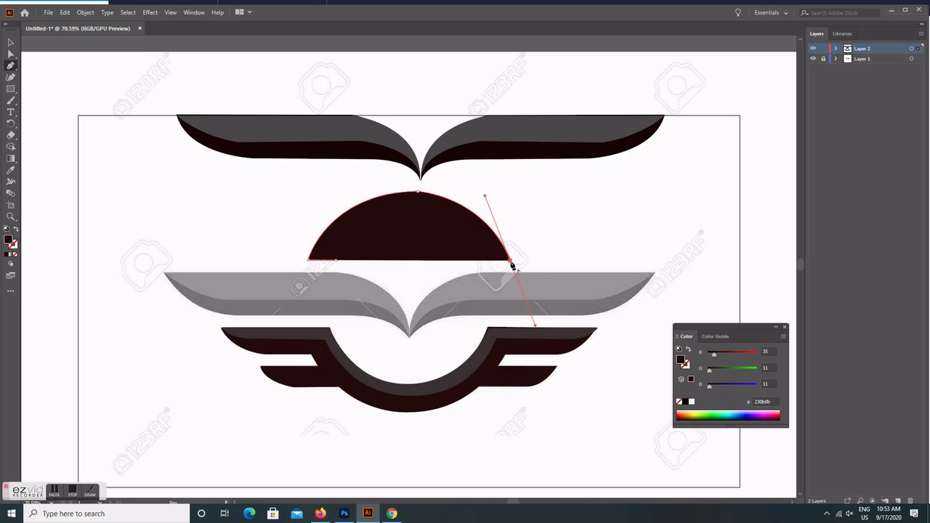
{"action": "left_click", "coordinate": [511, 260]}
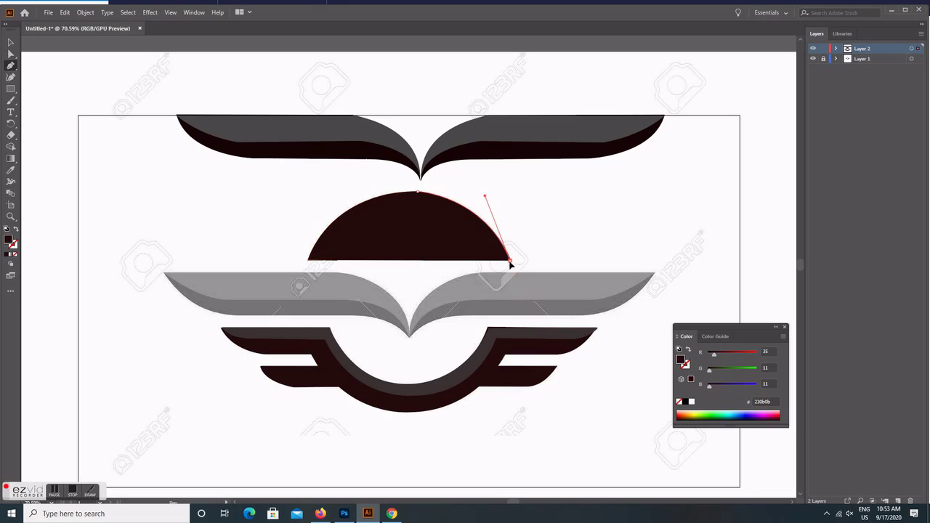
{"action": "left_click", "coordinate": [15, 255]}
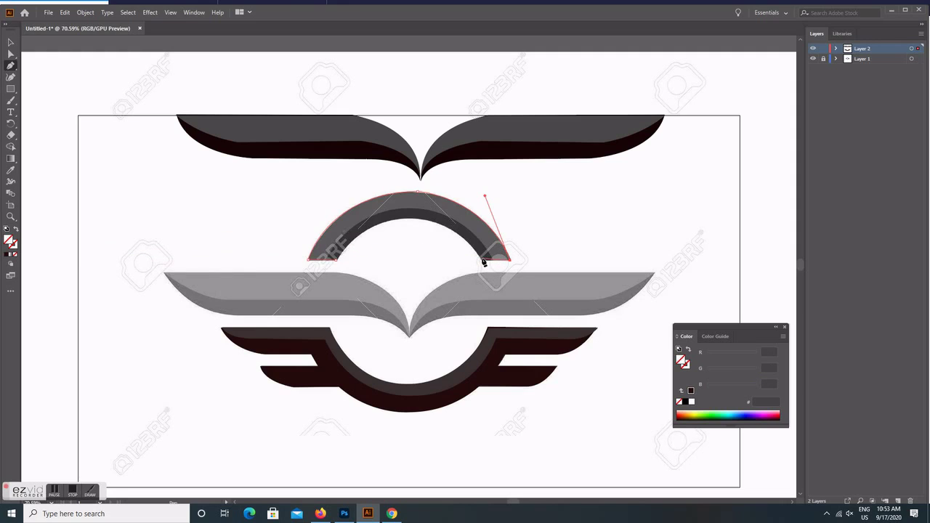
{"action": "left_click", "coordinate": [483, 261]}
{"action": "left_click_drag", "start_coordinate": [411, 218], "coordinate": [367, 211]}
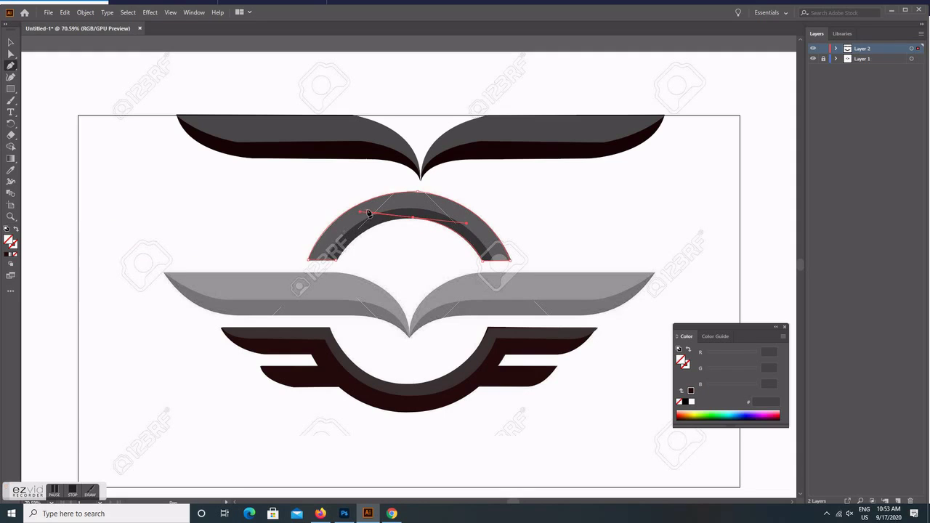
{"action": "left_click", "coordinate": [336, 259]}
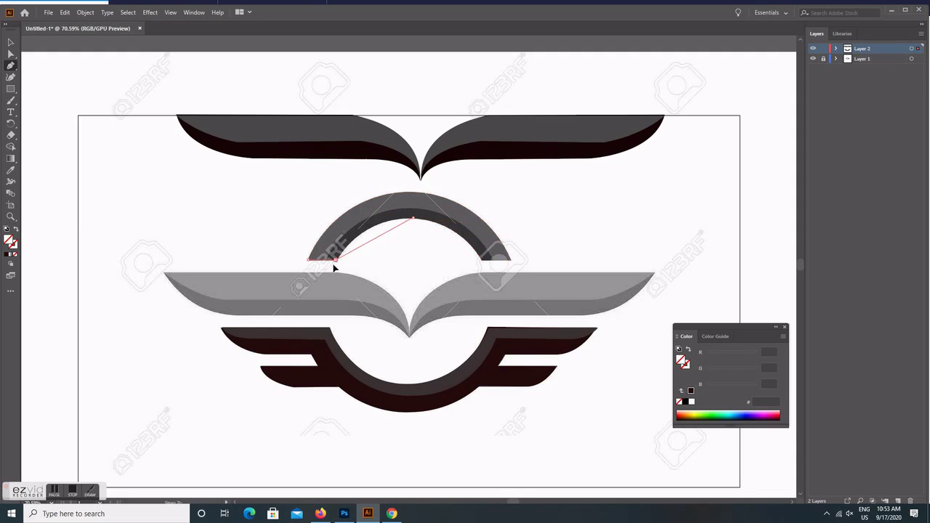
- Fill the traced arc with dark red #2d0c0c
{"action": "double_click", "coordinate": [12, 244]}
{"action": "left_click", "coordinate": [296, 337]}
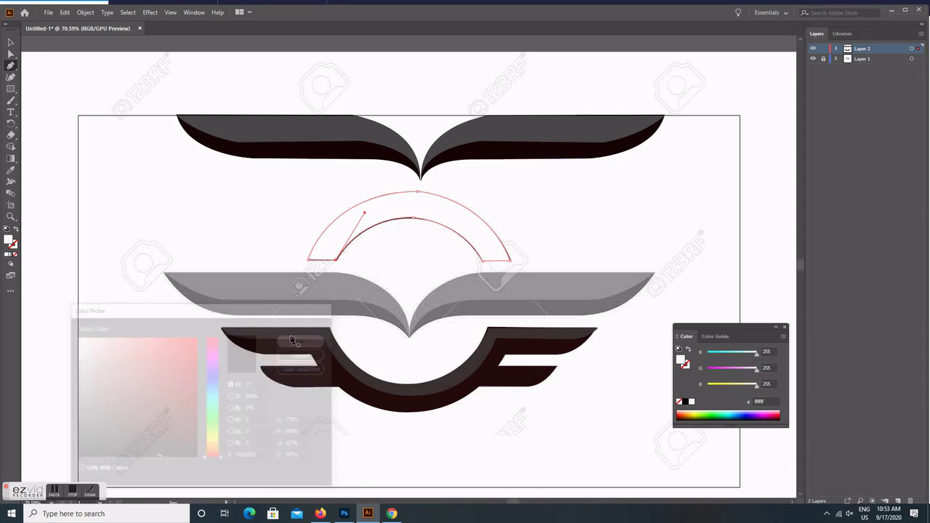
{"action": "double_click", "coordinate": [12, 243]}
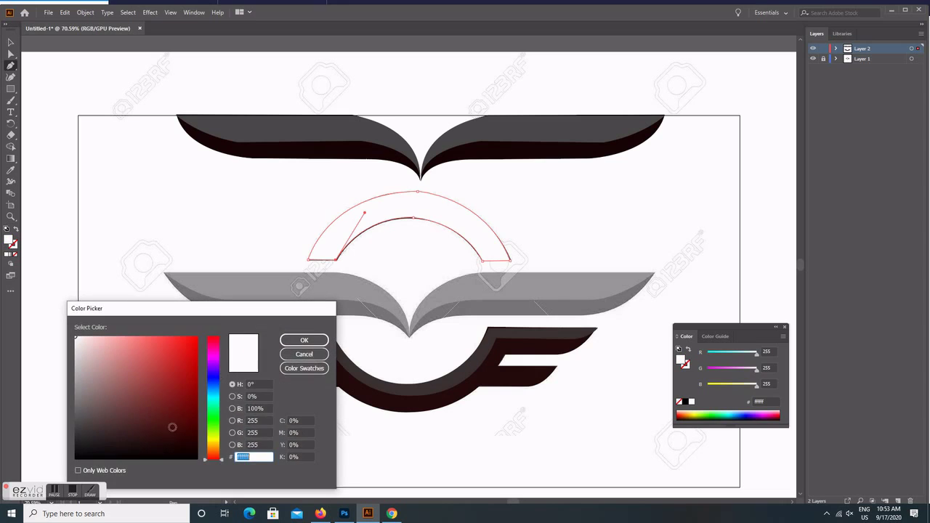
{"action": "left_click", "coordinate": [166, 436]}
{"action": "left_click", "coordinate": [302, 338]}
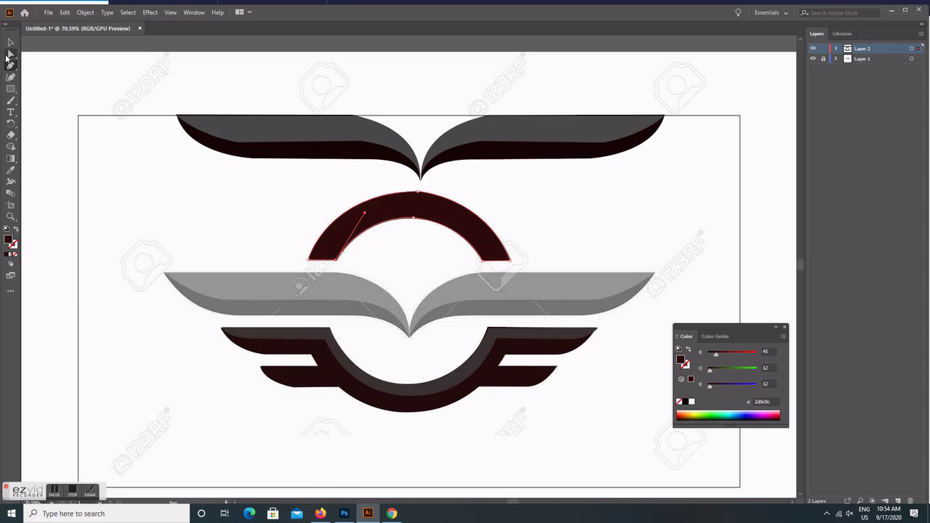
- Select the dark-red arc and try moving it down, then undo the move
{"action": "left_click", "coordinate": [11, 42]}
{"action": "left_click", "coordinate": [418, 215]}
{"action": "left_click_drag", "start_coordinate": [418, 215], "coordinate": [423, 261]}
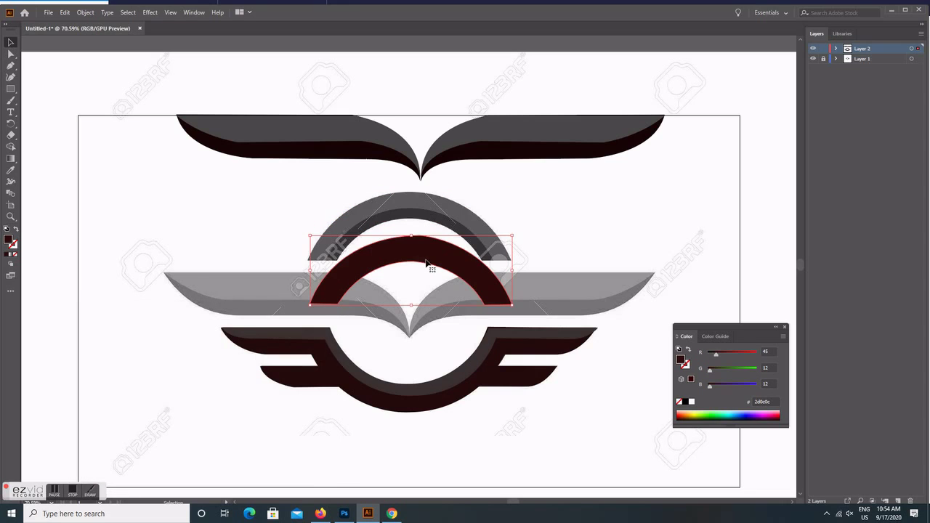
{"action": "key", "text": "ctrl+z"}
- Move the dark-red arc aside and Pen-trace the inner arc band with no fill
{"action": "key", "text": "a"}
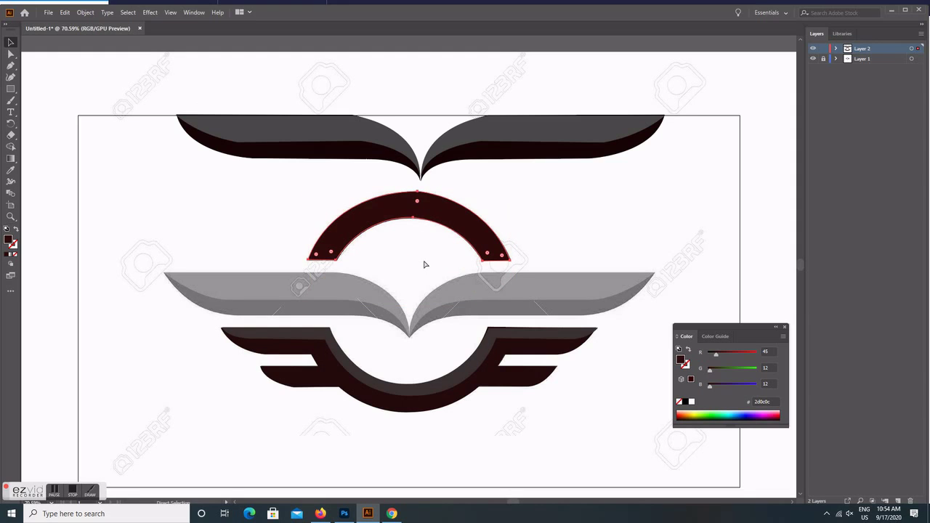
{"action": "mouse_move", "coordinate": [425, 265]}
{"action": "left_mouse_down"}
{"action": "mouse_move", "coordinate": [445, 214]}
{"action": "mouse_move", "coordinate": [441, 274]}
{"action": "mouse_move", "coordinate": [186, 182]}
{"action": "left_mouse_up"}
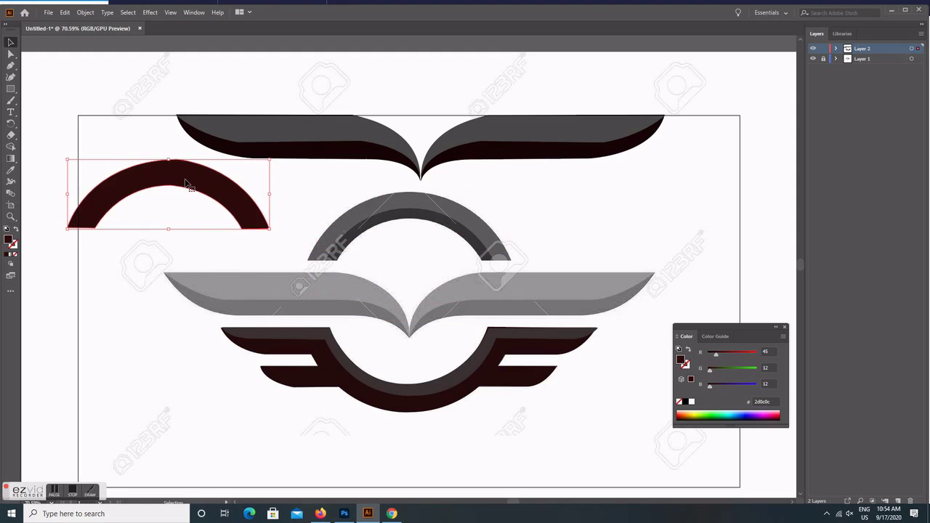
{"action": "key", "text": "p"}
{"action": "left_click", "coordinate": [338, 264], "text": "ctrl"}
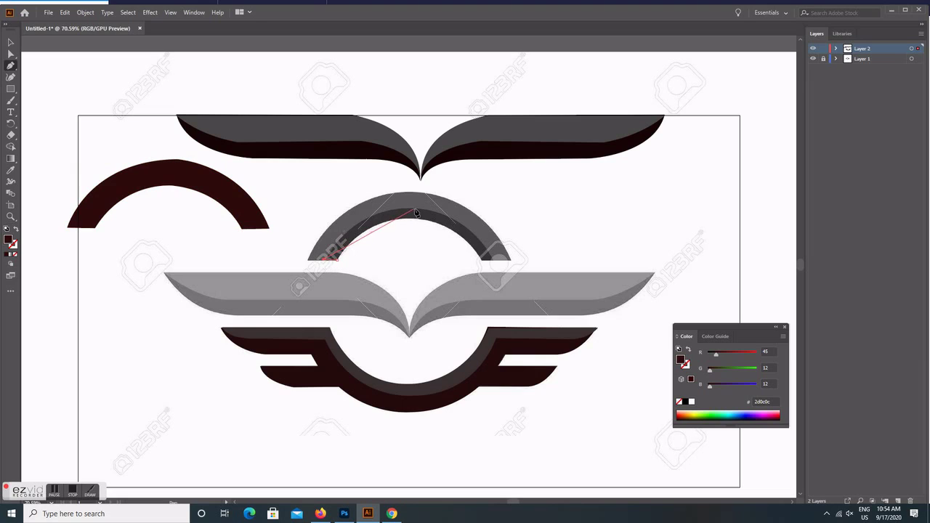
{"action": "left_click_drag", "start_coordinate": [412, 212], "coordinate": [474, 214]}
{"action": "left_click", "coordinate": [412, 211]}
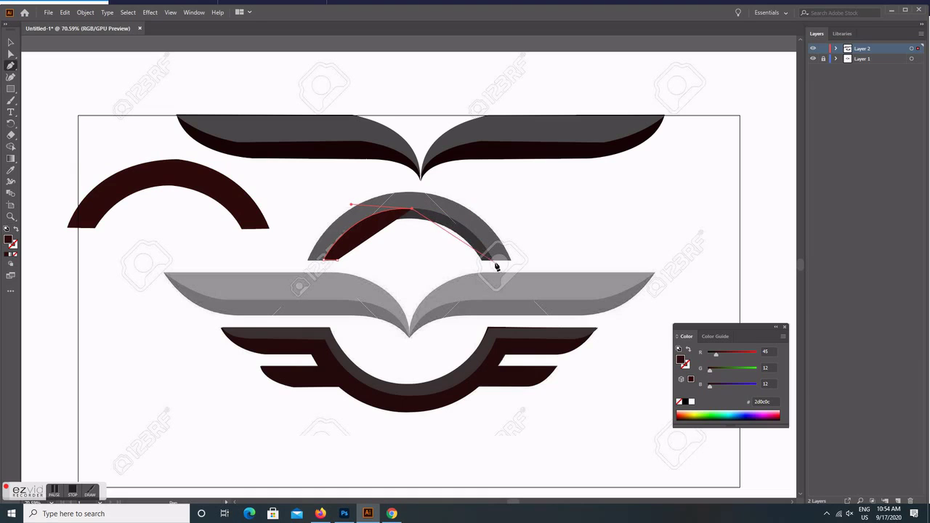
{"action": "left_click_drag", "start_coordinate": [493, 262], "coordinate": [522, 314]}
{"action": "left_click", "coordinate": [493, 261]}
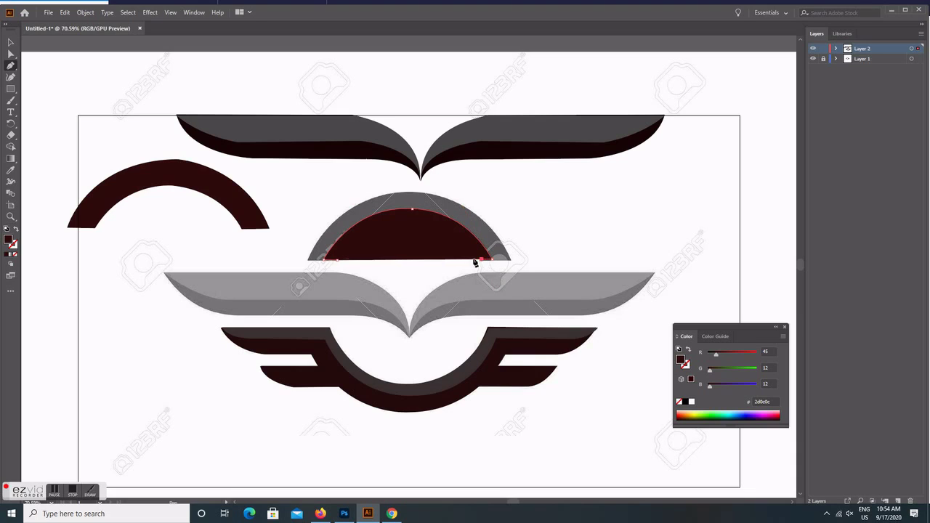
{"action": "left_click", "coordinate": [15, 255]}
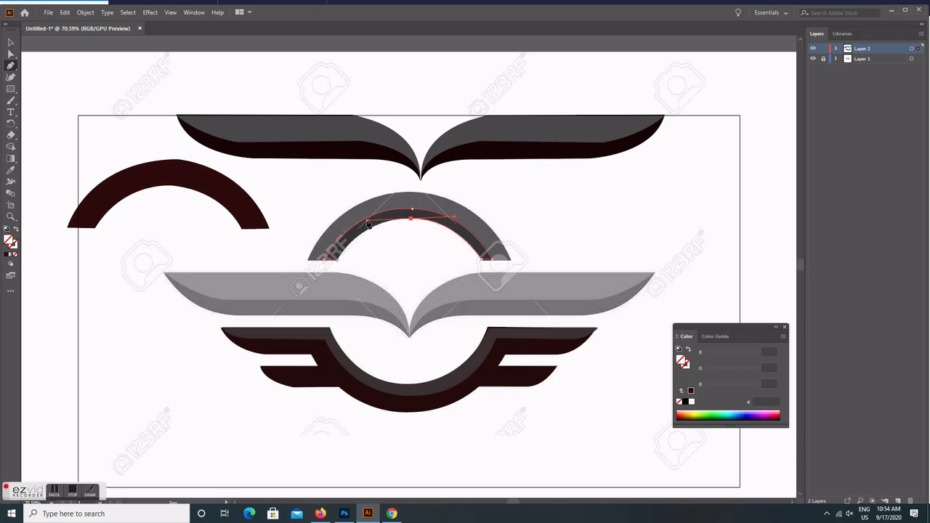
{"action": "mouse_move", "coordinate": [411, 218]}
{"action": "left_mouse_down"}
{"action": "mouse_move", "coordinate": [371, 240]}
{"action": "mouse_move", "coordinate": [309, 304]}
{"action": "mouse_move", "coordinate": [317, 289]}
{"action": "left_mouse_up"}
- Fill the inner band with #303030 and drag the dark-red arc back onto it
{"action": "double_click", "coordinate": [11, 242]}
{"action": "type", "text": "303030"}
{"action": "left_click", "coordinate": [305, 339]}
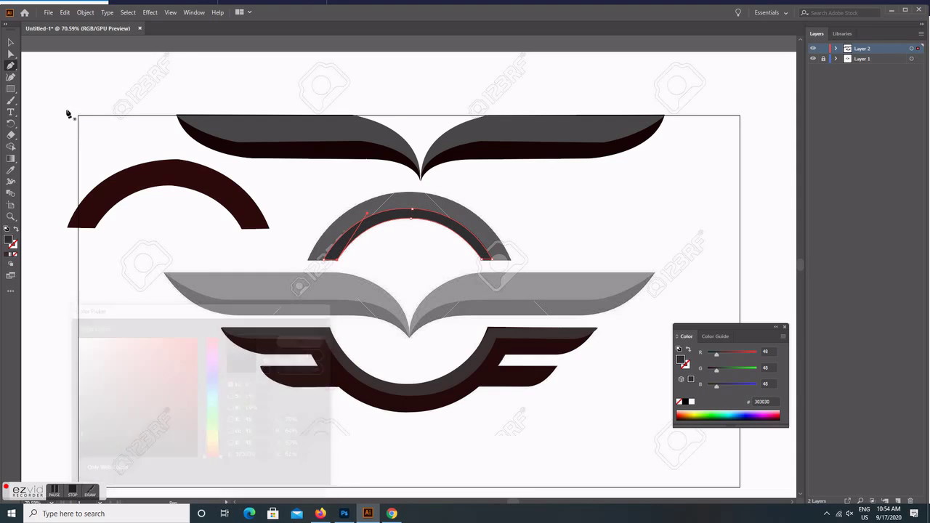
{"action": "key", "text": "v"}
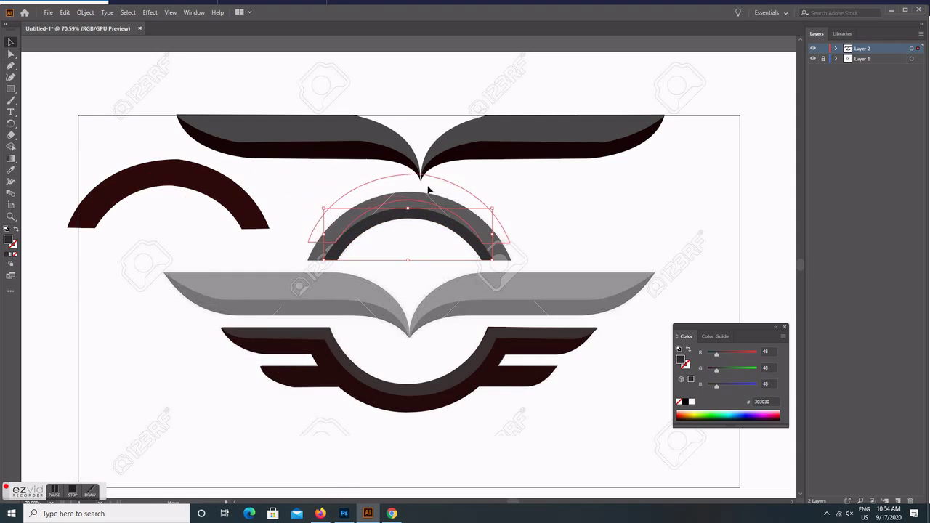
{"action": "left_click_drag", "start_coordinate": [429, 190], "coordinate": [431, 209]}
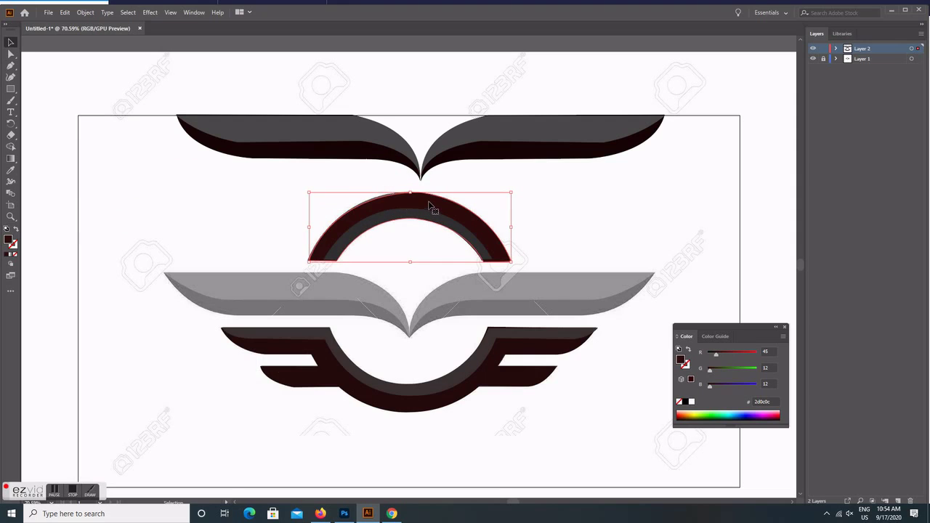
- Move both top wing halves down over the grey wing, then briefly hide and restore the reference layer
{"action": "left_click", "coordinate": [363, 151]}
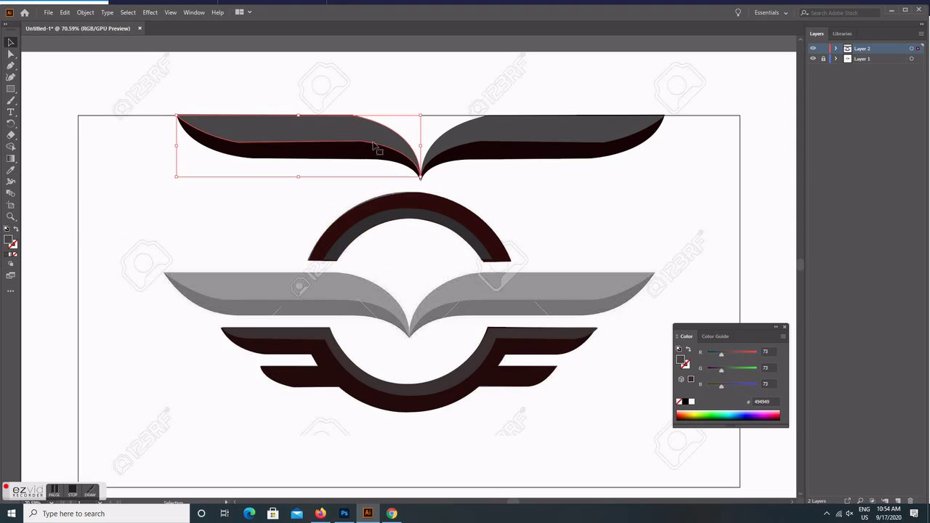
{"action": "left_click", "coordinate": [431, 154], "text": "shift"}
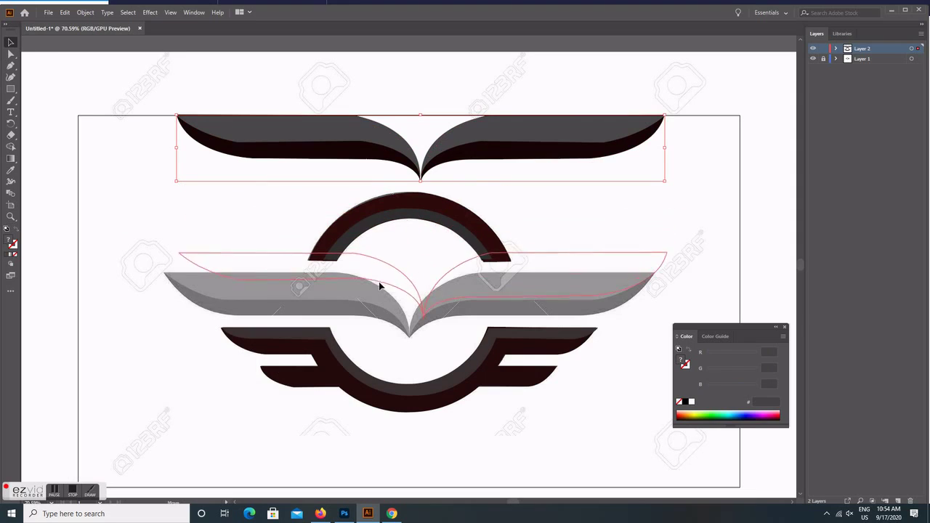
{"action": "left_click_drag", "start_coordinate": [389, 229], "coordinate": [368, 305]}
{"action": "left_click", "coordinate": [131, 217]}
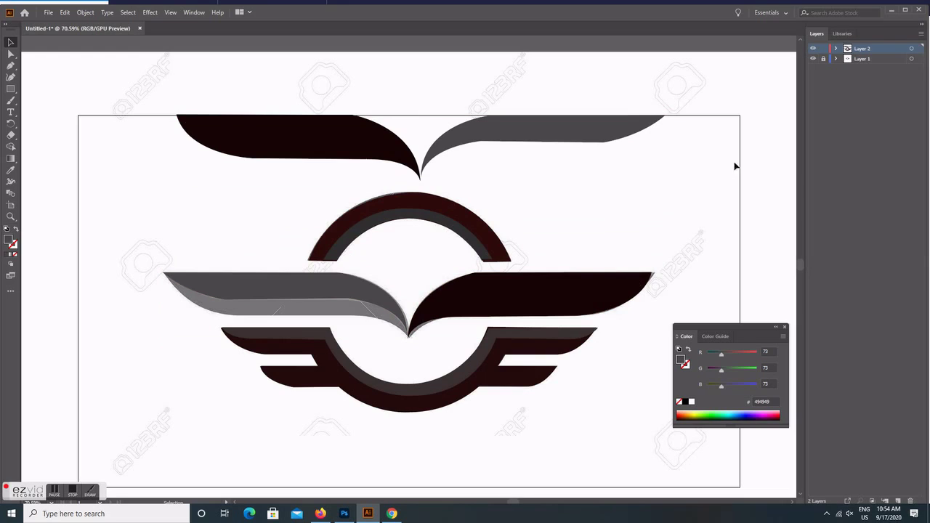
{"action": "left_click", "coordinate": [813, 58]}
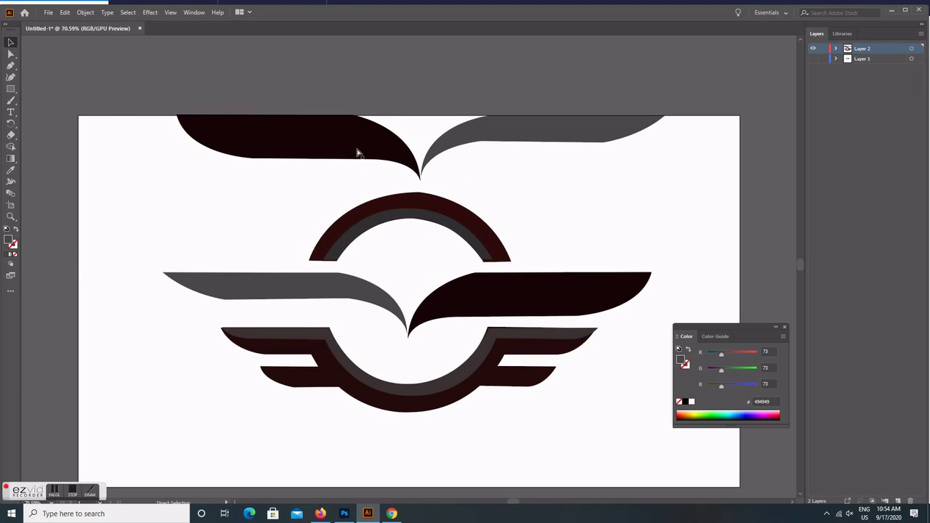
{"action": "key", "text": "ctrl+z"}
{"action": "key", "text": "ctrl+z"}
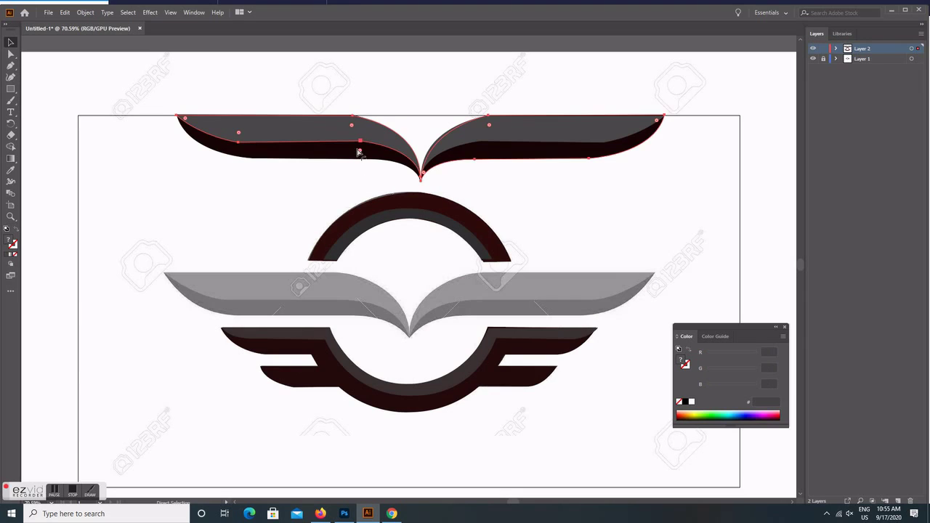
- Reselect only the top wing pair and place it over the grey middle wings
{"action": "left_click_drag", "start_coordinate": [116, 83], "coordinate": [679, 199]}
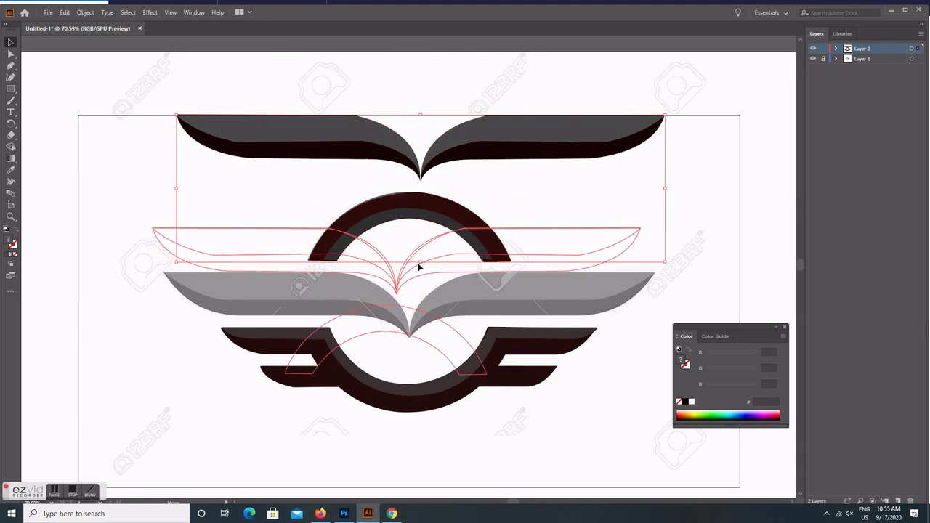
{"action": "left_click_drag", "start_coordinate": [442, 154], "coordinate": [421, 249]}
{"action": "key", "text": "ctrl+z"}
{"action": "left_click", "coordinate": [392, 177]}
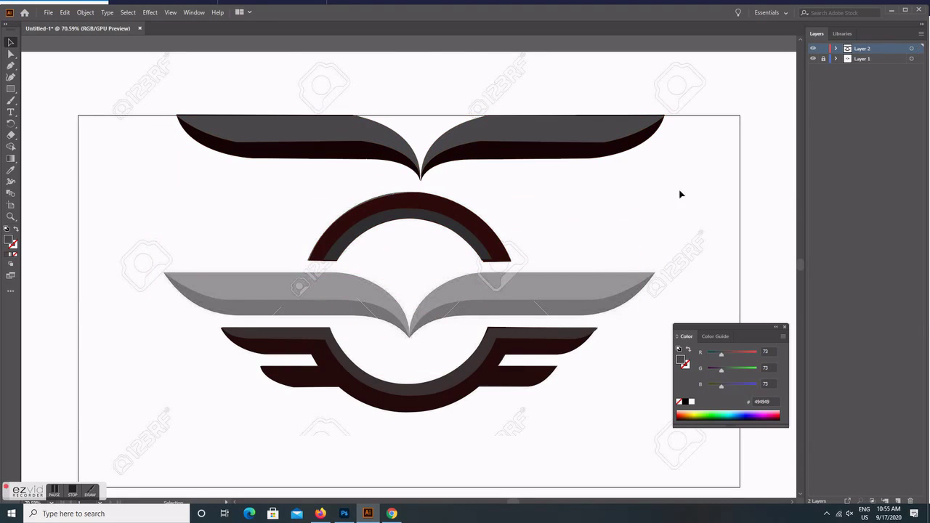
{"action": "left_click_drag", "start_coordinate": [678, 193], "coordinate": [128, 65]}
{"action": "left_click_drag", "start_coordinate": [468, 156], "coordinate": [464, 309]}
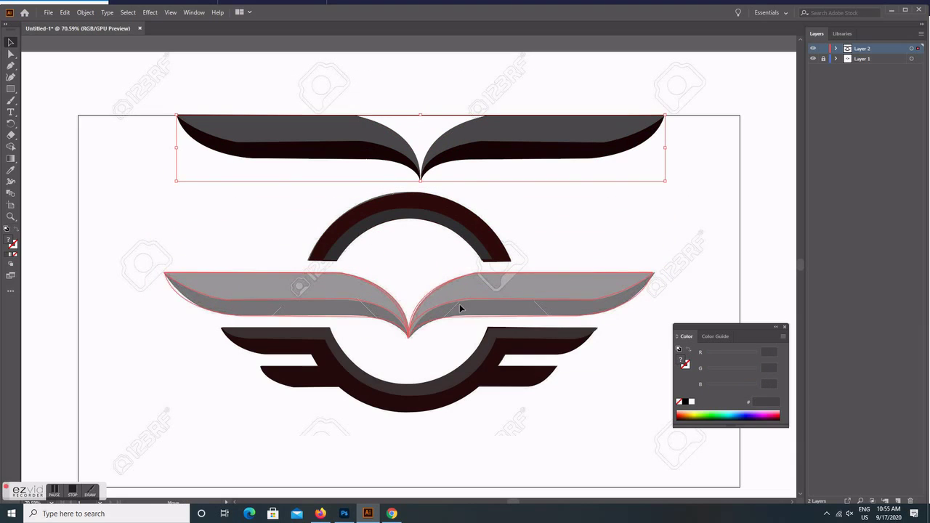
{"action": "left_click_drag", "start_coordinate": [463, 309], "coordinate": [466, 299]}
{"action": "left_click", "coordinate": [551, 170]}
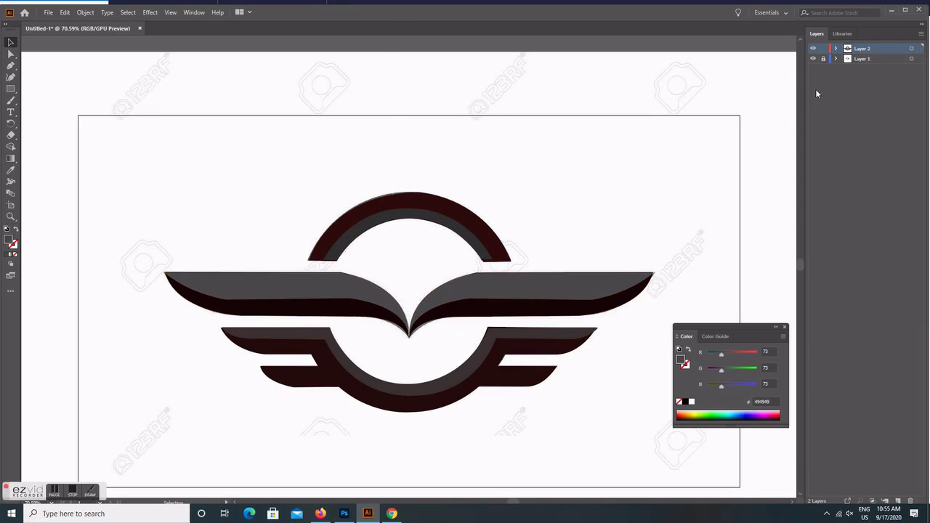
- Hide the reference layer, then select the whole logo and shrink it
{"action": "left_click", "coordinate": [814, 59]}
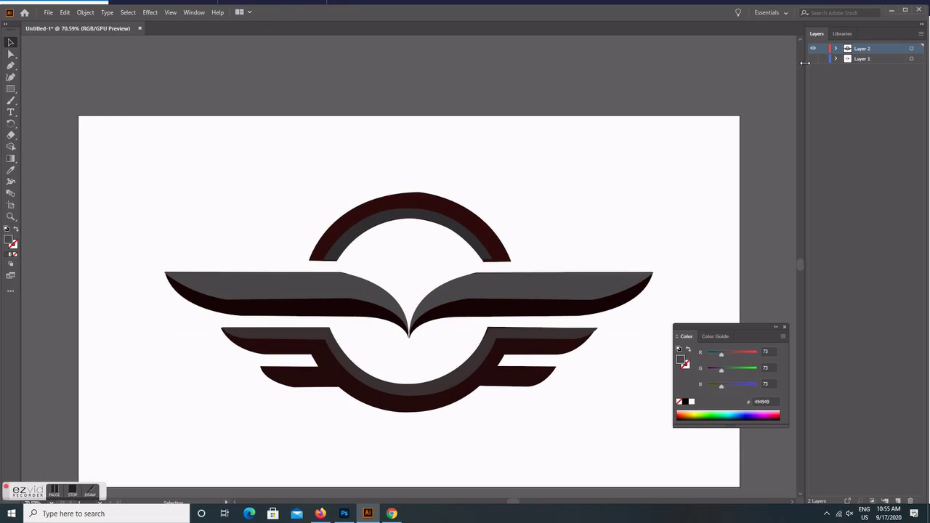
{"action": "mouse_move", "coordinate": [114, 177]}
{"action": "left_mouse_down"}
{"action": "mouse_move", "coordinate": [644, 440]}
{"action": "mouse_move", "coordinate": [557, 369]}
{"action": "left_mouse_up"}
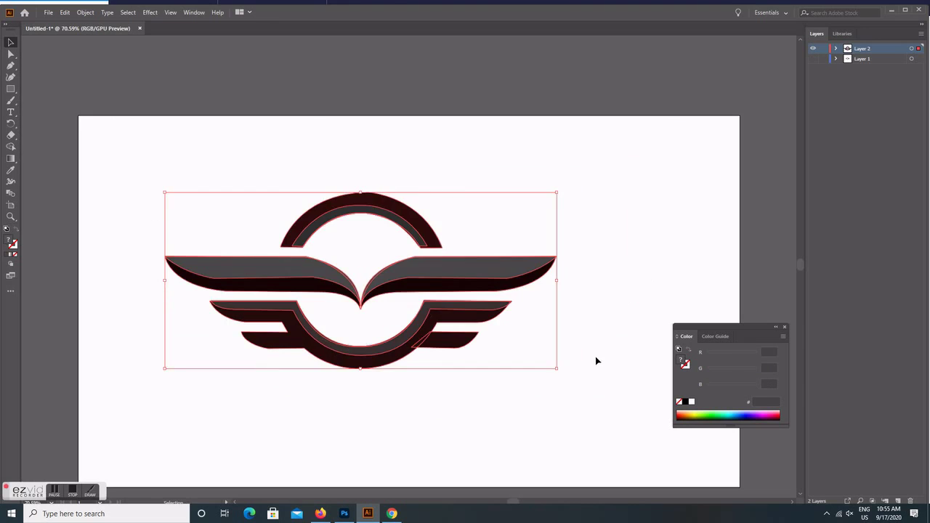
{"action": "left_click", "coordinate": [595, 356]}
{"action": "left_click_drag", "start_coordinate": [124, 163], "coordinate": [548, 384]}
{"action": "left_click_drag", "start_coordinate": [556, 369], "coordinate": [288, 248]}
{"action": "left_click", "coordinate": [311, 255]}
{"action": "left_click_drag", "start_coordinate": [129, 157], "coordinate": [342, 272]}
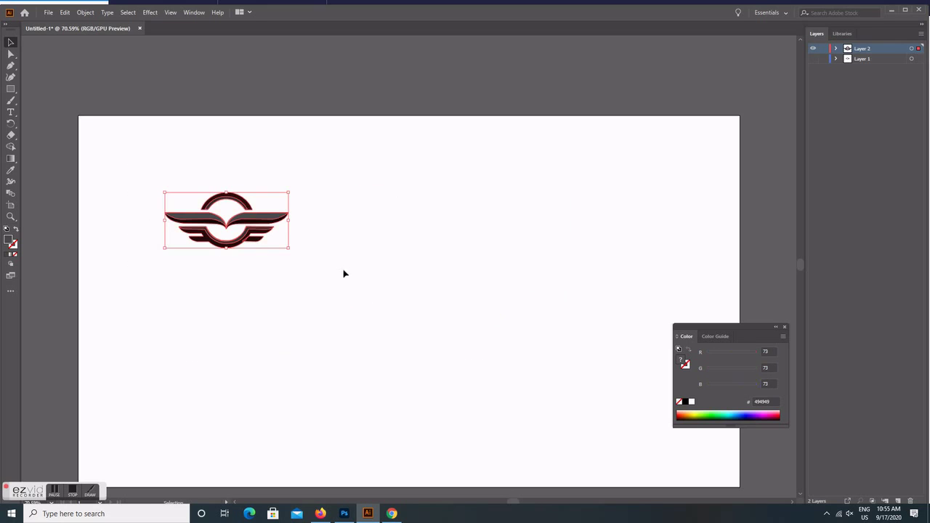
- Copy and paste the logo, enlarging the copy in the page centre
{"action": "key", "text": "ctrl+c"}
{"action": "key", "text": "ctrl+v"}
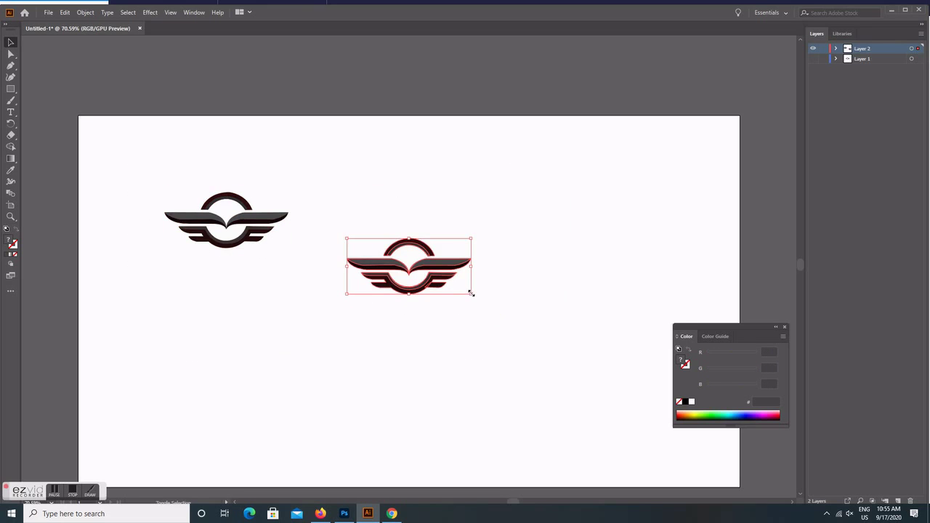
{"action": "left_click_drag", "start_coordinate": [470, 293], "coordinate": [684, 389]}
{"action": "left_click_drag", "start_coordinate": [602, 327], "coordinate": [505, 334]}
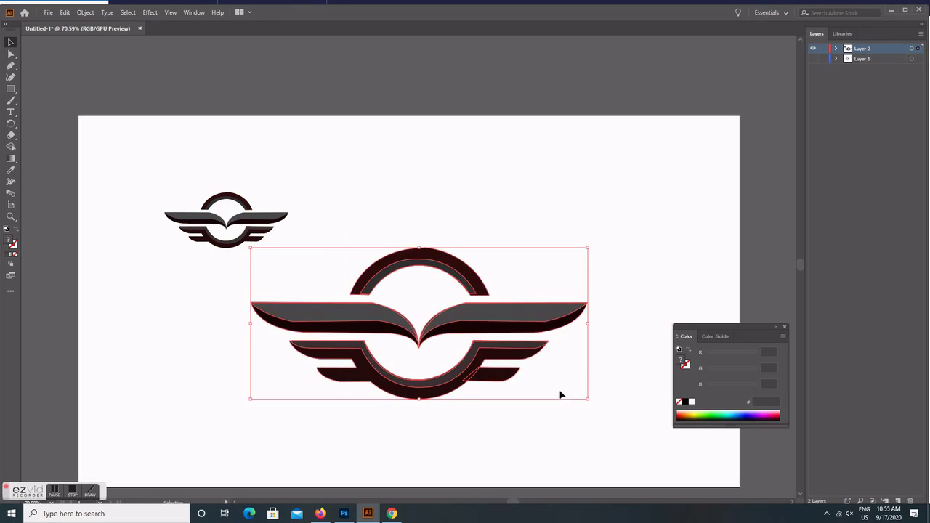
{"action": "left_click_drag", "start_coordinate": [588, 396], "coordinate": [611, 410]}
{"action": "left_click", "coordinate": [631, 239]}
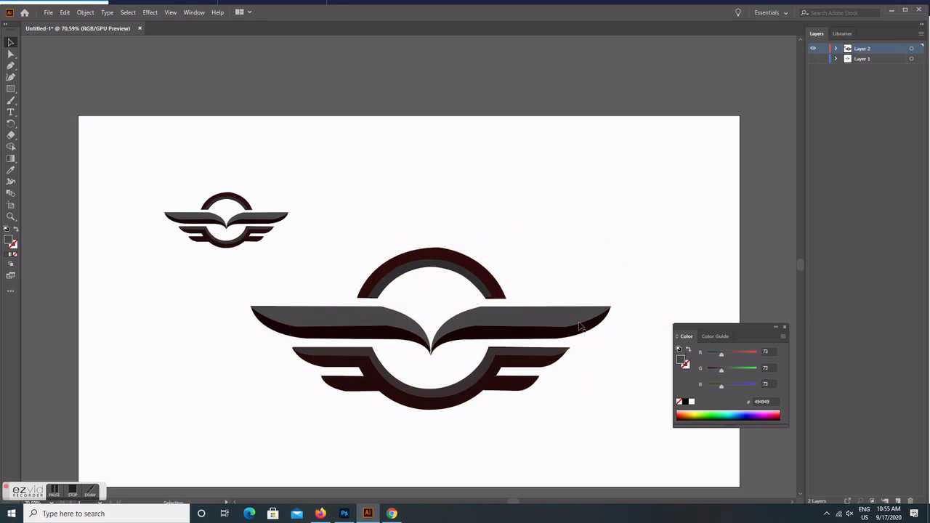
- Fill the copy's right upper wing with red #aa1313
{"action": "left_click", "coordinate": [573, 322]}
{"action": "double_click", "coordinate": [6, 240]}
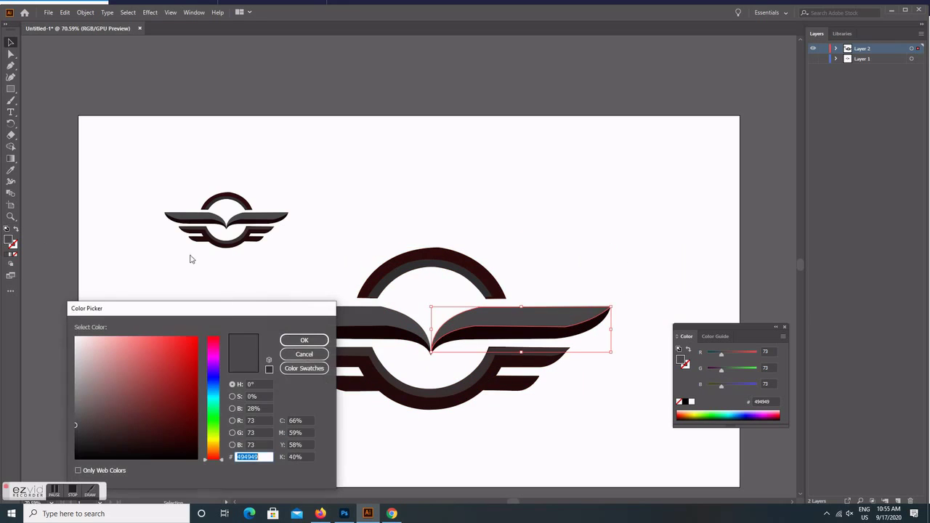
{"action": "left_click_drag", "start_coordinate": [215, 313], "coordinate": [256, 245]}
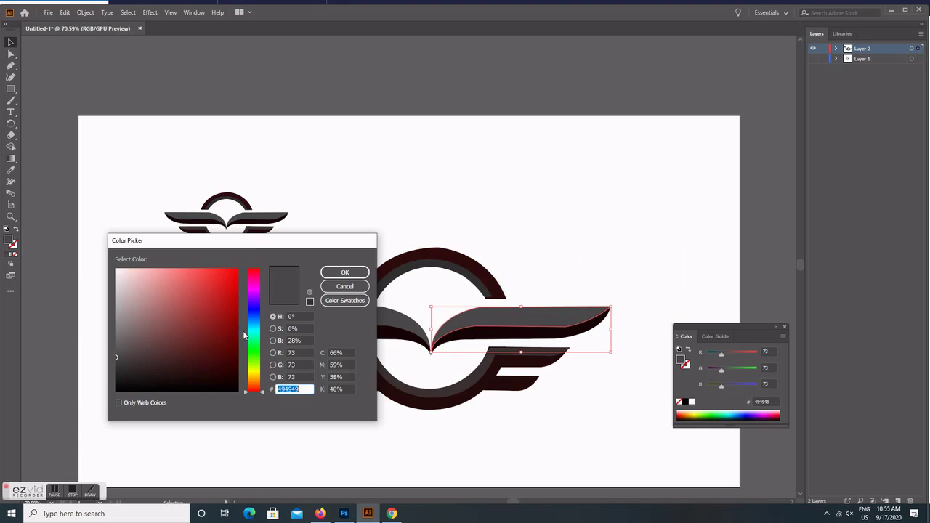
{"action": "left_click", "coordinate": [225, 309]}
{"action": "left_click", "coordinate": [340, 272]}
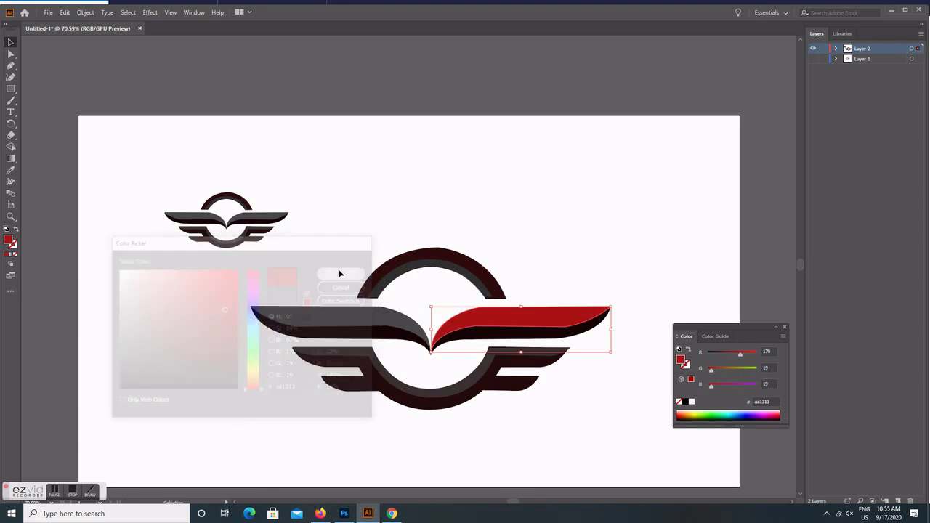
- Eyedropper the right wing's red onto the left upper wing
{"action": "left_click", "coordinate": [386, 336]}
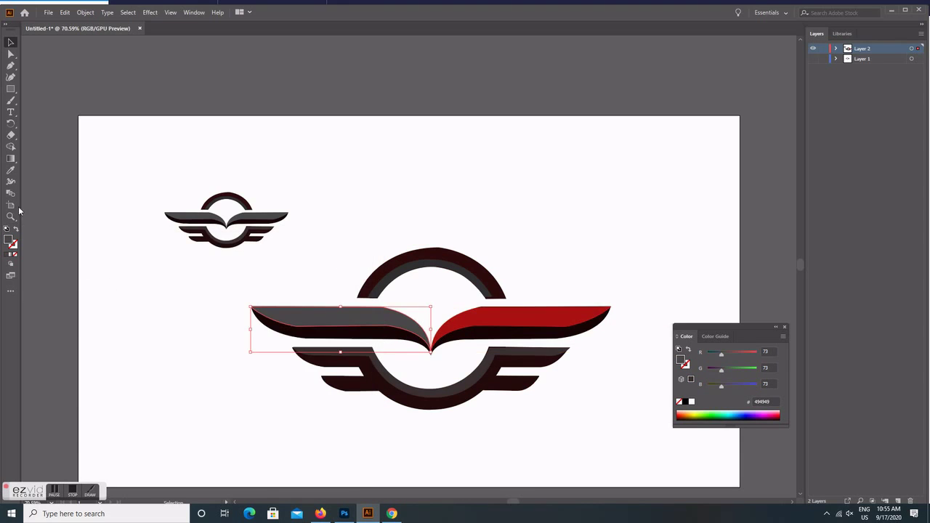
{"action": "left_click", "coordinate": [11, 169]}
{"action": "left_click", "coordinate": [493, 306]}
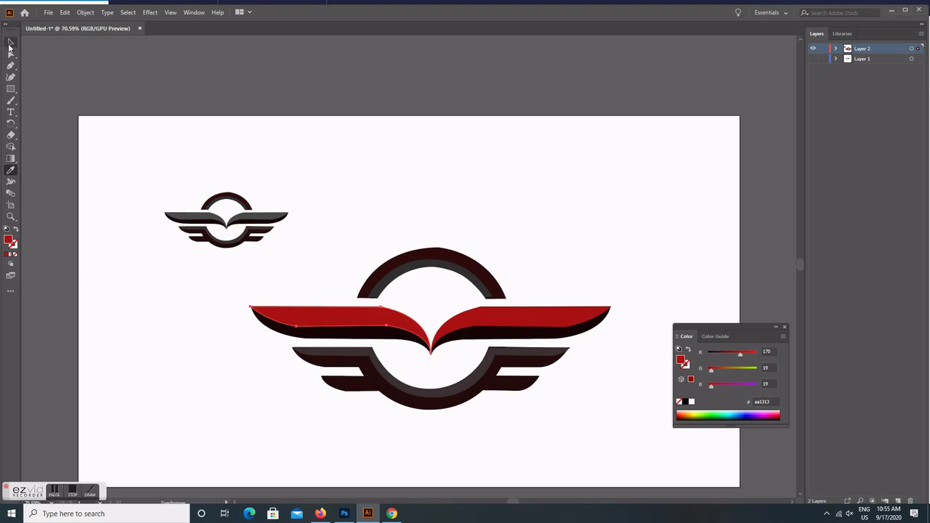
{"action": "left_click", "coordinate": [11, 43]}
{"action": "left_click", "coordinate": [340, 301]}
- Fill the top arc bright yellow and its inner band orange
{"action": "left_click", "coordinate": [414, 256]}
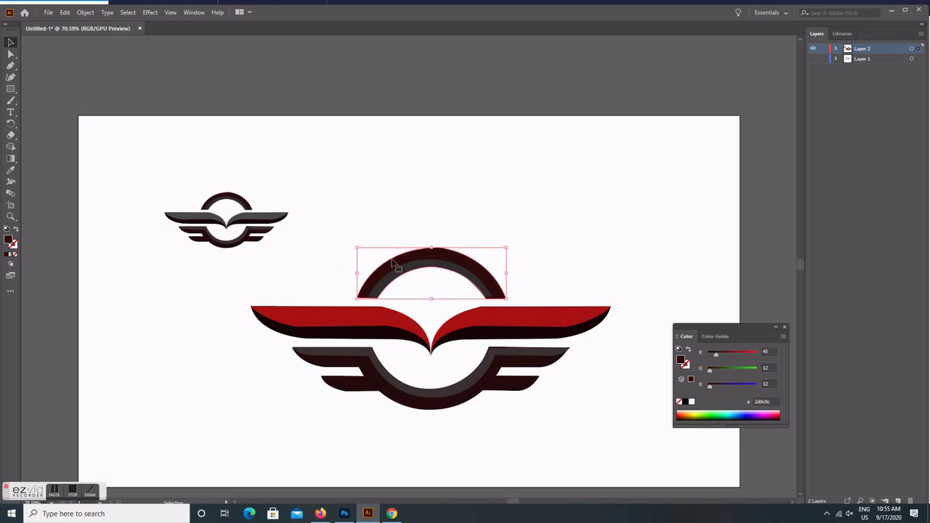
{"action": "double_click", "coordinate": [8, 242]}
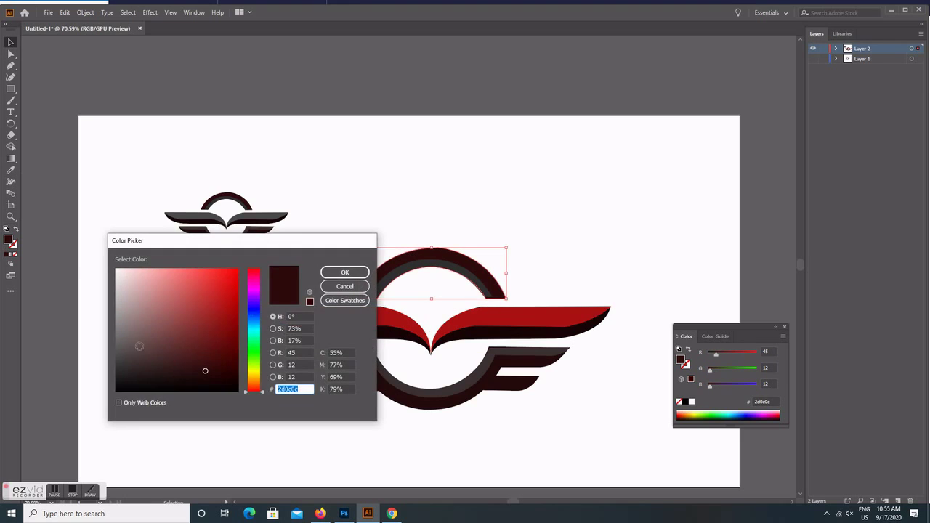
{"action": "left_click", "coordinate": [254, 376]}
{"action": "left_click", "coordinate": [231, 270]}
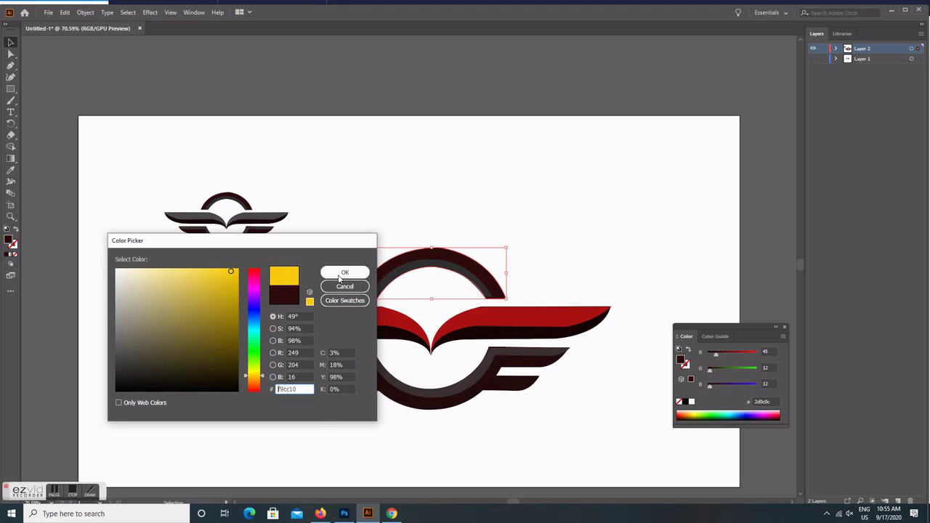
{"action": "left_click", "coordinate": [345, 272]}
{"action": "left_click", "coordinate": [410, 266]}
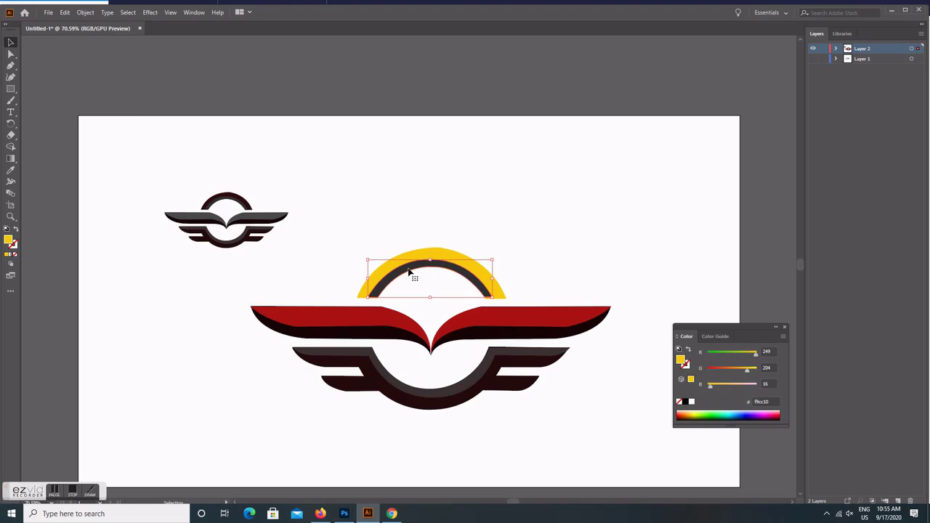
{"action": "double_click", "coordinate": [11, 242]}
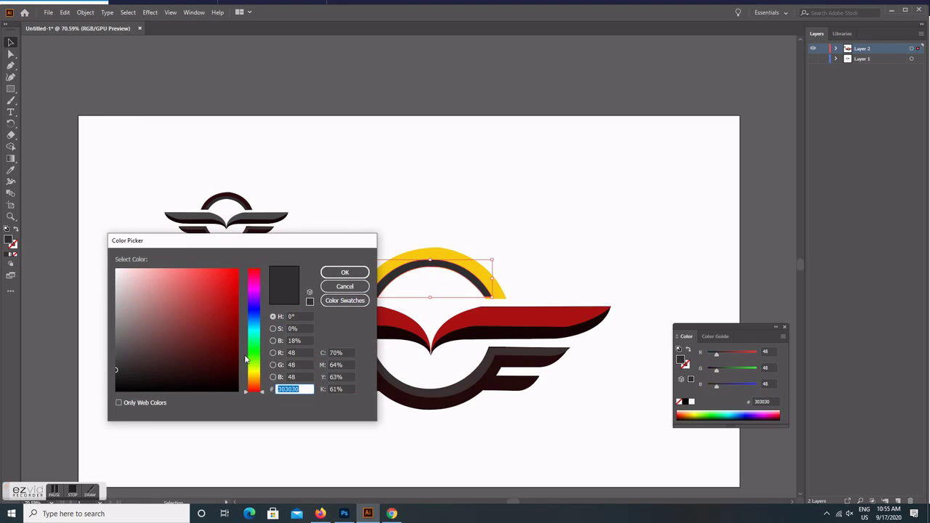
{"action": "left_click", "coordinate": [252, 381]}
{"action": "left_click", "coordinate": [229, 278]}
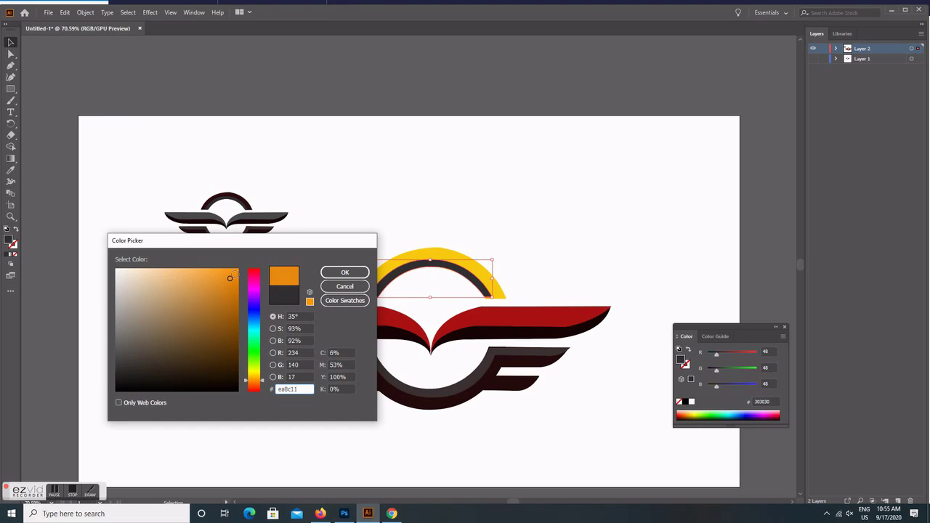
{"action": "left_click", "coordinate": [345, 272]}
{"action": "left_click", "coordinate": [348, 188]}
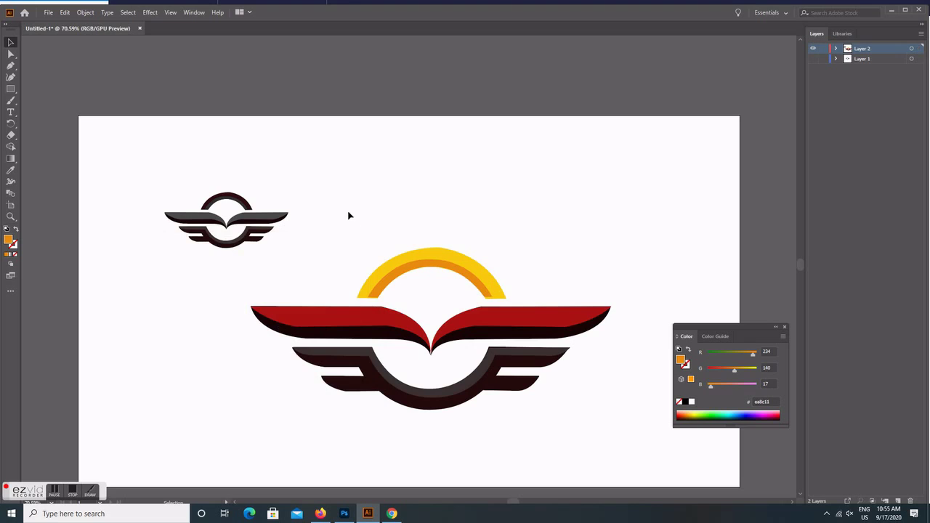
- Recolour the outer arc dark grey, settling on #444343
{"action": "left_click", "coordinate": [426, 256]}
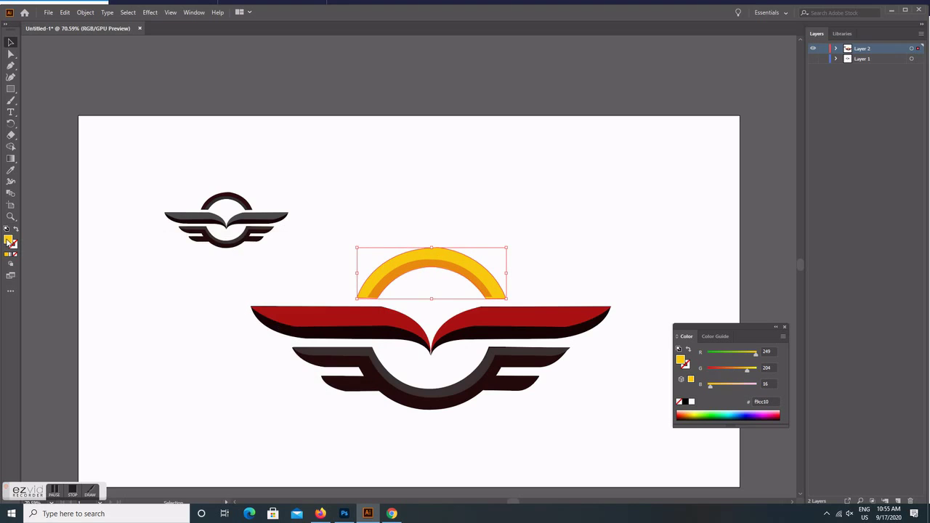
{"action": "double_click", "coordinate": [9, 241]}
{"action": "type", "text": "494846"}
{"action": "left_click", "coordinate": [337, 271]}
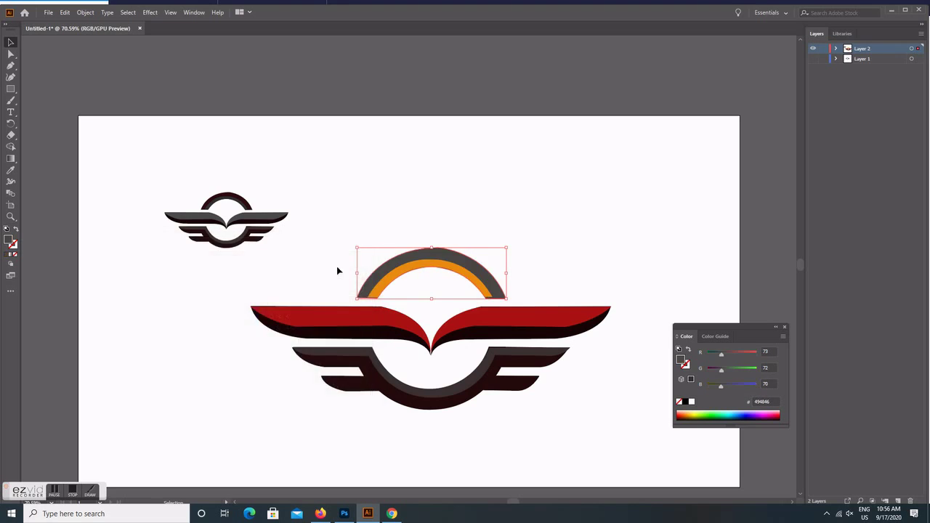
{"action": "double_click", "coordinate": [9, 240]}
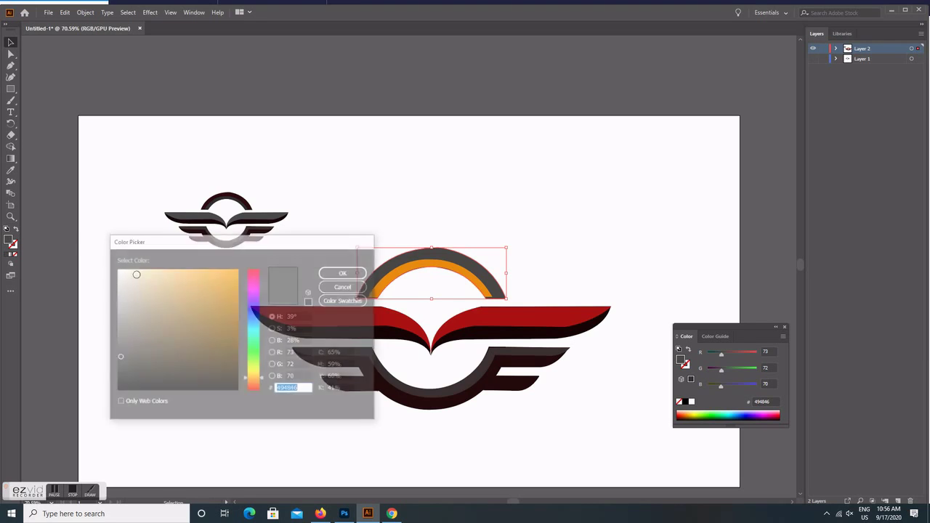
{"action": "type", "text": "444343"}
{"action": "key", "text": "Return"}
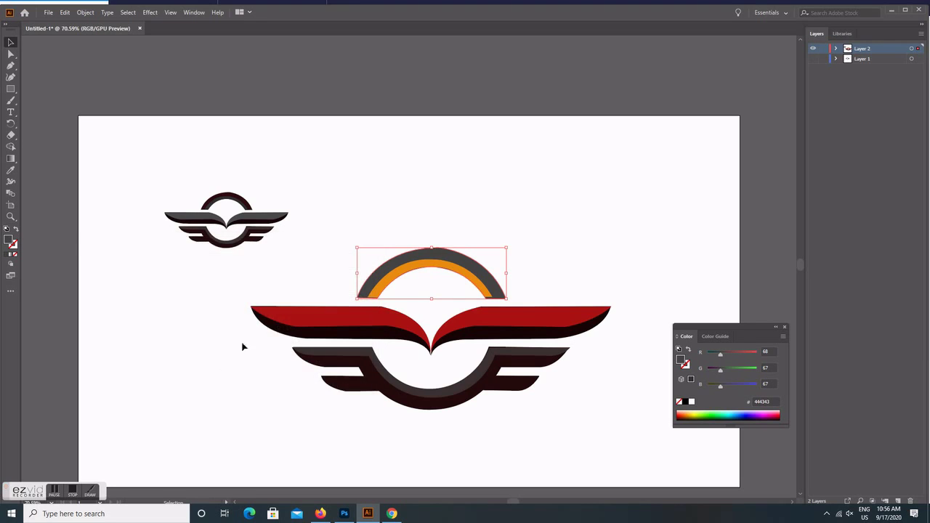
- Fill the inner arc band with near-black #110d09
{"action": "left_click", "coordinate": [408, 275]}
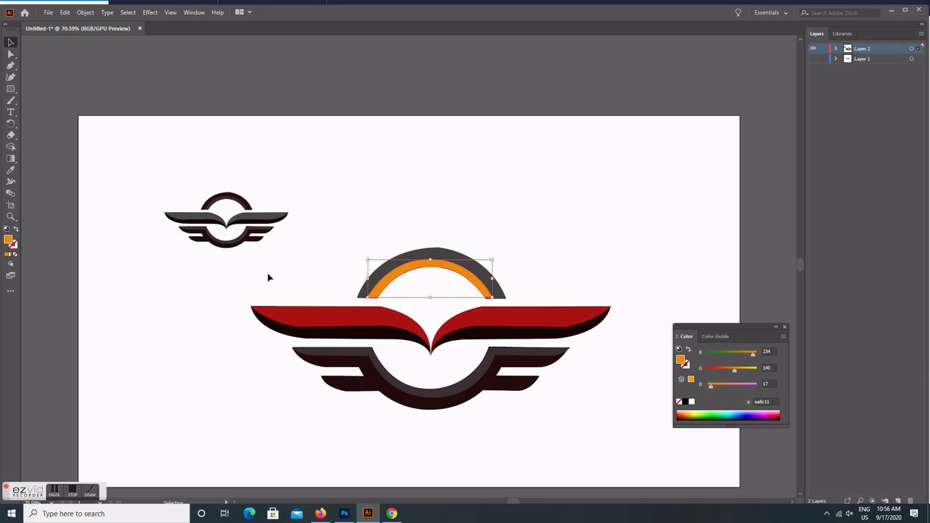
{"action": "double_click", "coordinate": [8, 240]}
{"action": "type", "text": "110d09"}
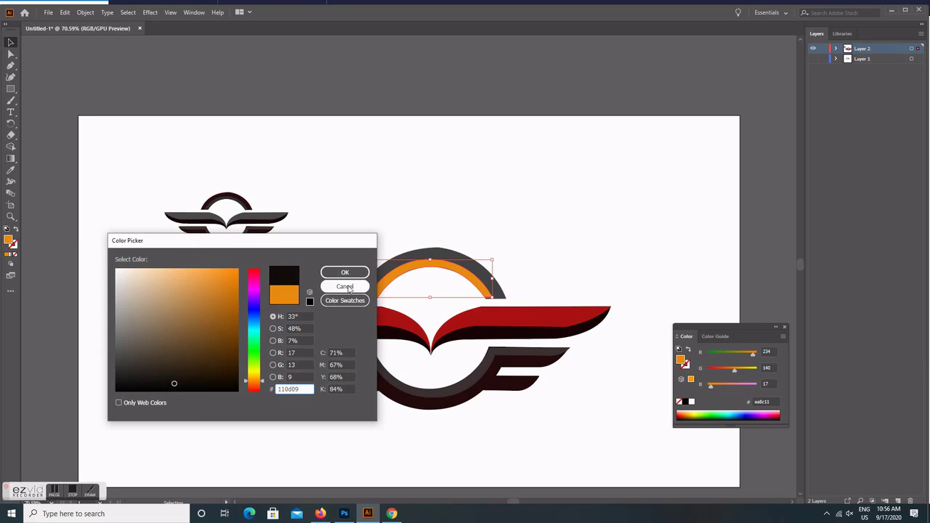
{"action": "key", "text": "Tab"}
{"action": "key", "text": "Return"}
{"action": "left_click", "coordinate": [332, 200]}
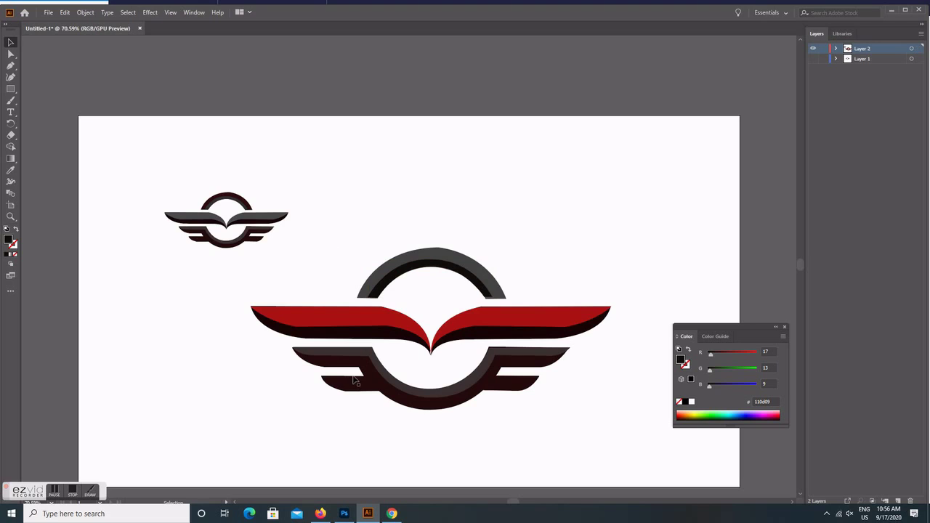
- Fill the lower swoosh with dark red #870f0f, then select the upper-right red wing
{"action": "left_click", "coordinate": [356, 323]}
{"action": "left_click", "coordinate": [413, 395]}
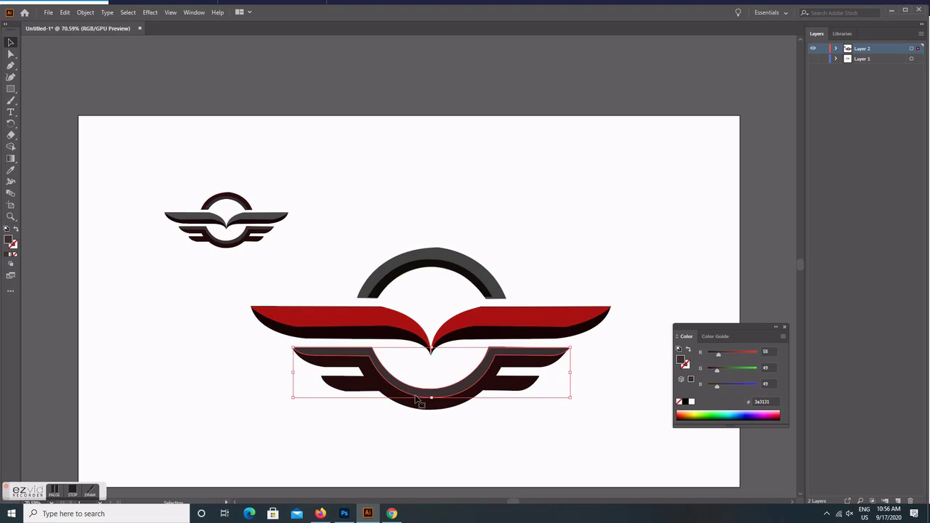
{"action": "double_click", "coordinate": [10, 240]}
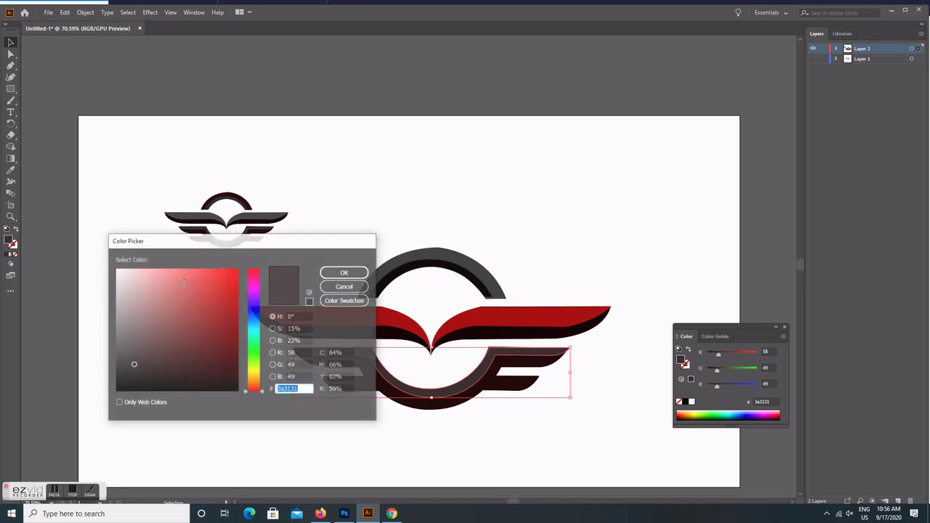
{"action": "type", "text": "870f0f"}
{"action": "left_click", "coordinate": [342, 273]}
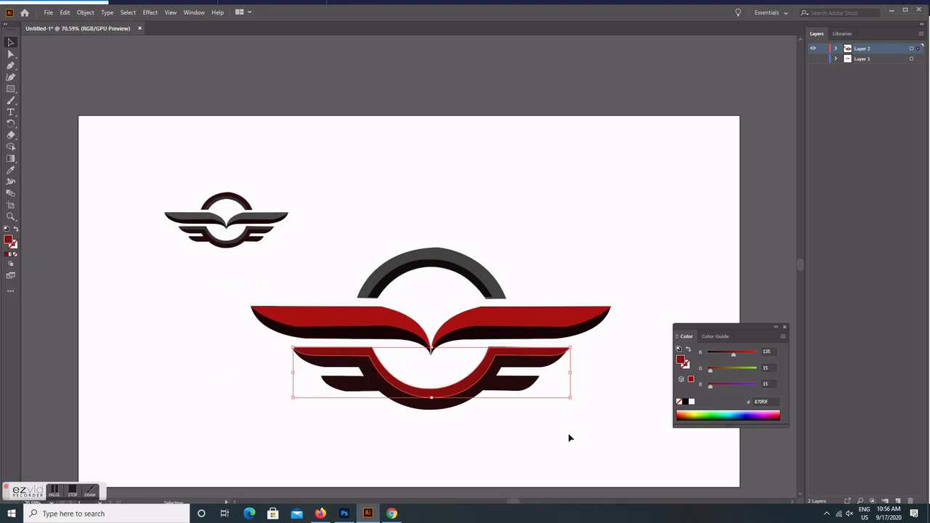
{"action": "left_click", "coordinate": [567, 444]}
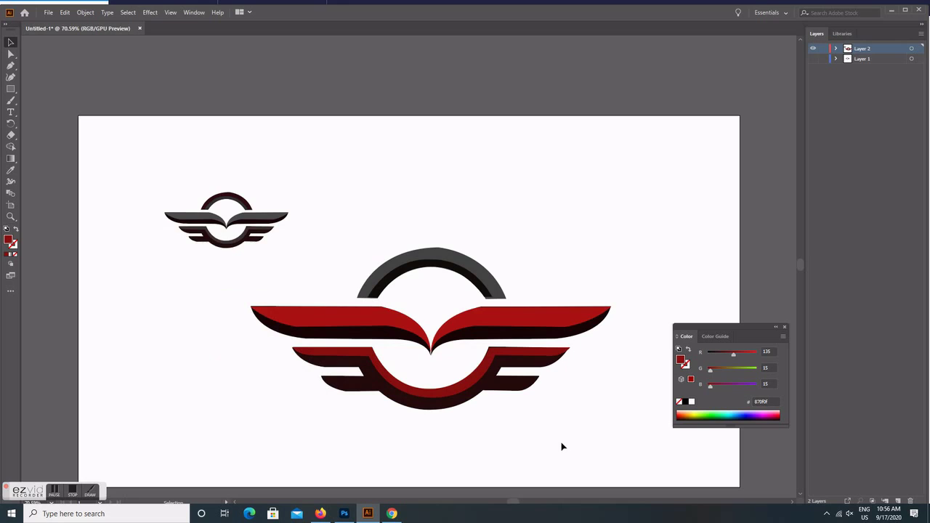
{"action": "left_click", "coordinate": [515, 322]}
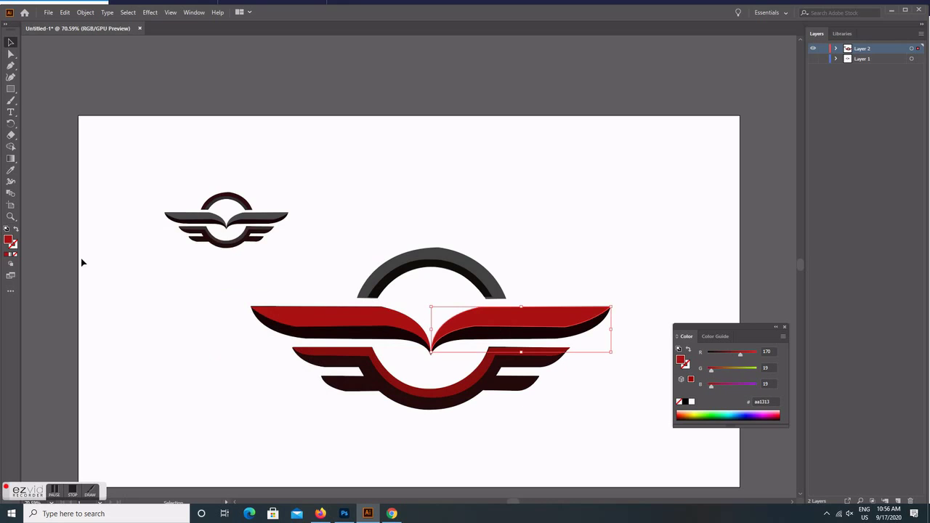
{"action": "left_click", "coordinate": [11, 158]}
- Apply a gradient to the right wing and set its end stop to orange-red
{"action": "double_click", "coordinate": [11, 159]}
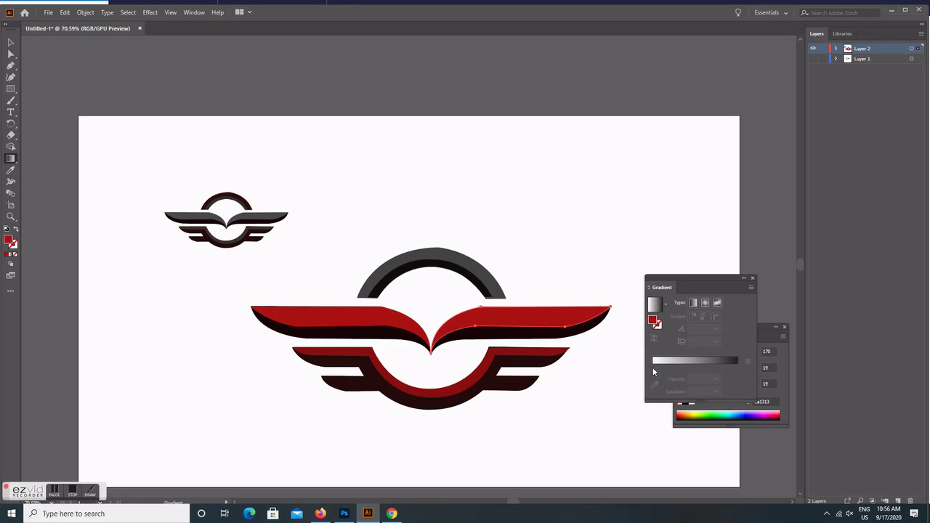
{"action": "left_click", "coordinate": [656, 370]}
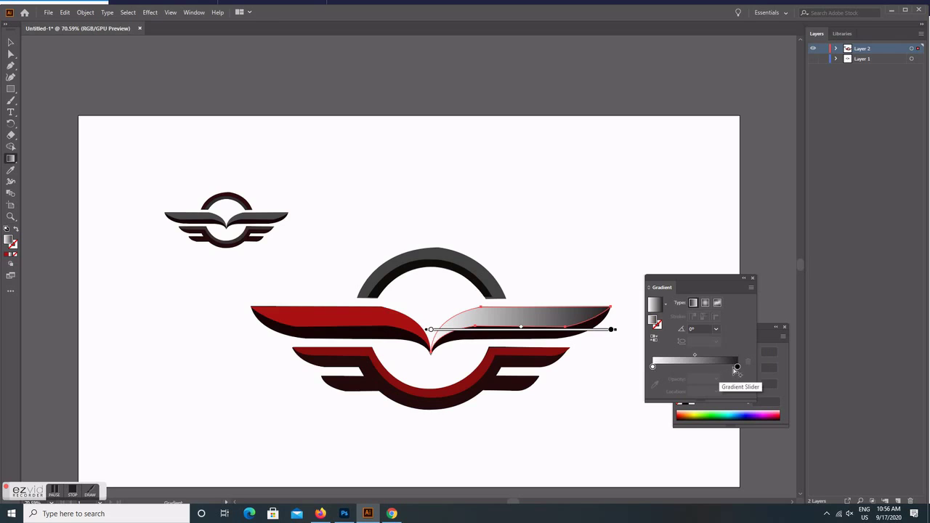
{"action": "left_click", "coordinate": [733, 371]}
{"action": "left_click", "coordinate": [655, 385]}
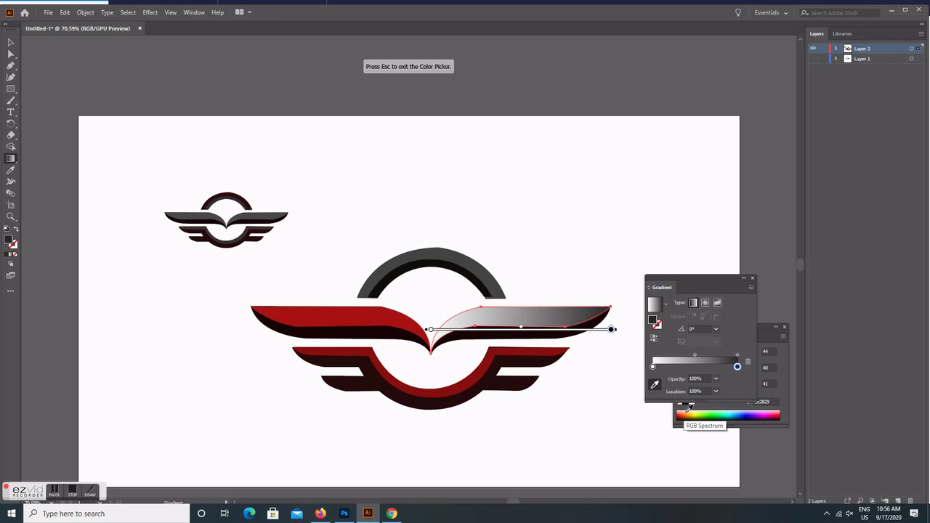
{"action": "left_click", "coordinate": [682, 417]}
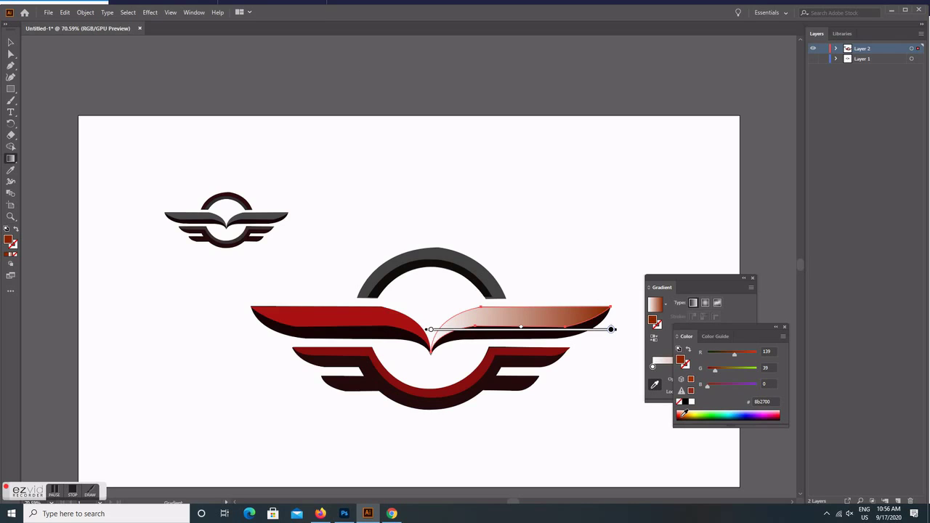
{"action": "left_click", "coordinate": [654, 386]}
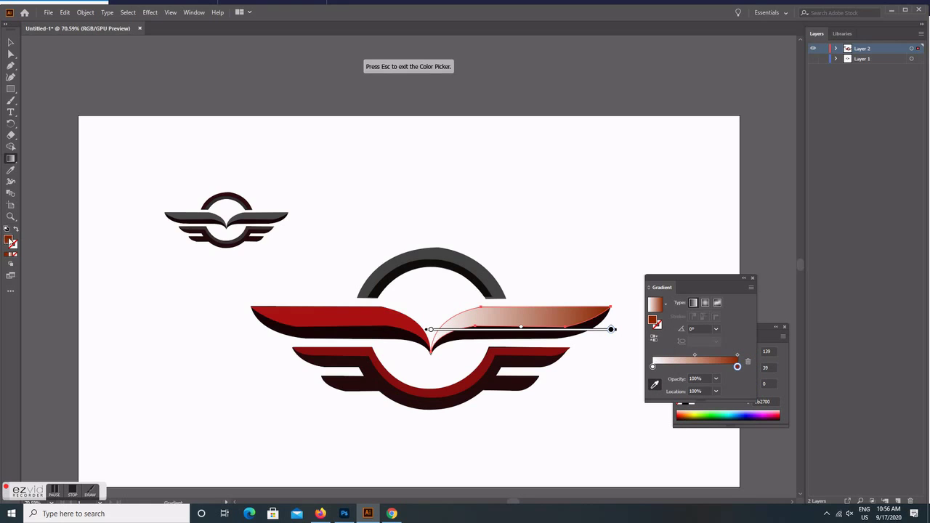
{"action": "double_click", "coordinate": [8, 241]}
{"action": "left_click", "coordinate": [225, 300]}
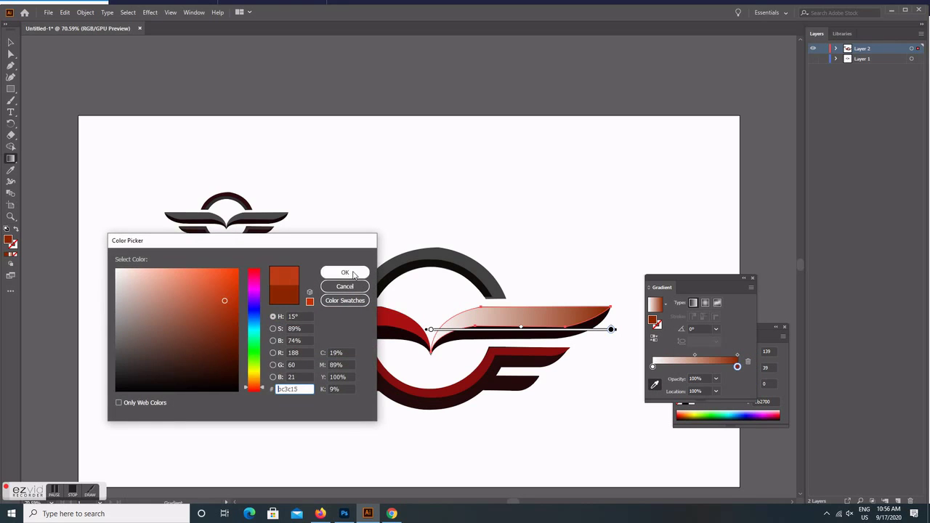
{"action": "left_click", "coordinate": [346, 273]}
- Set the right wing gradient's starting stop to bright yellow
{"action": "left_click", "coordinate": [11, 42]}
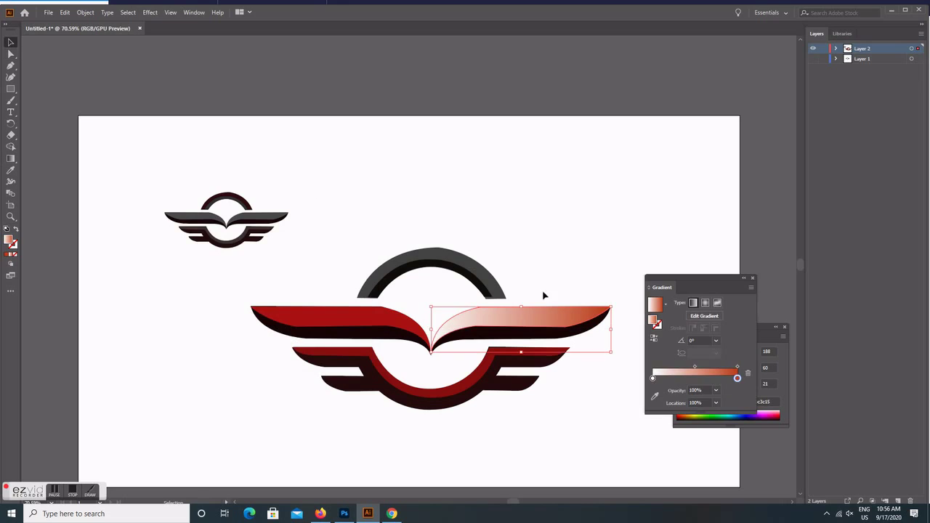
{"action": "left_click", "coordinate": [10, 158]}
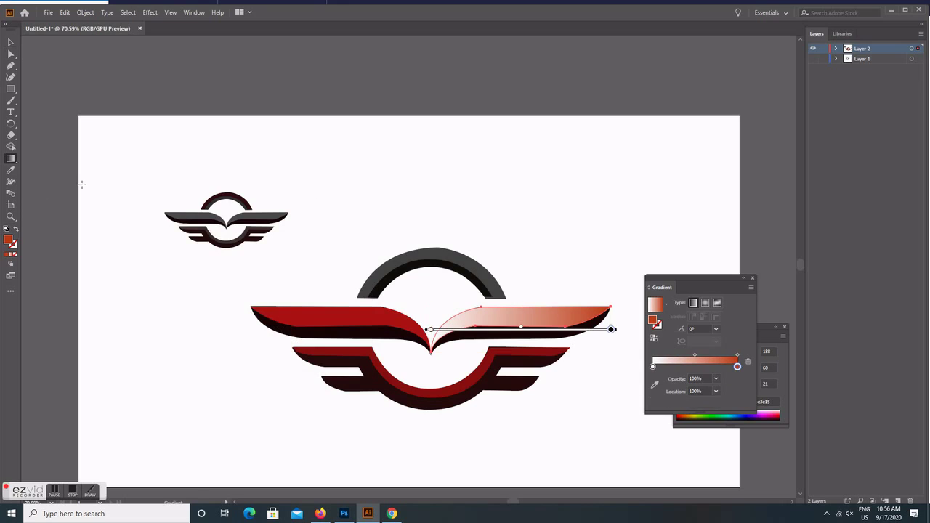
{"action": "left_click", "coordinate": [431, 329]}
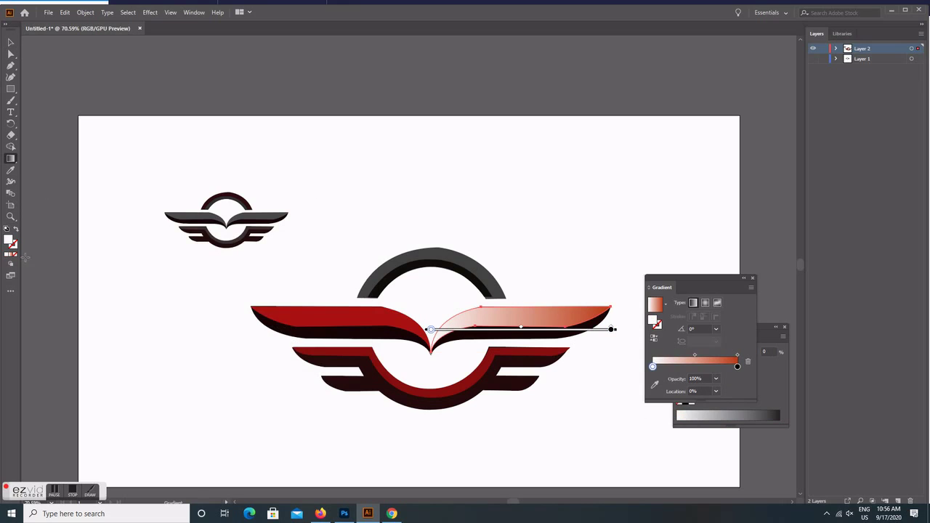
{"action": "double_click", "coordinate": [9, 242]}
{"action": "left_click", "coordinate": [225, 320]}
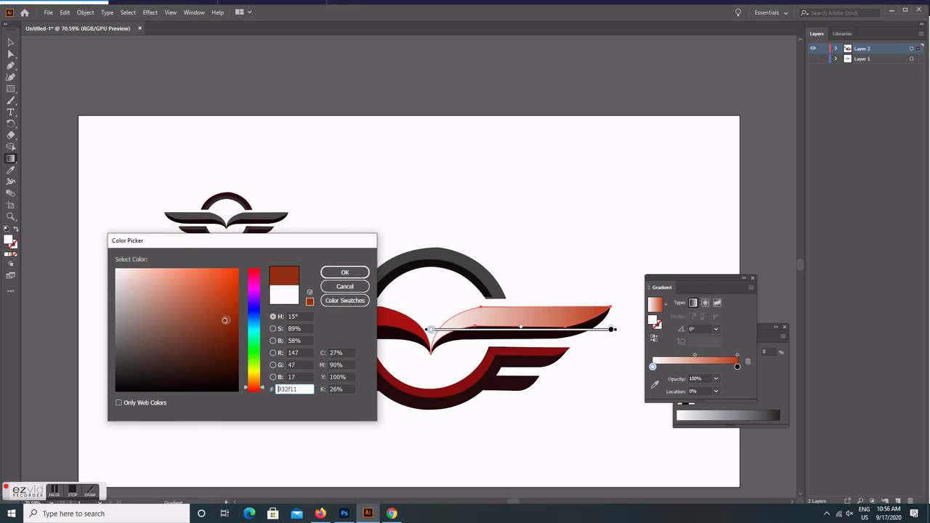
{"action": "left_click", "coordinate": [328, 272]}
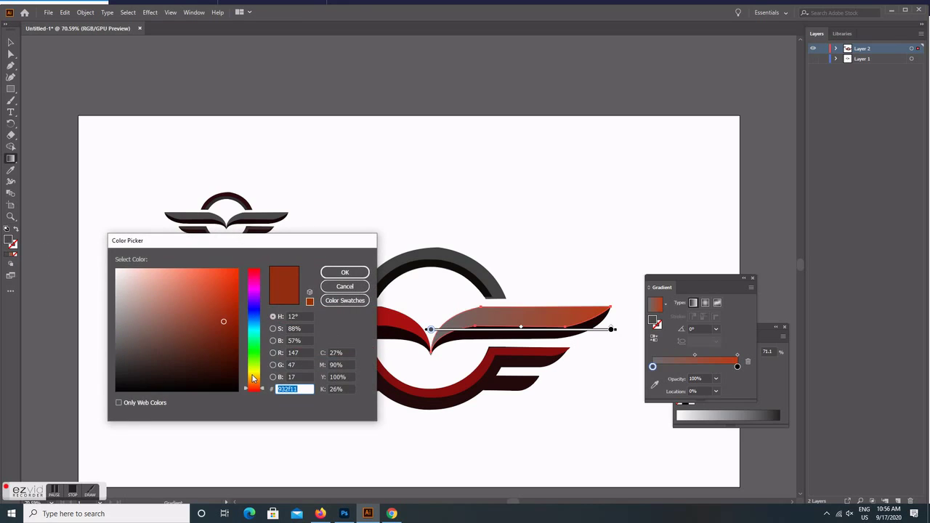
{"action": "left_click_drag", "start_coordinate": [253, 378], "coordinate": [253, 369]}
{"action": "left_click", "coordinate": [330, 271]}
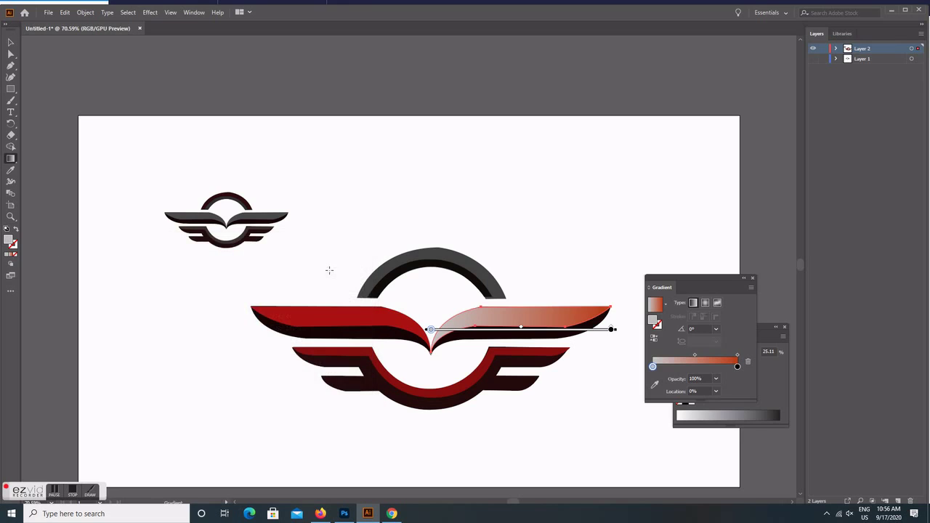
{"action": "mouse_move", "coordinate": [653, 368]}
{"action": "left_mouse_down"}
{"action": "mouse_move", "coordinate": [652, 382]}
{"action": "mouse_move", "coordinate": [654, 365]}
{"action": "left_mouse_up"}
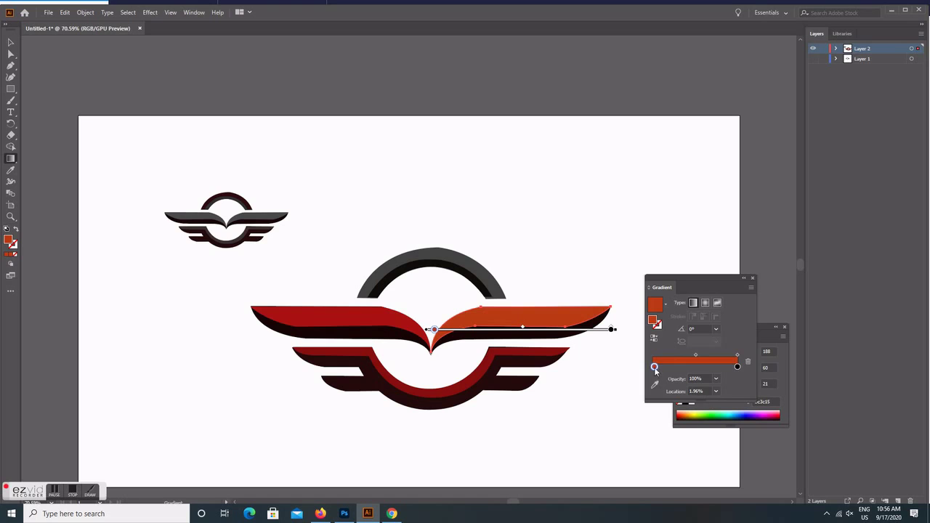
{"action": "double_click", "coordinate": [8, 241]}
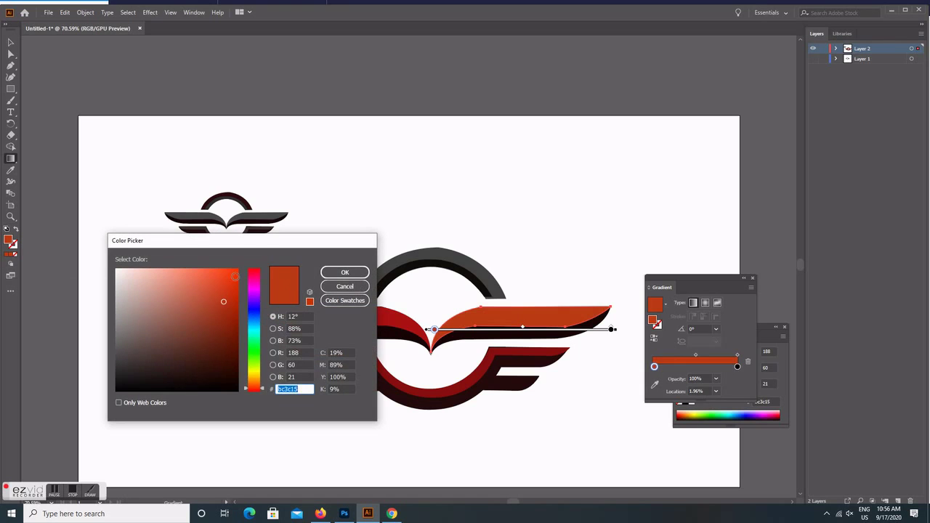
{"action": "left_click", "coordinate": [254, 377]}
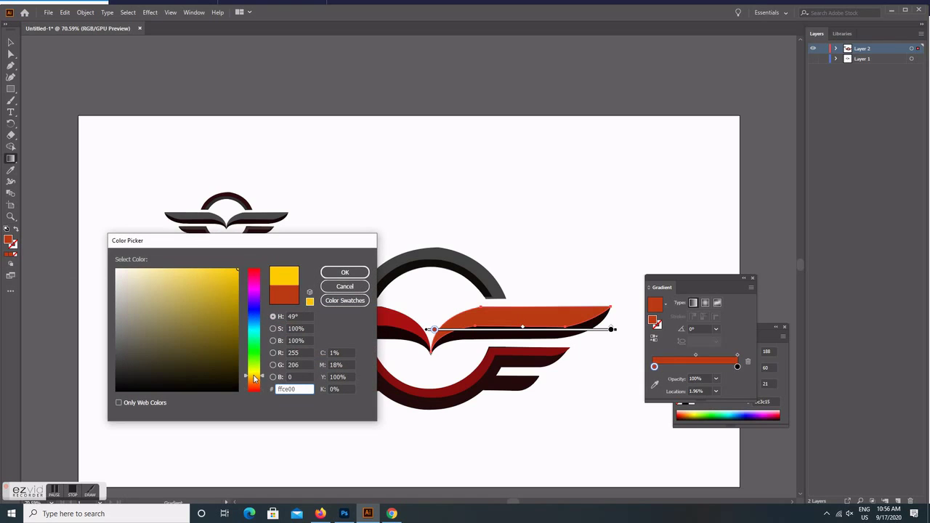
{"action": "left_click", "coordinate": [332, 271]}
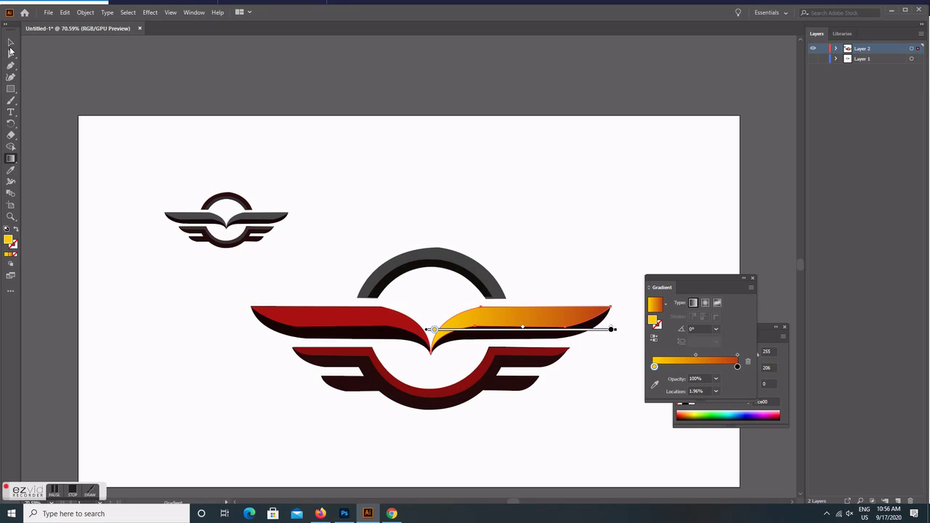
- Copy the right wing's yellow-to-orange gradient onto the left wing with the Eyedropper
{"action": "left_click", "coordinate": [11, 42]}
{"action": "left_click", "coordinate": [482, 183]}
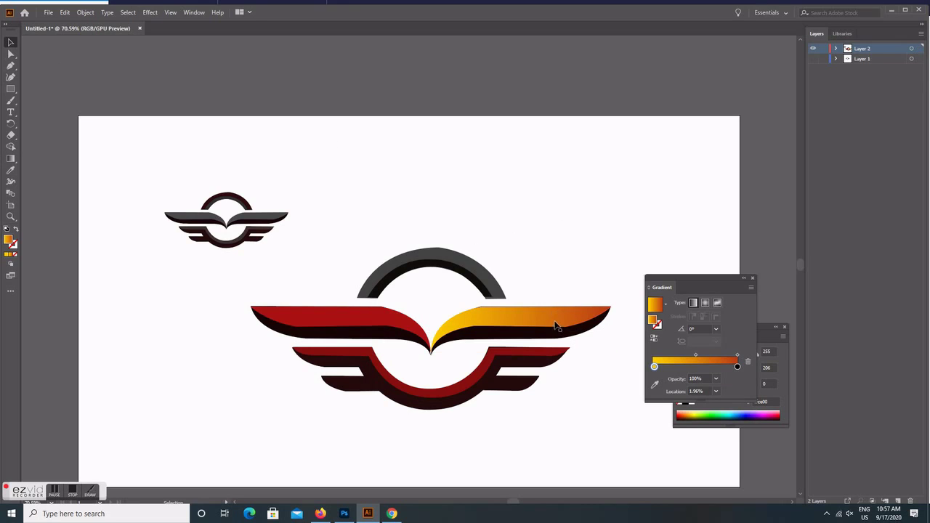
{"action": "left_click", "coordinate": [552, 318]}
{"action": "left_click", "coordinate": [331, 320]}
{"action": "key", "text": "i"}
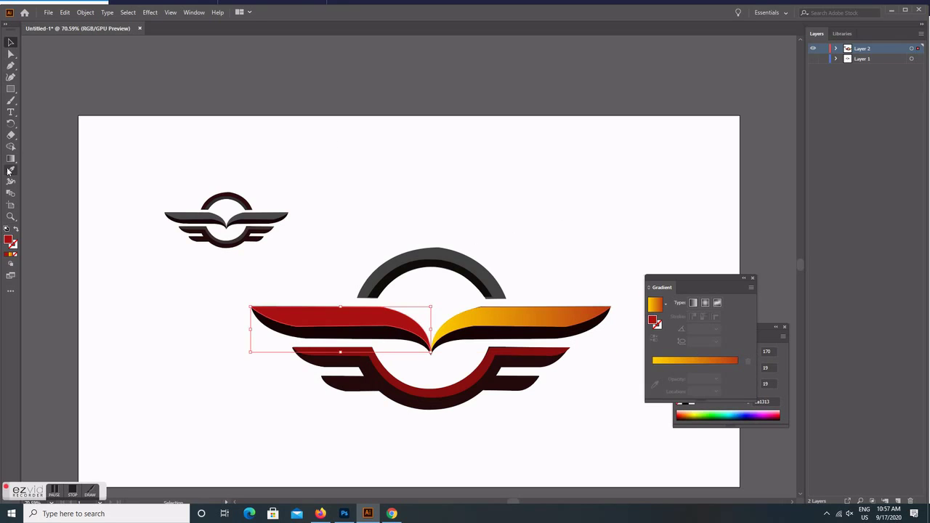
{"action": "left_click", "coordinate": [519, 318]}
{"action": "left_click", "coordinate": [13, 43]}
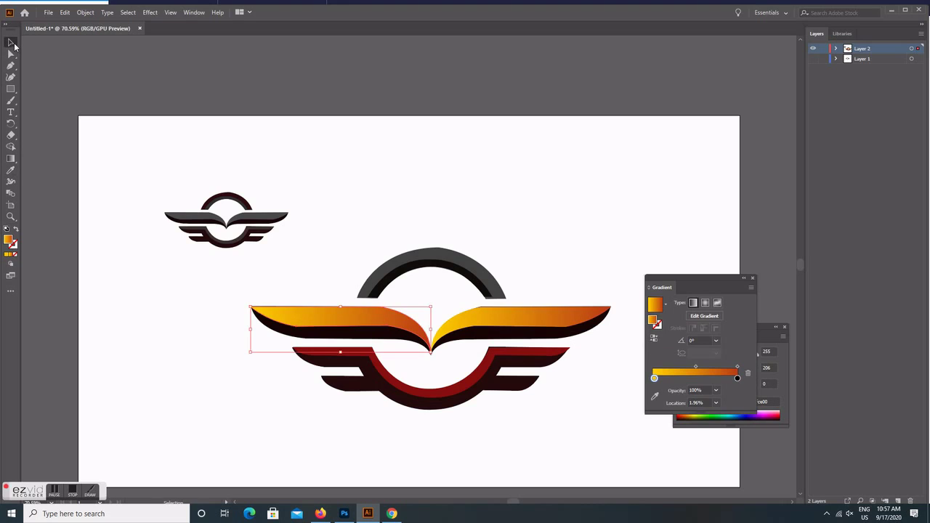
- Select each wing in turn to check that their gradients match
{"action": "left_click", "coordinate": [525, 320]}
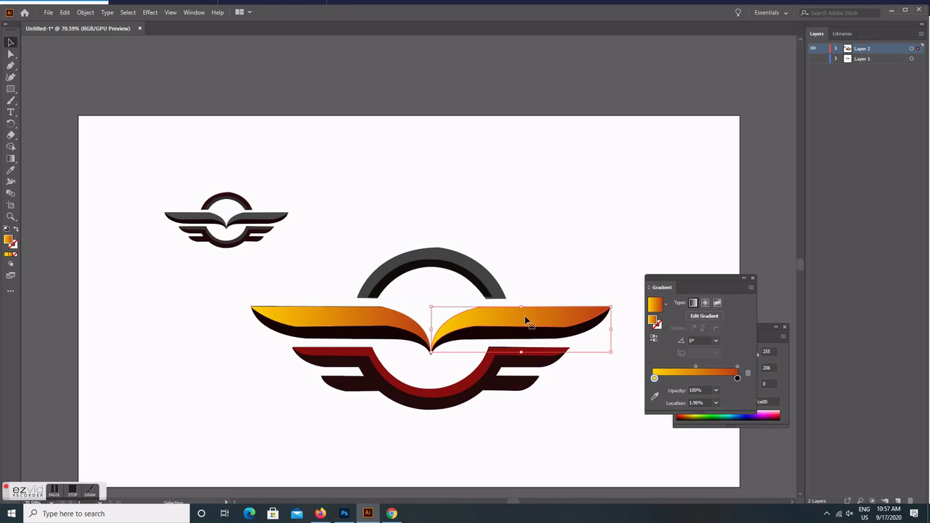
{"action": "left_click", "coordinate": [560, 269]}
{"action": "left_click", "coordinate": [372, 313]}
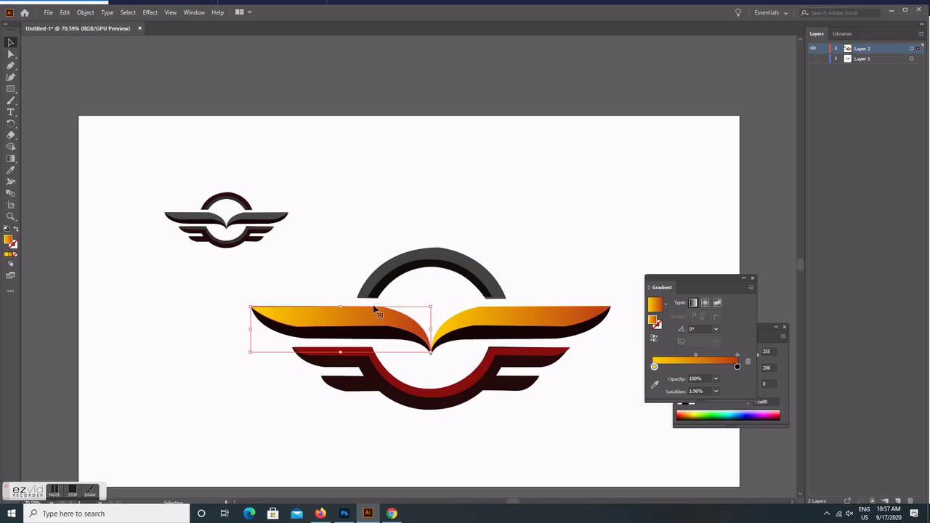
{"action": "left_click", "coordinate": [521, 244]}
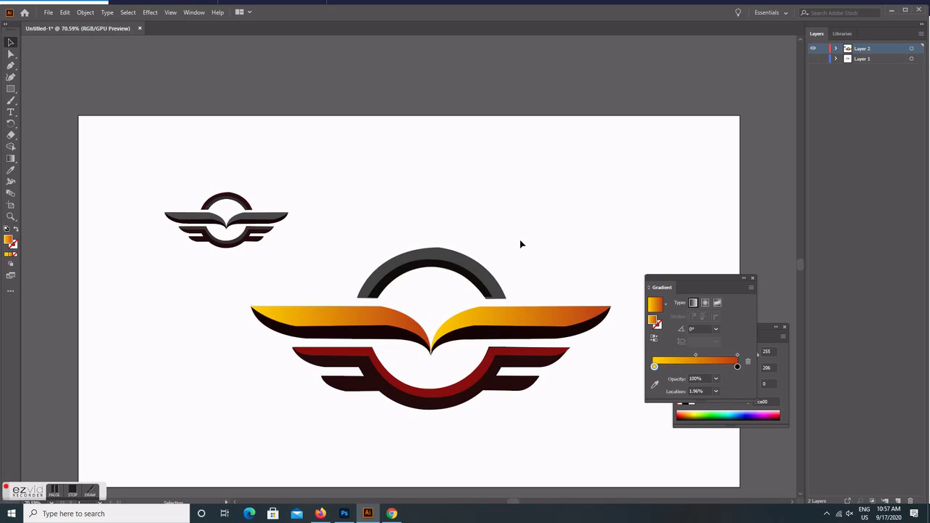
{"action": "left_click", "coordinate": [503, 337]}
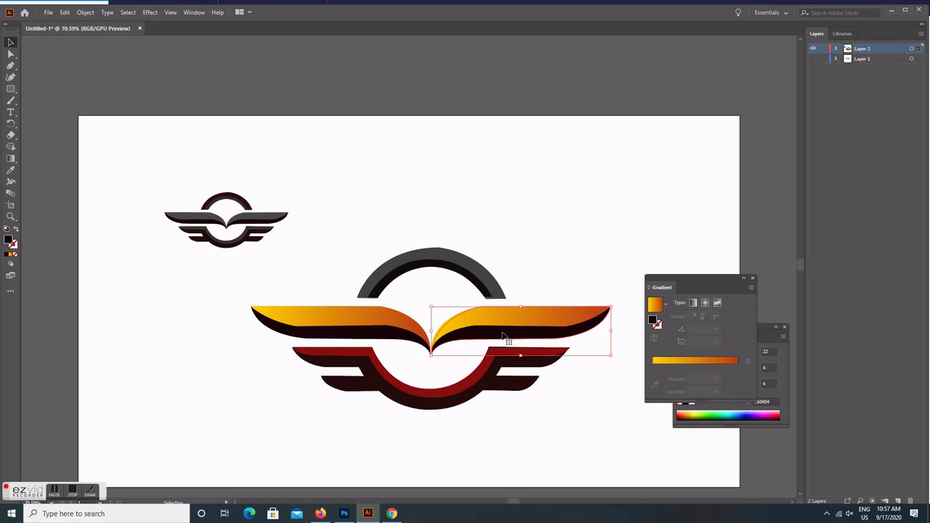
{"action": "left_click", "coordinate": [511, 259]}
- Eyedropper the wing gradient onto the lower swoosh and the top arc
{"action": "left_click", "coordinate": [459, 387]}
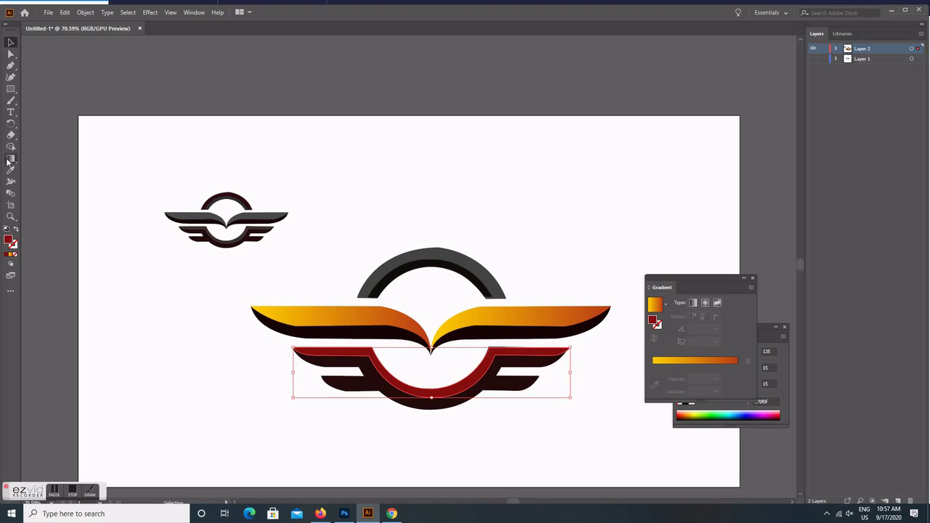
{"action": "left_click", "coordinate": [11, 169]}
{"action": "left_click", "coordinate": [334, 317]}
{"action": "left_click", "coordinate": [11, 42]}
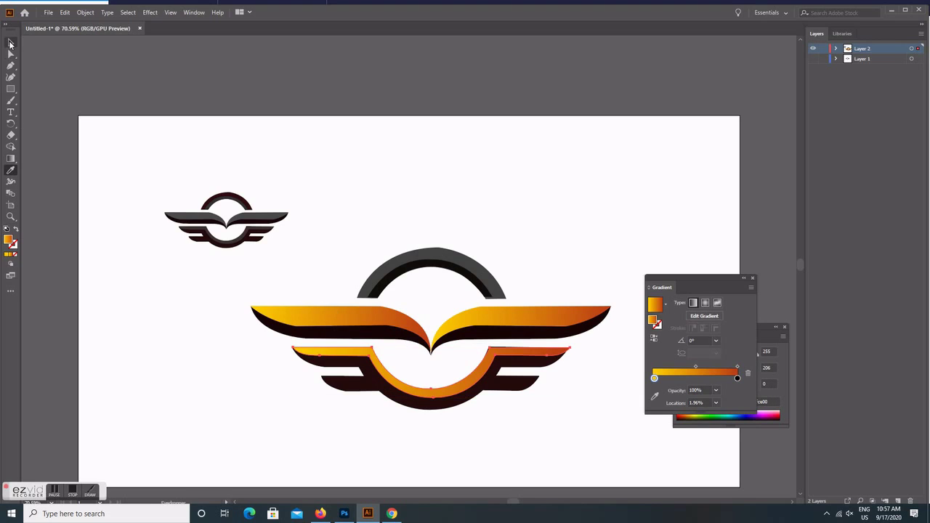
{"action": "left_click", "coordinate": [318, 180]}
{"action": "left_click", "coordinate": [463, 266]}
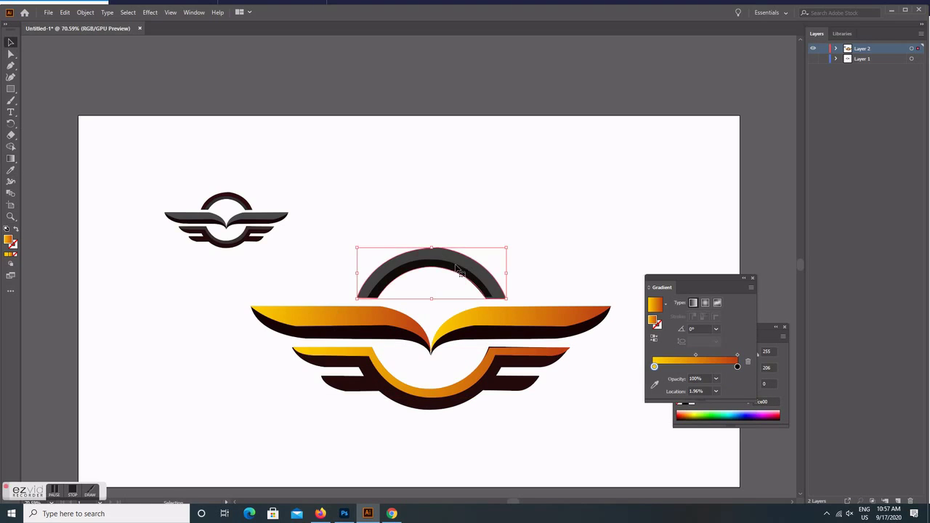
{"action": "left_click", "coordinate": [11, 170]}
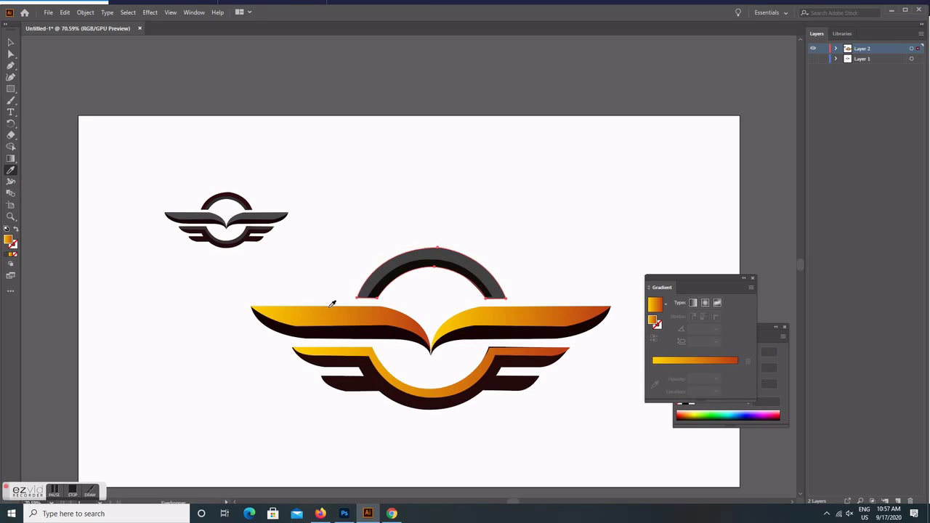
{"action": "left_click", "coordinate": [331, 308]}
{"action": "left_click", "coordinate": [11, 42]}
{"action": "left_click", "coordinate": [372, 210]}
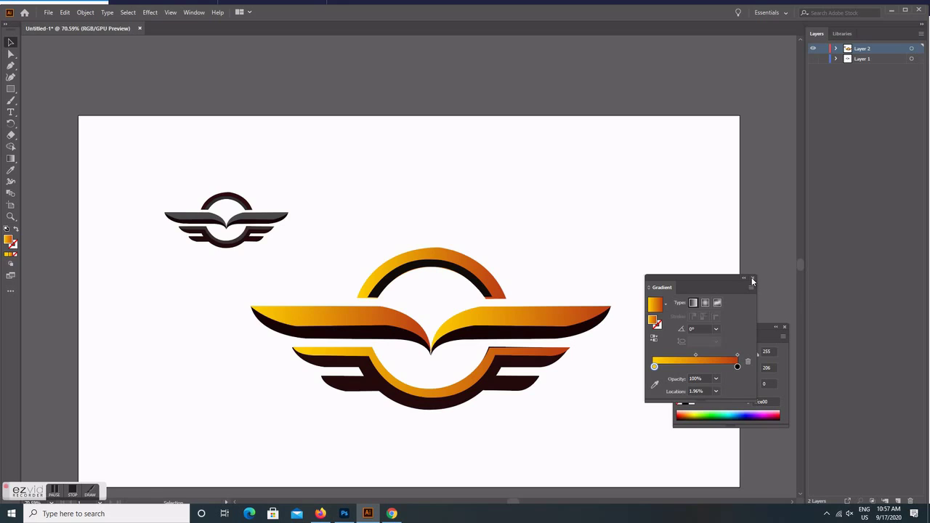
- Close the Gradient and Color panels, deselect, and zoom in on the finished emblem
{"action": "left_click", "coordinate": [752, 280]}
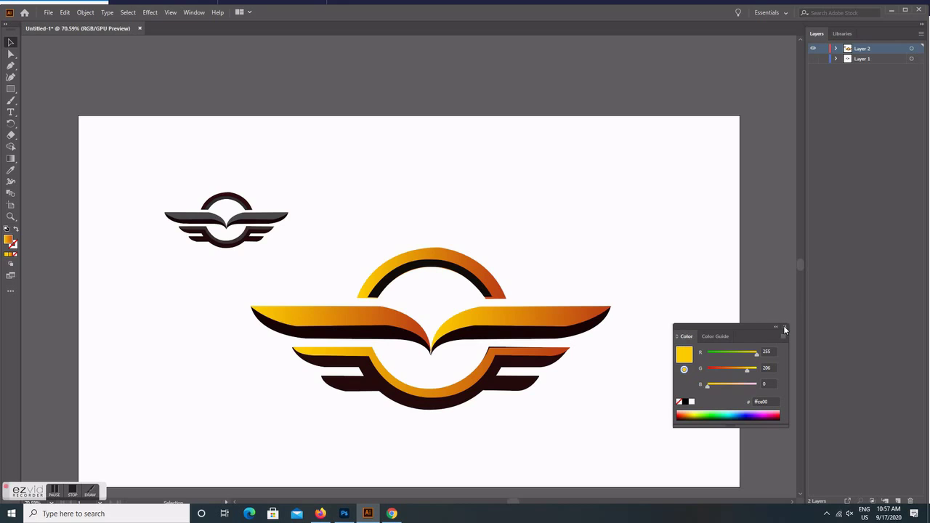
{"action": "left_click", "coordinate": [784, 327]}
{"action": "left_click", "coordinate": [443, 271]}
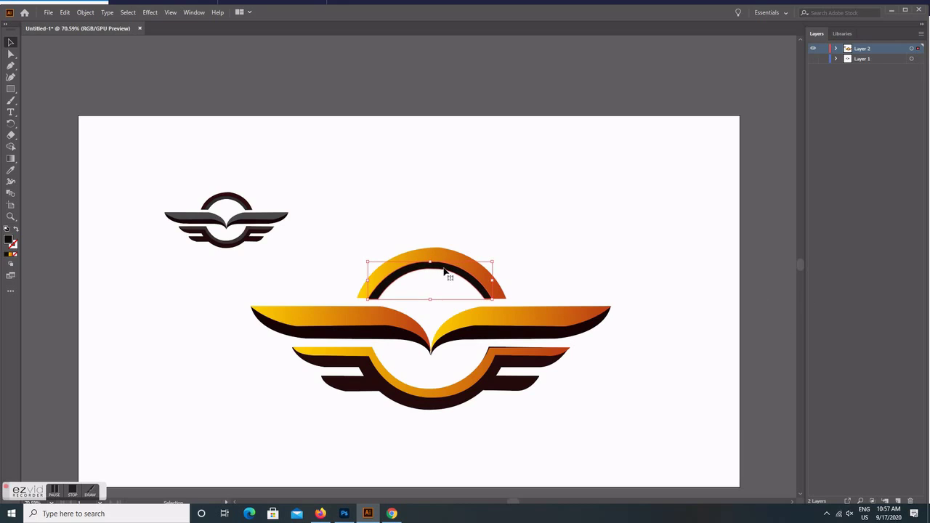
{"action": "left_click", "coordinate": [529, 266]}
{"action": "key", "text": "z"}
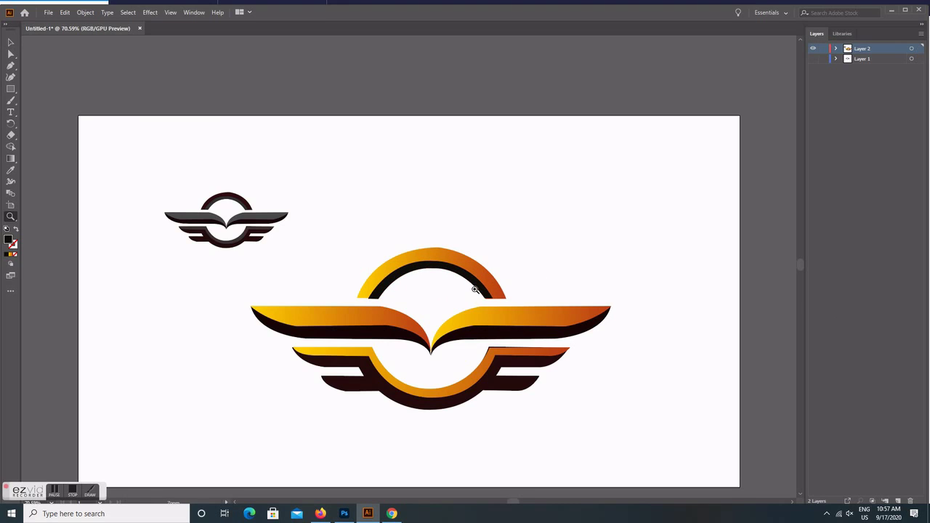
{"action": "left_click", "coordinate": [473, 289]}
- Zoom in on the arch and nudge the black inner arc's lower-left anchor upward
{"action": "left_click", "coordinate": [297, 276]}
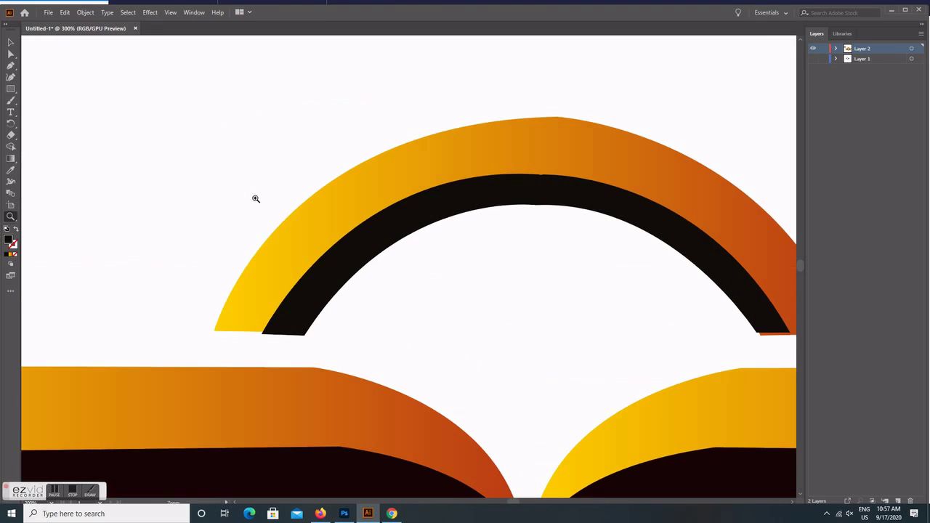
{"action": "left_click", "coordinate": [253, 199]}
{"action": "mouse_move", "coordinate": [412, 258]}
{"action": "left_mouse_down"}
{"action": "mouse_move", "coordinate": [254, 206]}
{"action": "mouse_move", "coordinate": [282, 216]}
{"action": "left_mouse_up"}
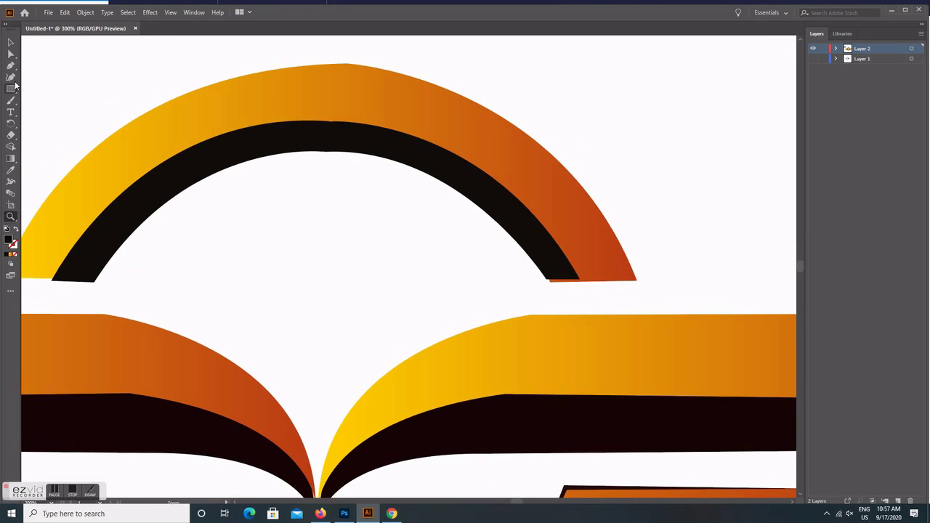
{"action": "left_click", "coordinate": [11, 54]}
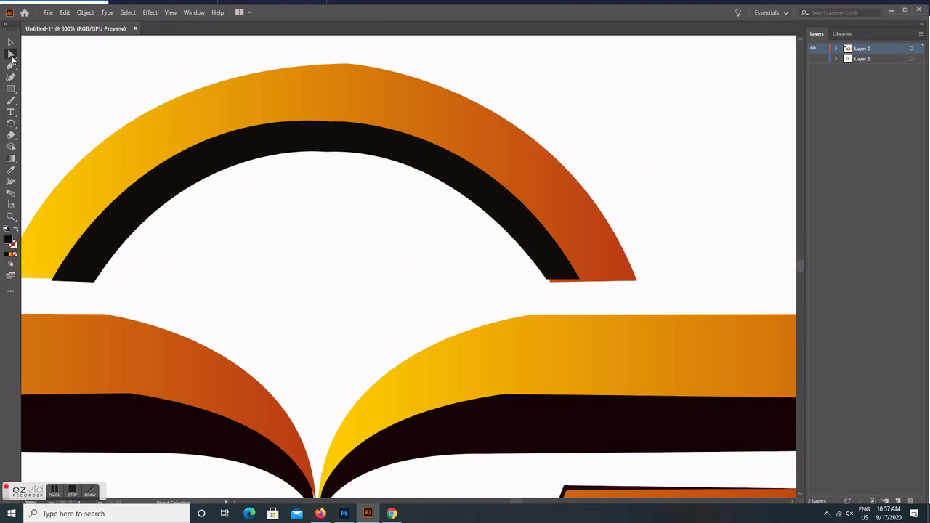
{"action": "left_click", "coordinate": [549, 282]}
{"action": "left_click", "coordinate": [548, 281]}
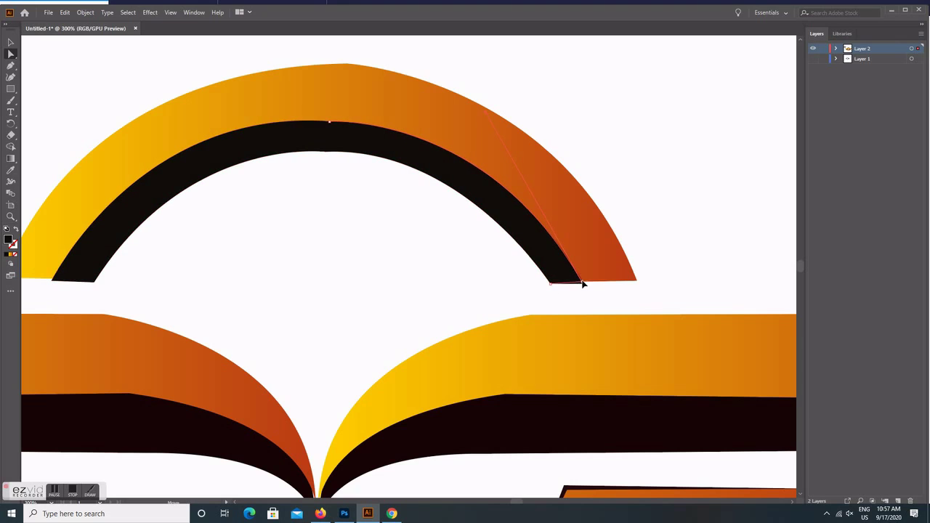
{"action": "left_click", "coordinate": [582, 285]}
{"action": "left_click", "coordinate": [582, 283]}
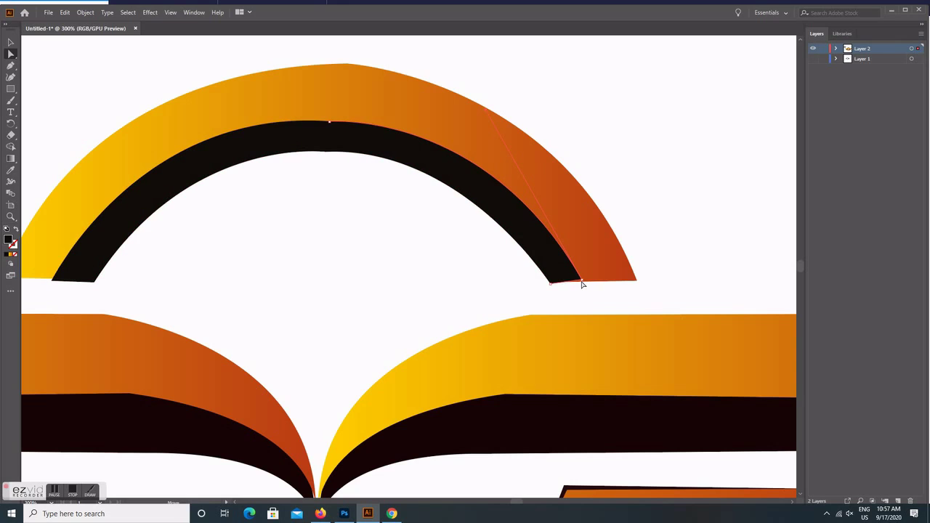
{"action": "left_click", "coordinate": [582, 284]}
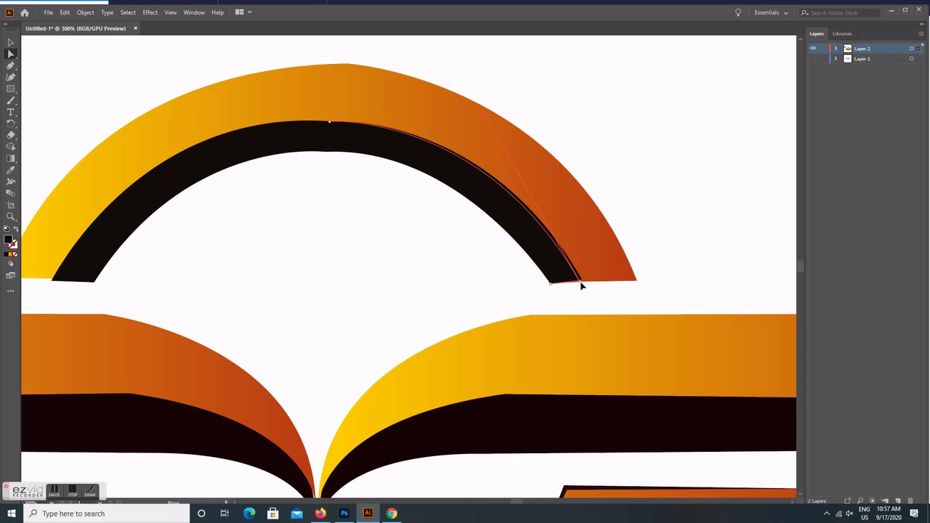
{"action": "left_click", "coordinate": [582, 284]}
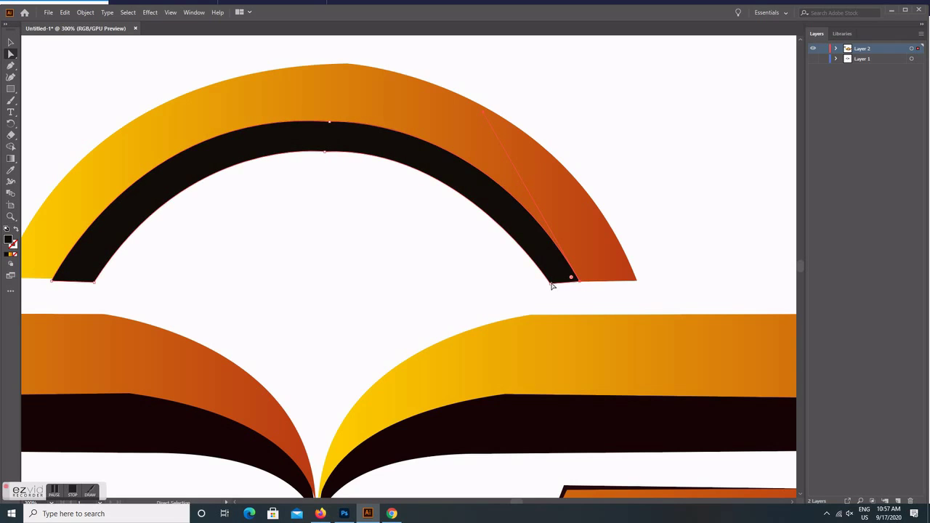
{"action": "left_click", "coordinate": [53, 285]}
{"action": "left_click_drag", "start_coordinate": [56, 284], "coordinate": [59, 280]}
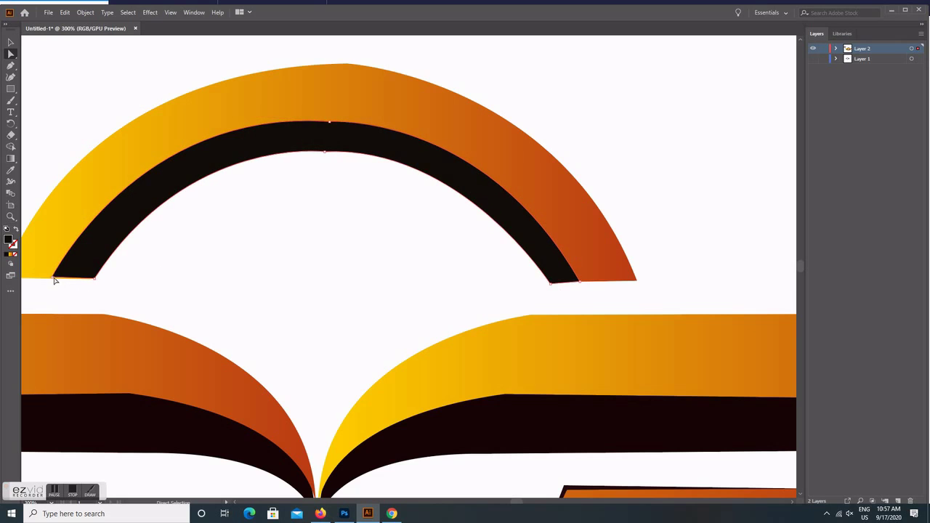
{"action": "left_click", "coordinate": [54, 281]}
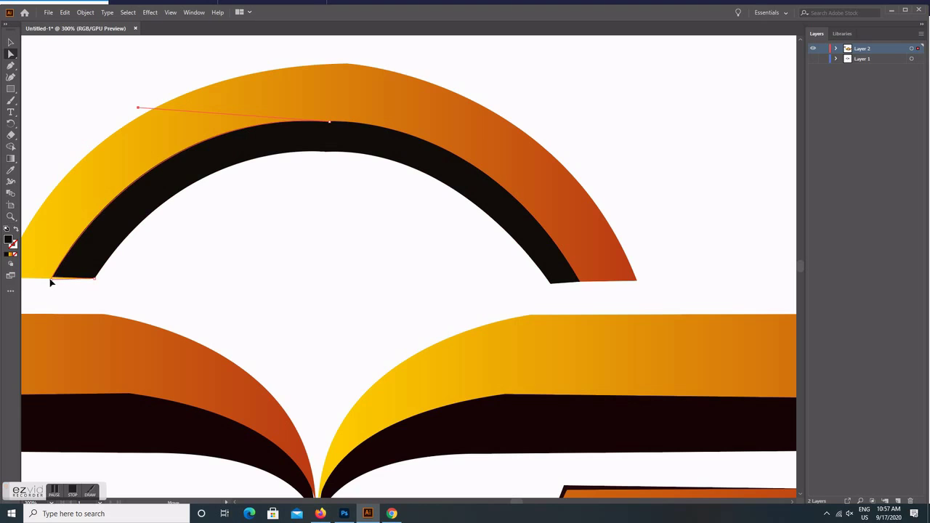
- Adjust the orange arch's top anchor handles to smooth its right-side curve
{"action": "left_click", "coordinate": [349, 66]}
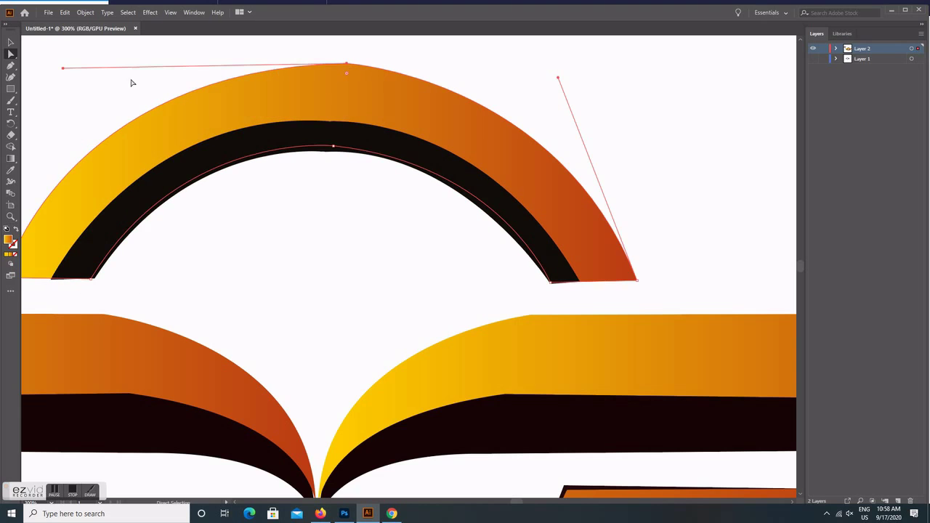
{"action": "left_click_drag", "start_coordinate": [64, 70], "coordinate": [60, 64]}
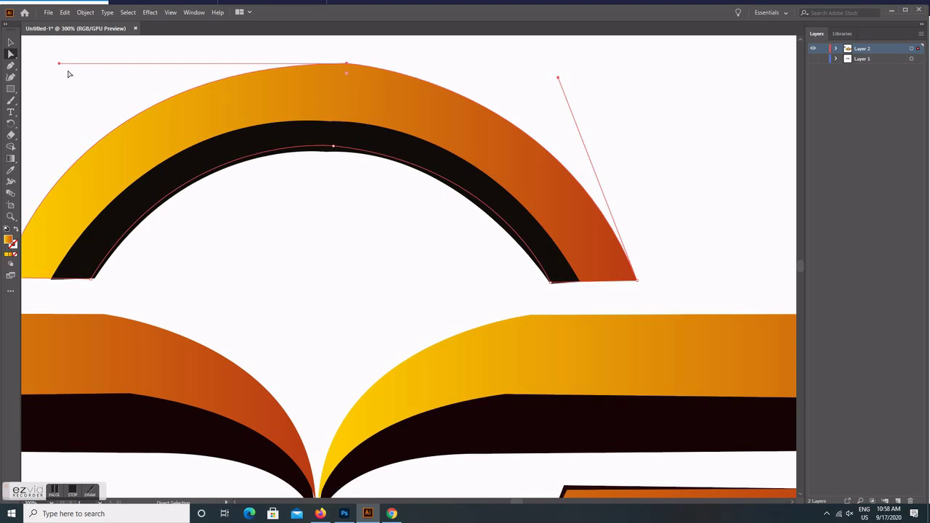
{"action": "left_click", "coordinate": [277, 253]}
{"action": "left_click", "coordinate": [348, 70]}
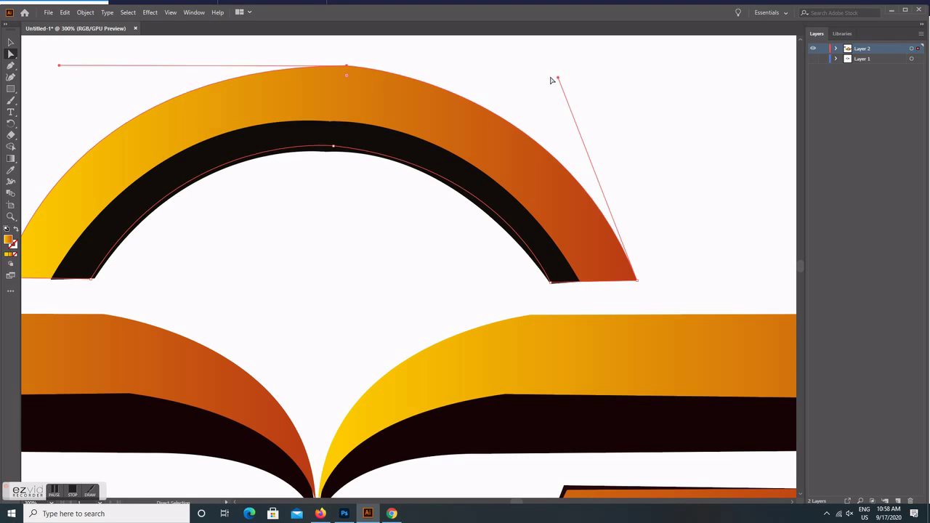
{"action": "left_click_drag", "start_coordinate": [559, 78], "coordinate": [562, 80]}
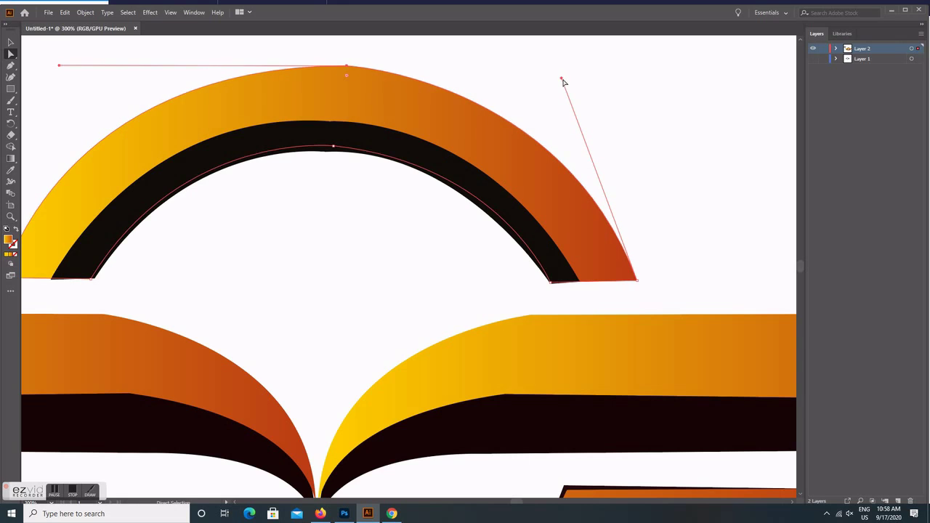
{"action": "left_click_drag", "start_coordinate": [563, 79], "coordinate": [574, 83]}
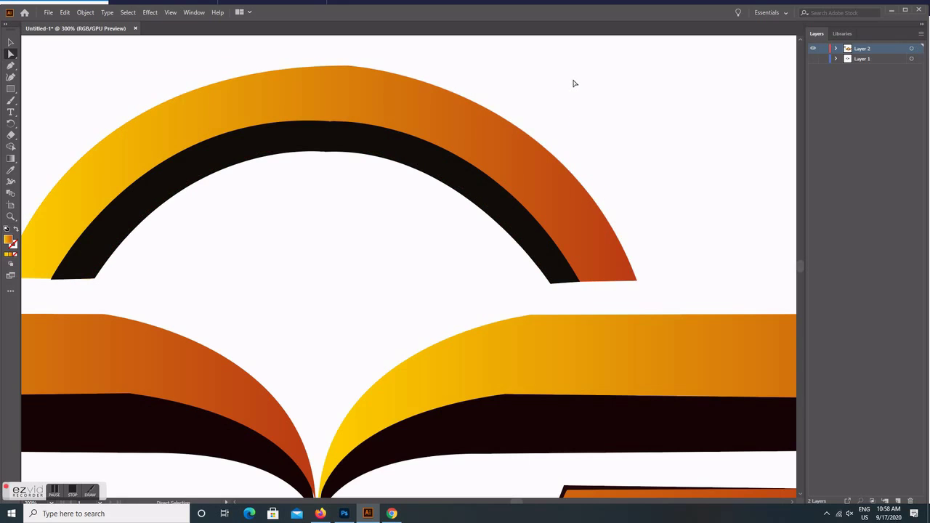
{"action": "left_click", "coordinate": [345, 66]}
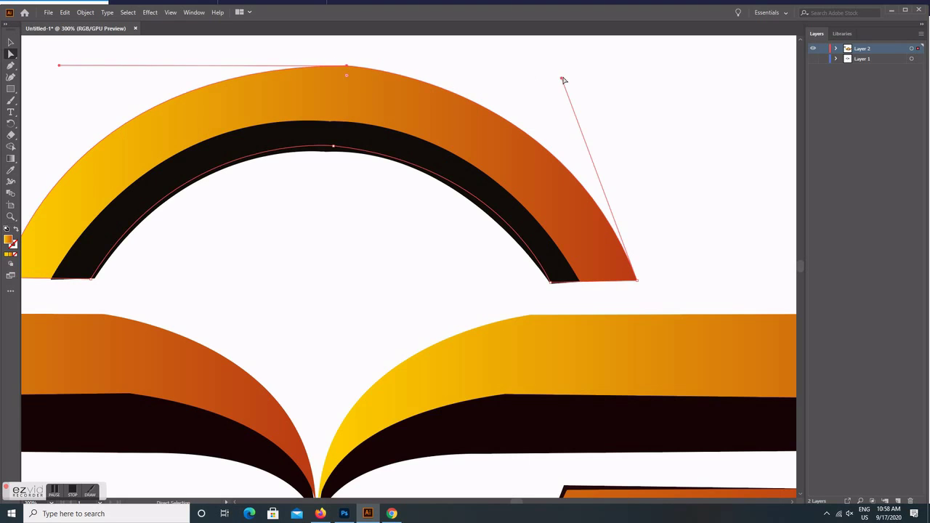
{"action": "left_click", "coordinate": [578, 73]}
{"action": "left_click", "coordinate": [347, 67]}
{"action": "left_click_drag", "start_coordinate": [563, 81], "coordinate": [577, 79]}
{"action": "key", "text": "ctrl+z"}
{"action": "left_click", "coordinate": [399, 228]}
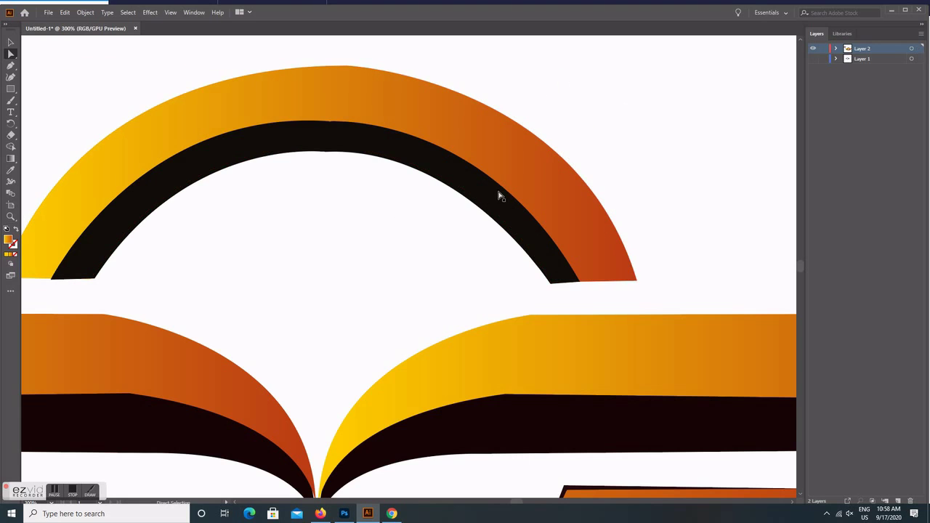
- Zoom out to the whole artboard and move the small logo to the top-left
{"action": "key", "text": "ctrl+minus"}
{"action": "key", "text": "ctrl+minus"}
{"action": "key", "text": "ctrl+minus"}
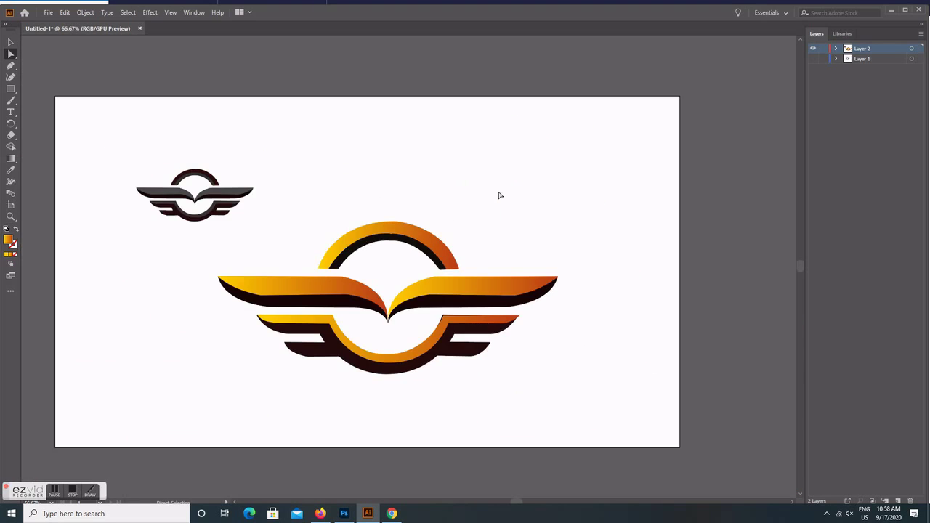
{"action": "key", "text": "v"}
{"action": "scroll", "coordinate": [588, 332], "scroll_direction": "down", "scroll_amount": 1}
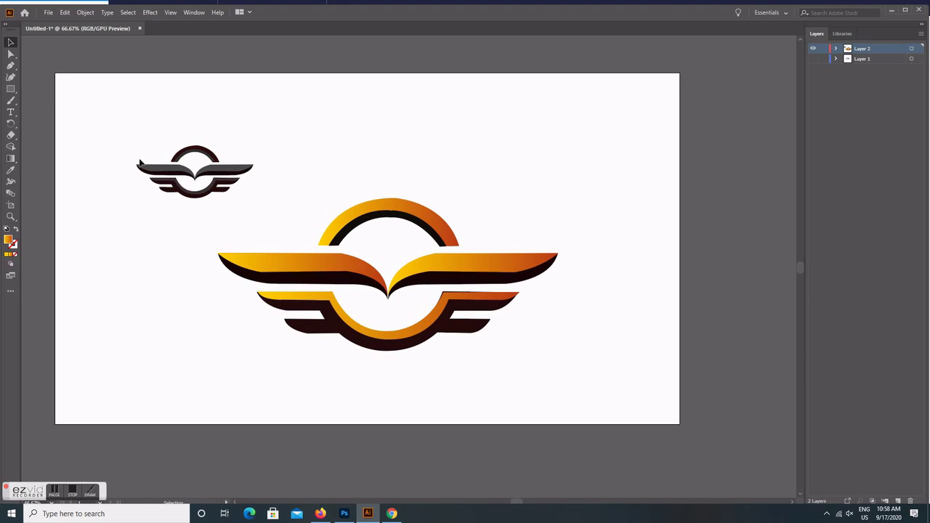
{"action": "mouse_move", "coordinate": [104, 122]}
{"action": "left_mouse_down"}
{"action": "mouse_move", "coordinate": [237, 189]}
{"action": "mouse_move", "coordinate": [164, 137]}
{"action": "mouse_move", "coordinate": [593, 385]}
{"action": "left_mouse_up"}
{"action": "left_click", "coordinate": [183, 201]}
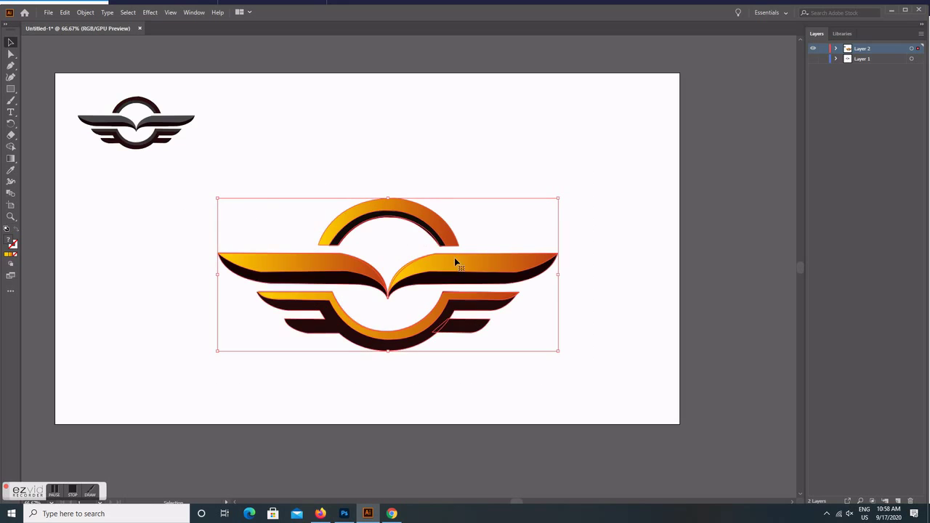
- Shift the large winged emblem up and to the left on the artboard
{"action": "mouse_move", "coordinate": [454, 257]}
{"action": "left_mouse_down"}
{"action": "mouse_move", "coordinate": [422, 227]}
{"action": "mouse_move", "coordinate": [469, 229]}
{"action": "left_mouse_up"}
{"action": "left_click", "coordinate": [542, 242]}
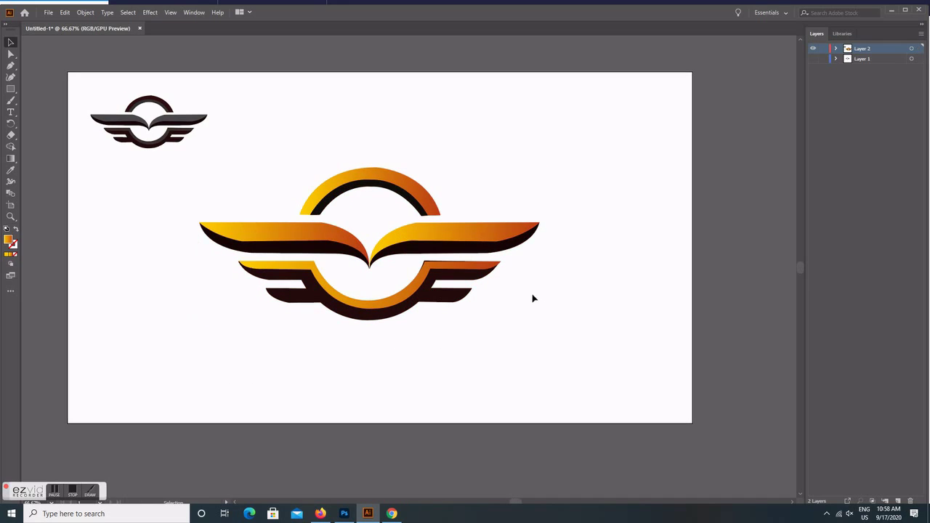
{"action": "left_click", "coordinate": [471, 270]}
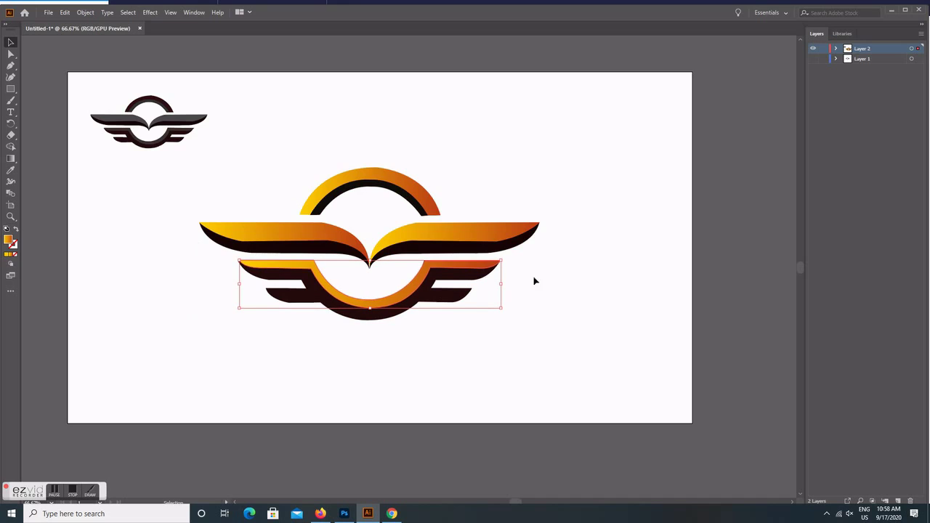
{"action": "left_click", "coordinate": [589, 300]}
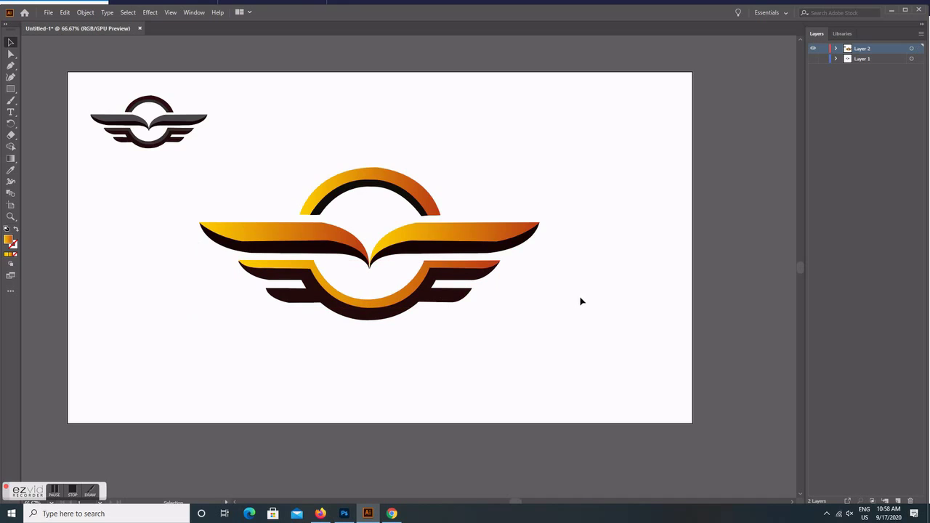
{"action": "scroll", "coordinate": [576, 304], "scroll_direction": "left", "scroll_amount": 1}
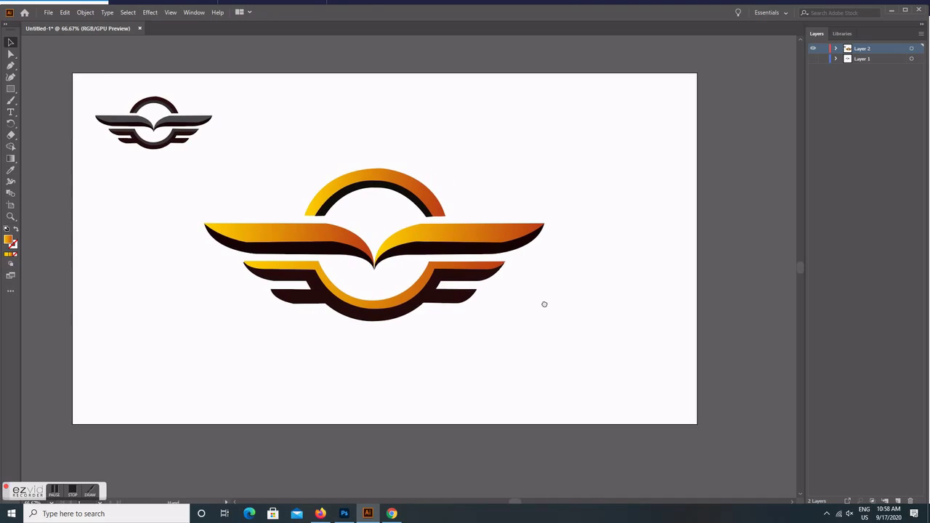